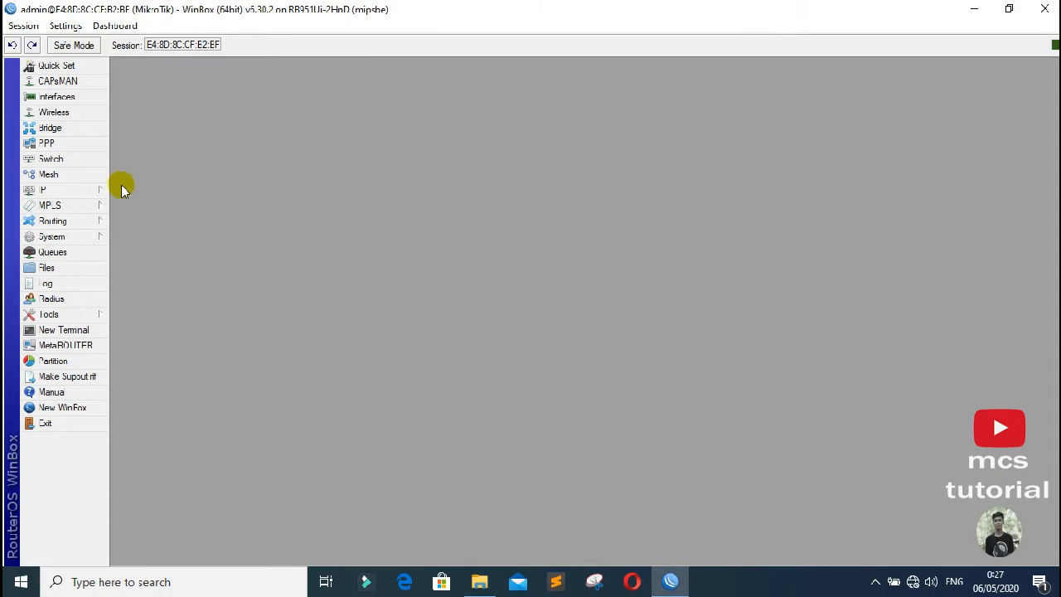
Step: Add and apply a DHCP client on ether1-internet so the router gets 192.168.1.7/24
left_click(80, 191)
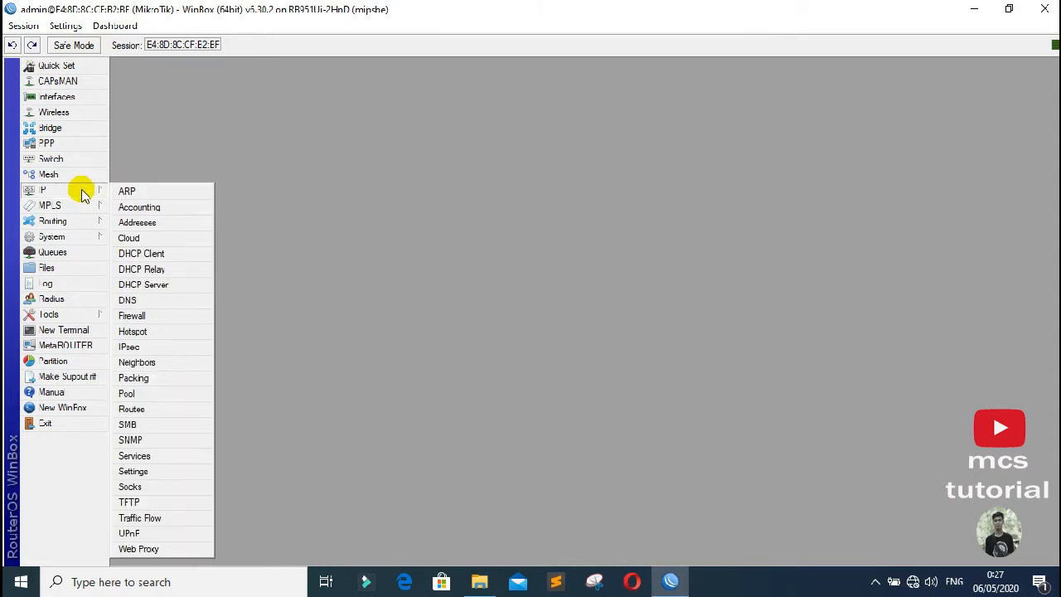
left_click(147, 260)
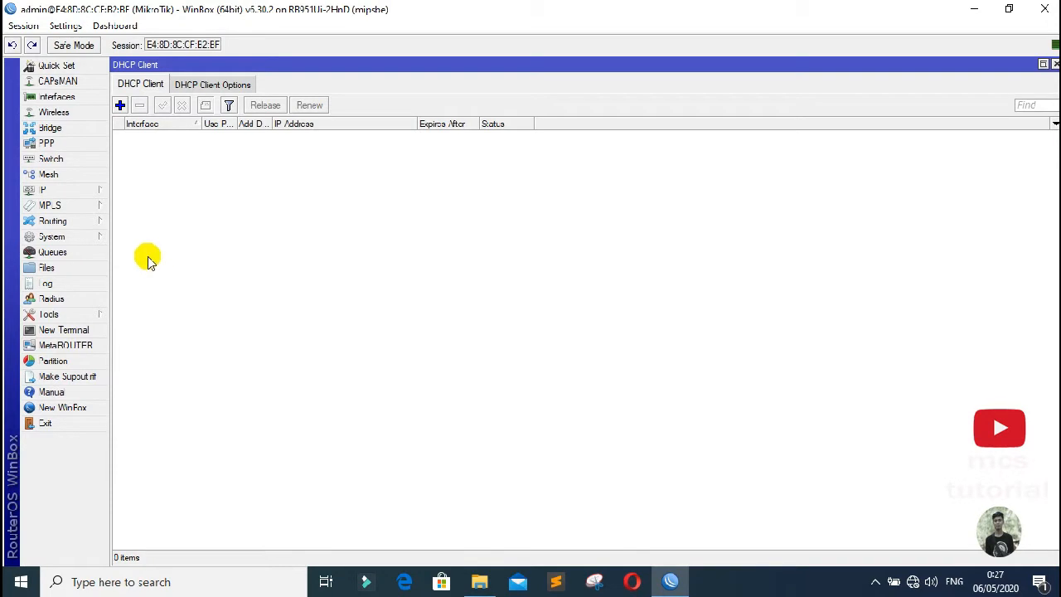
left_click(120, 107)
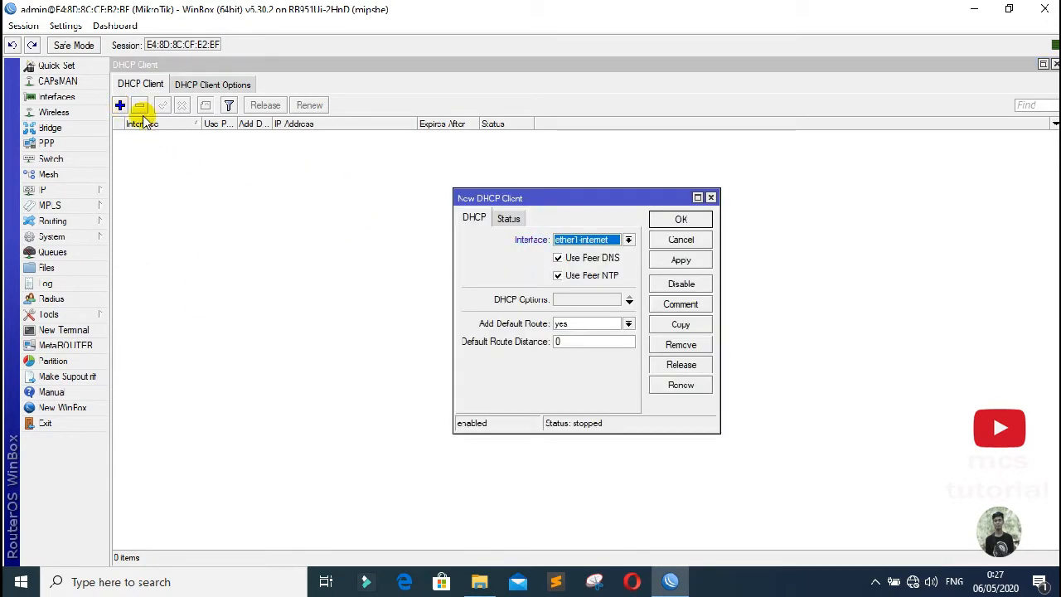
left_click(680, 261)
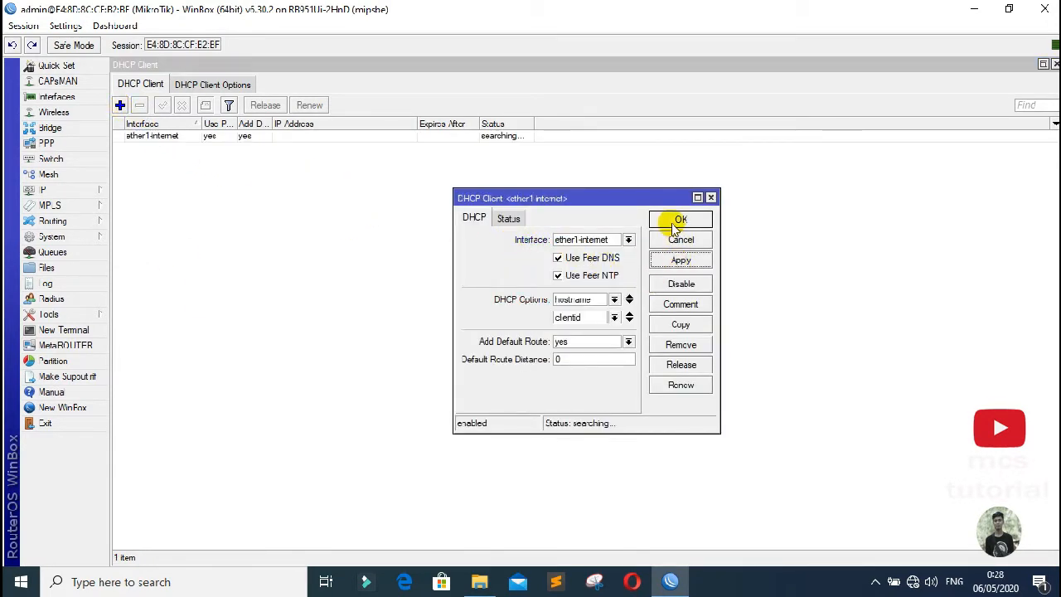
left_click(681, 221)
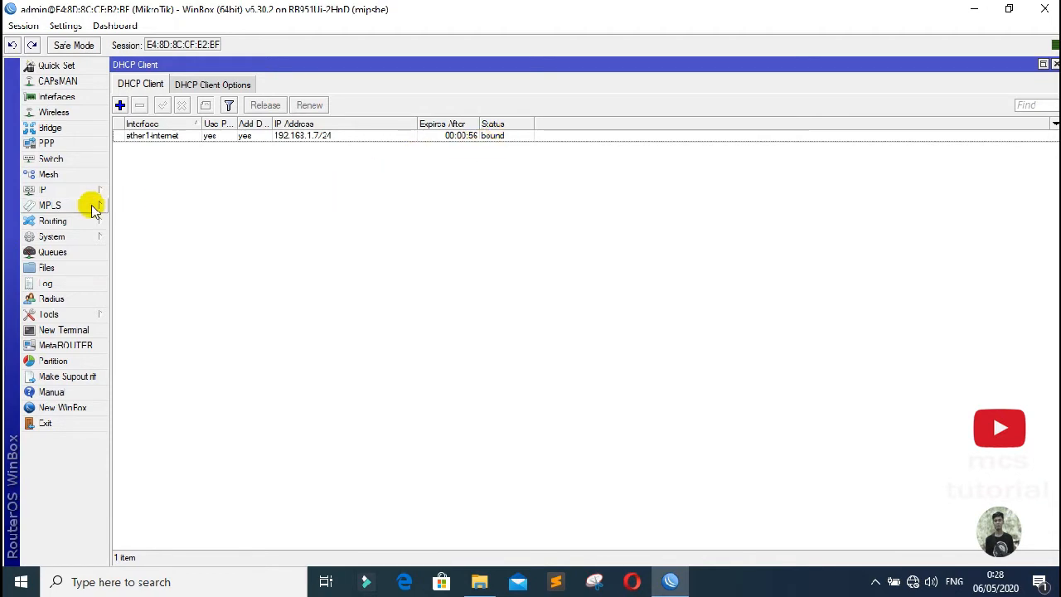
left_click(69, 194)
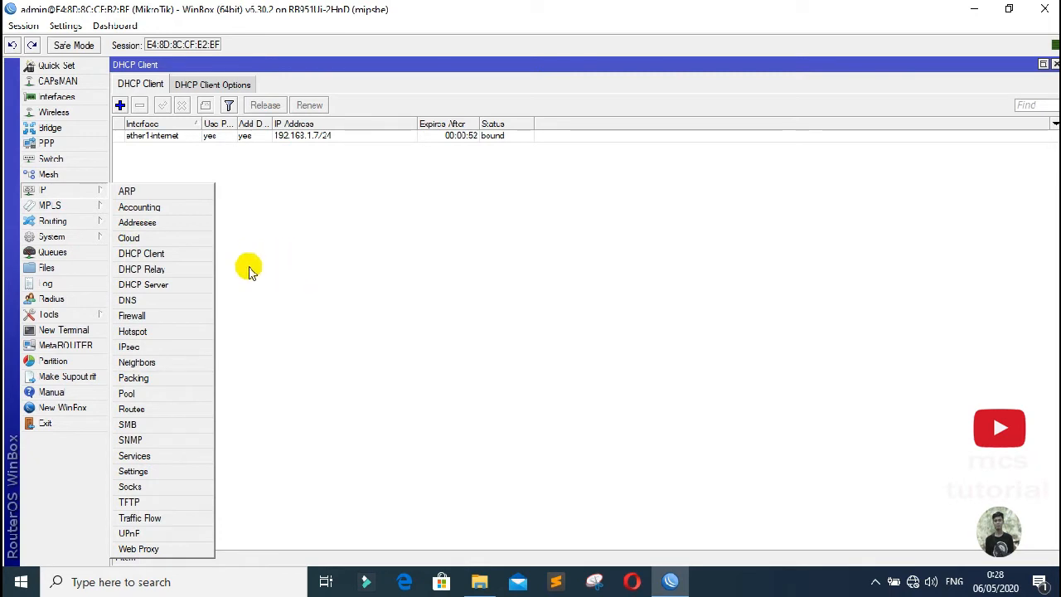
Step: In IP > Addresses, start a new address and enter 192.168.10.1/24
left_click(143, 224)
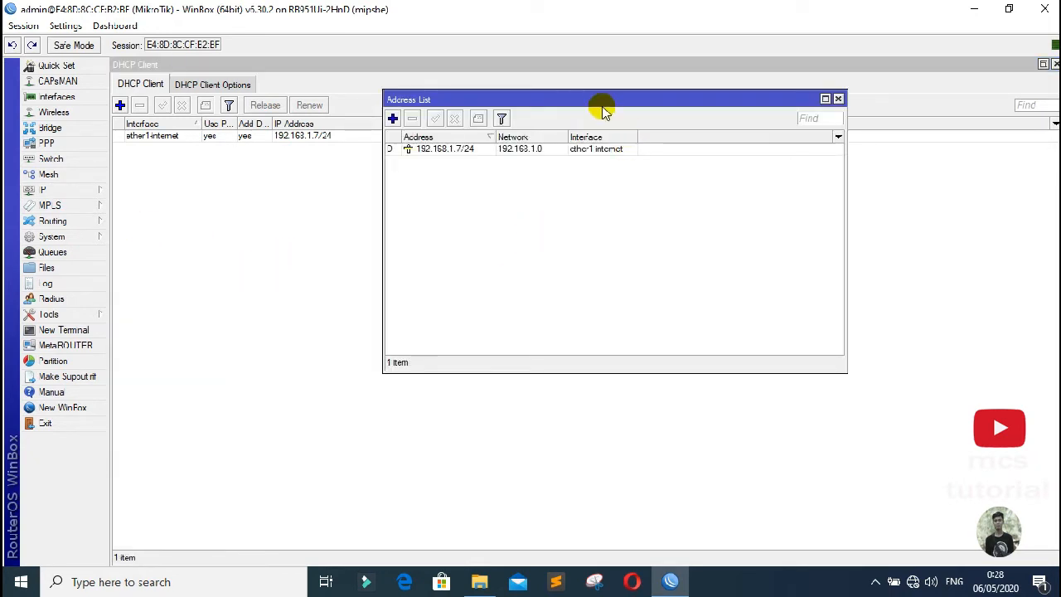
left_click_drag(604, 107, 622, 167)
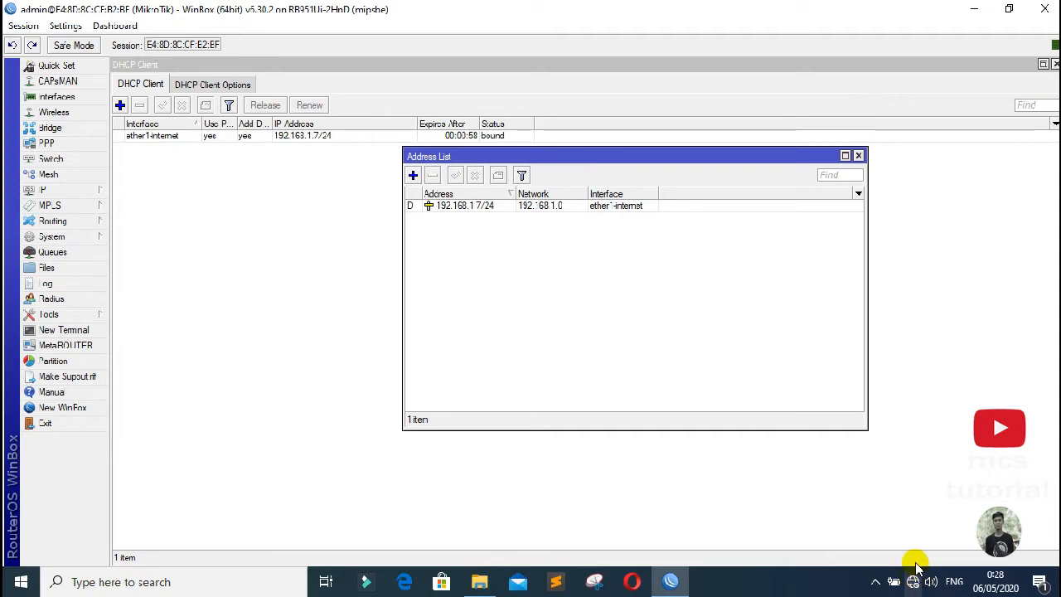
mouse_move(916, 584)
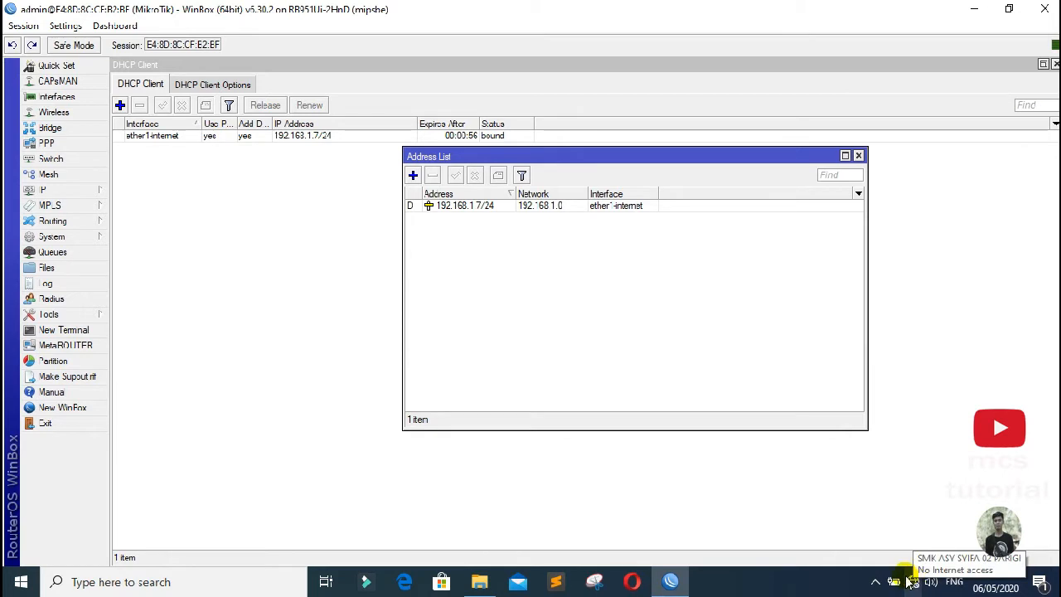
left_click(412, 175)
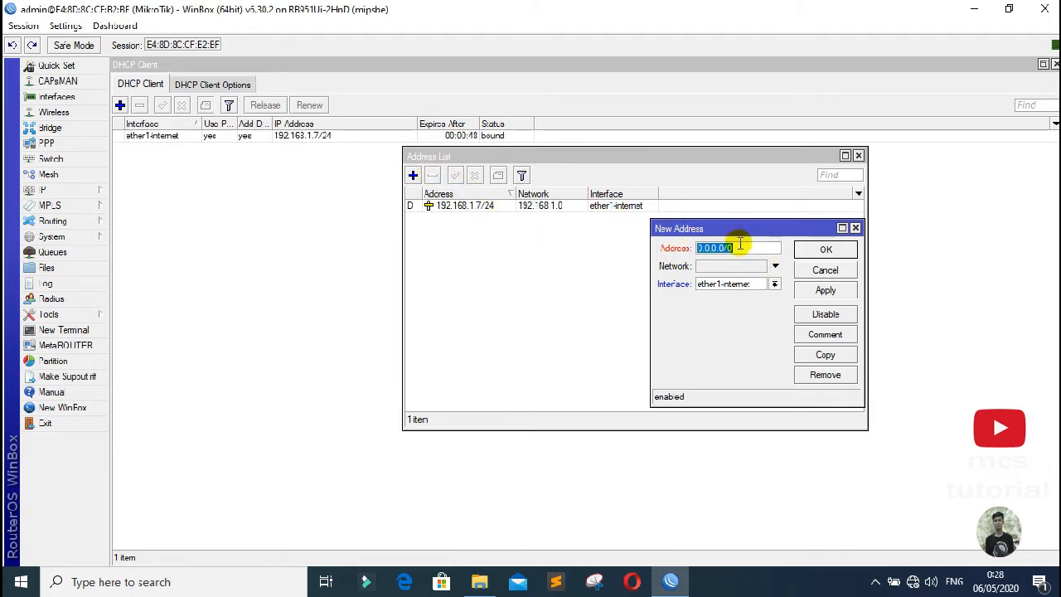
type("192.168.10.1")
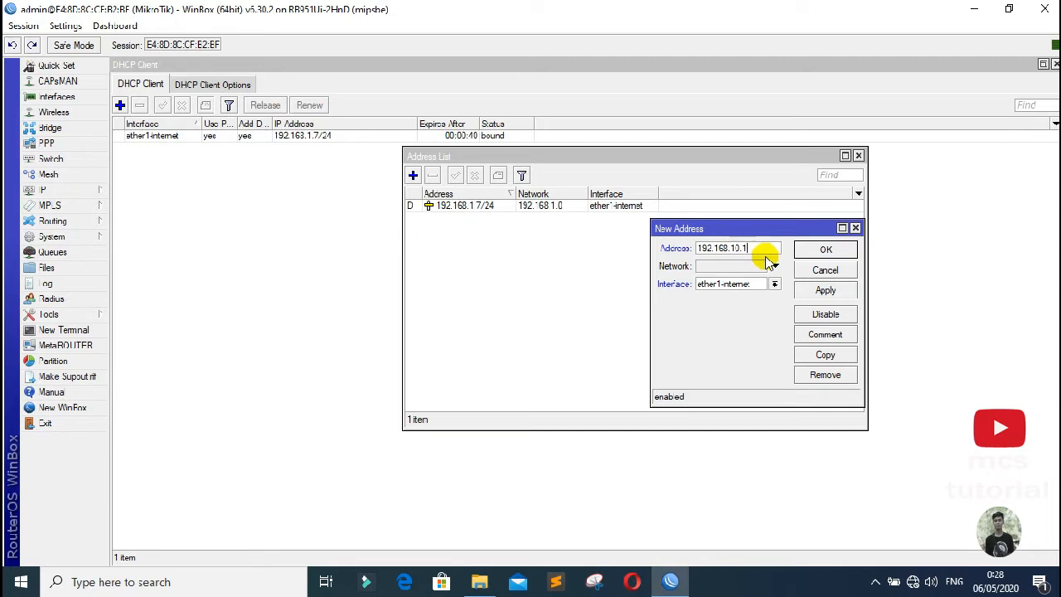
type("/24")
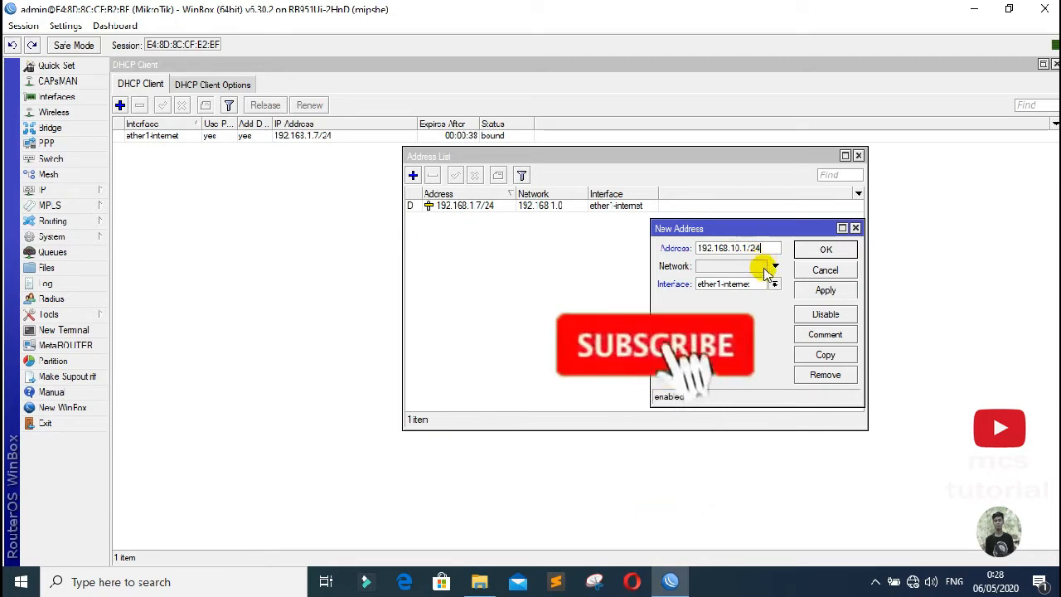
Step: Assign 192.168.10.1/24 to ether2, save it, and sort the address list by network
left_click(773, 284)
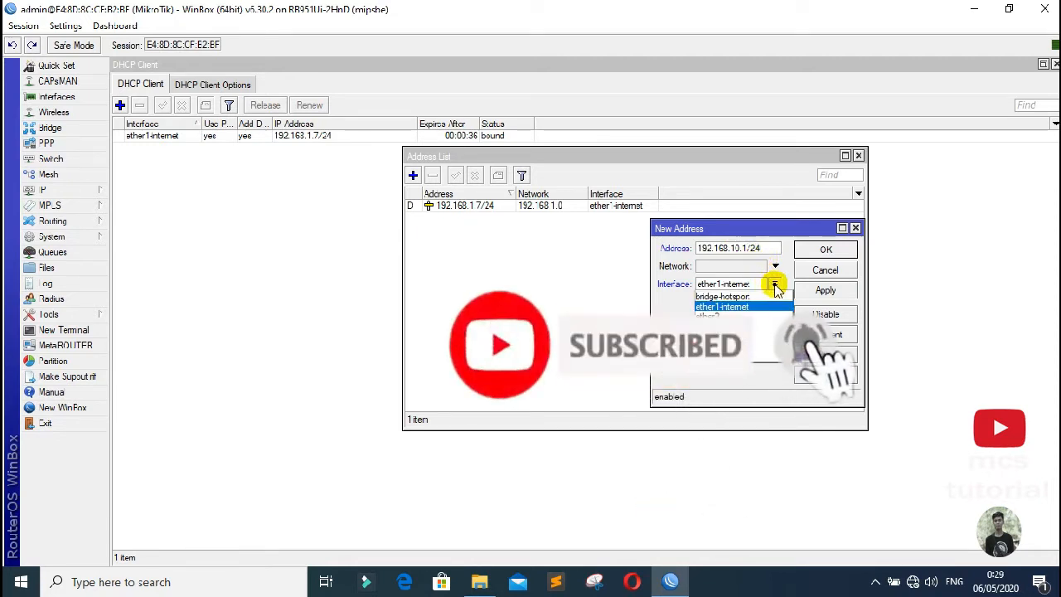
left_click(734, 316)
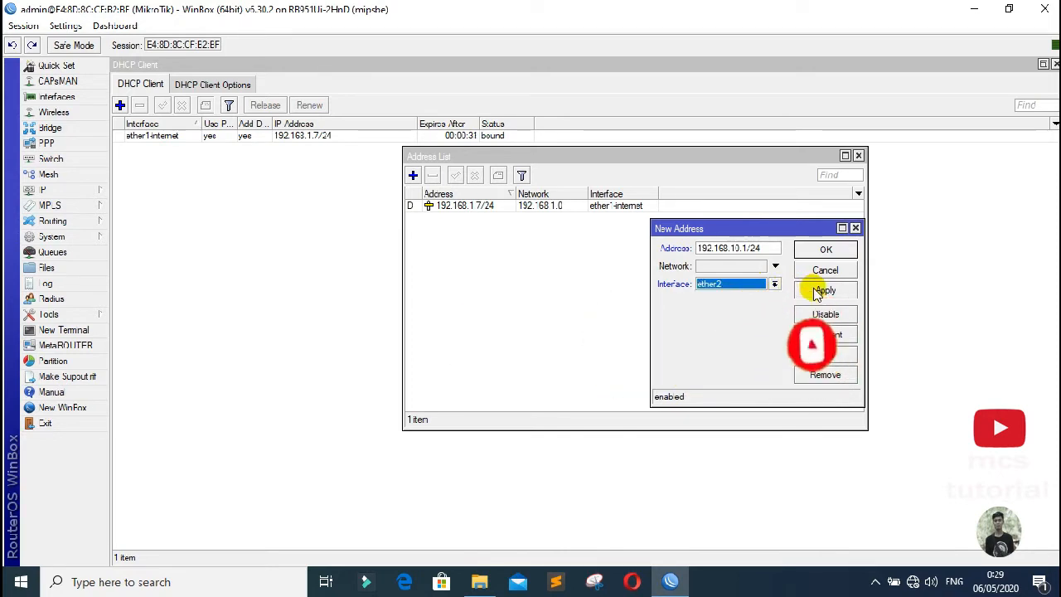
left_click(821, 290)
left_click(824, 251)
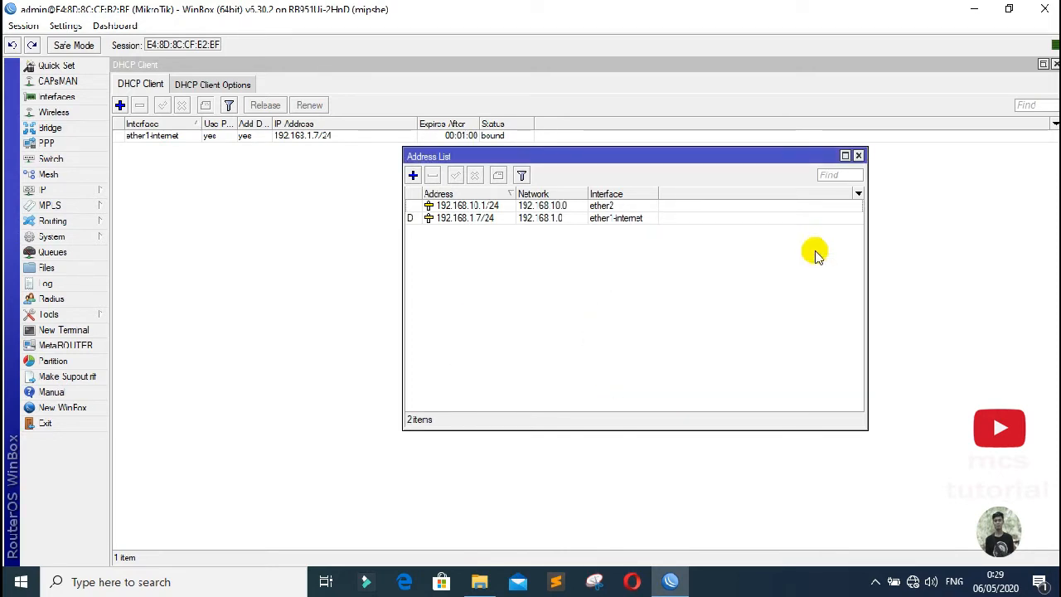
left_click(581, 219)
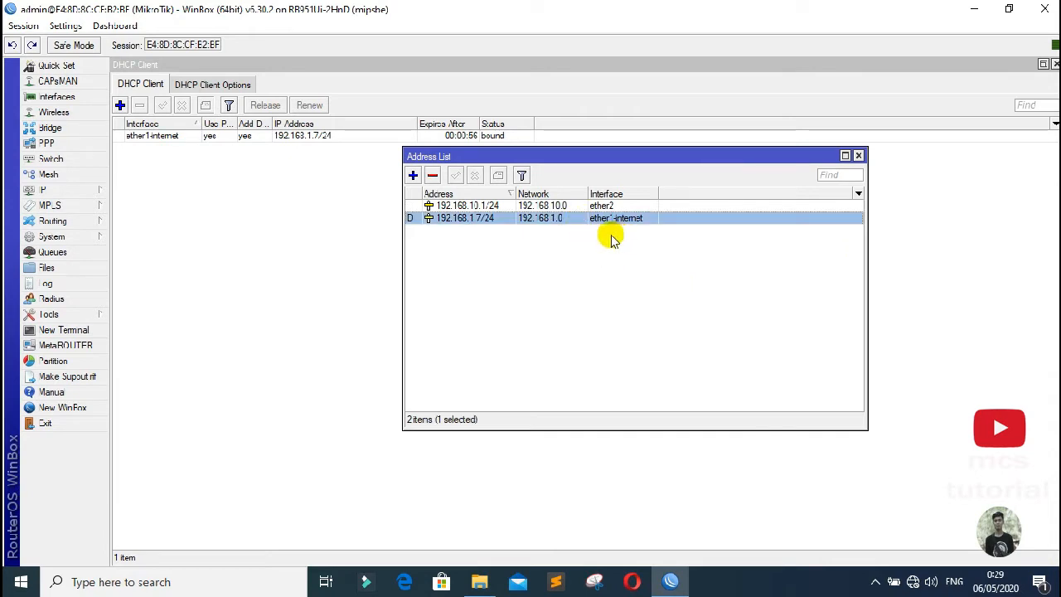
left_click(564, 193)
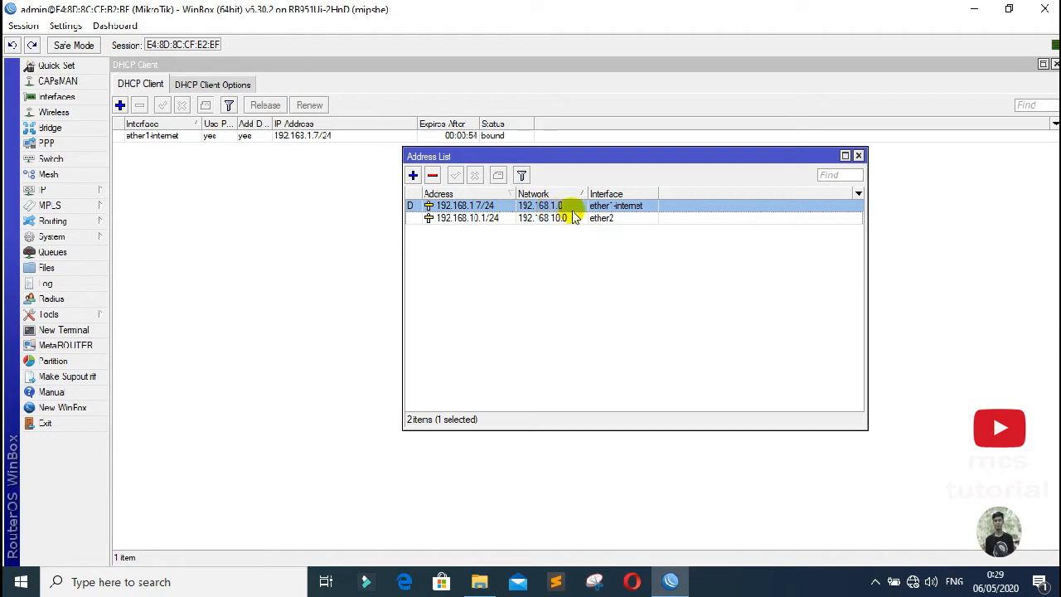
left_click(574, 218)
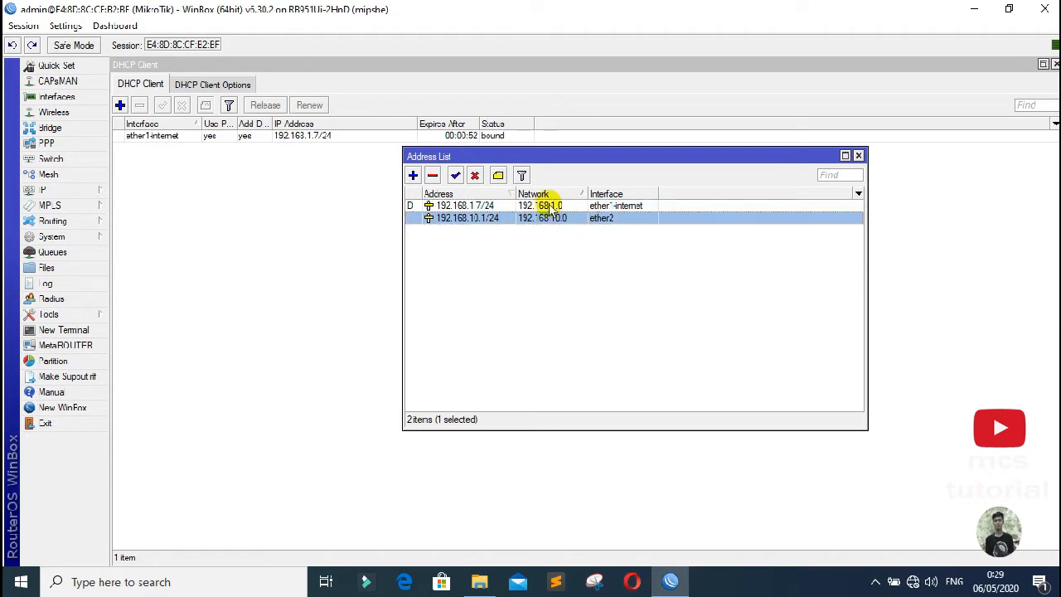
Step: Clear the old DNS server entries and enter the first server, 8.8.8.8
left_click(83, 190)
left_click(148, 301)
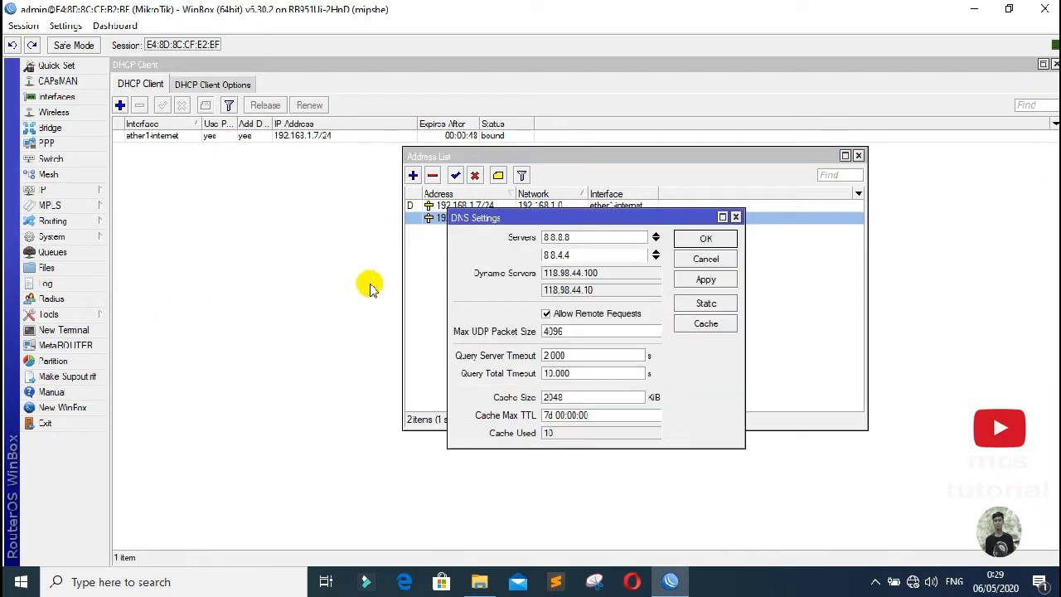
left_click_drag(517, 215, 512, 175)
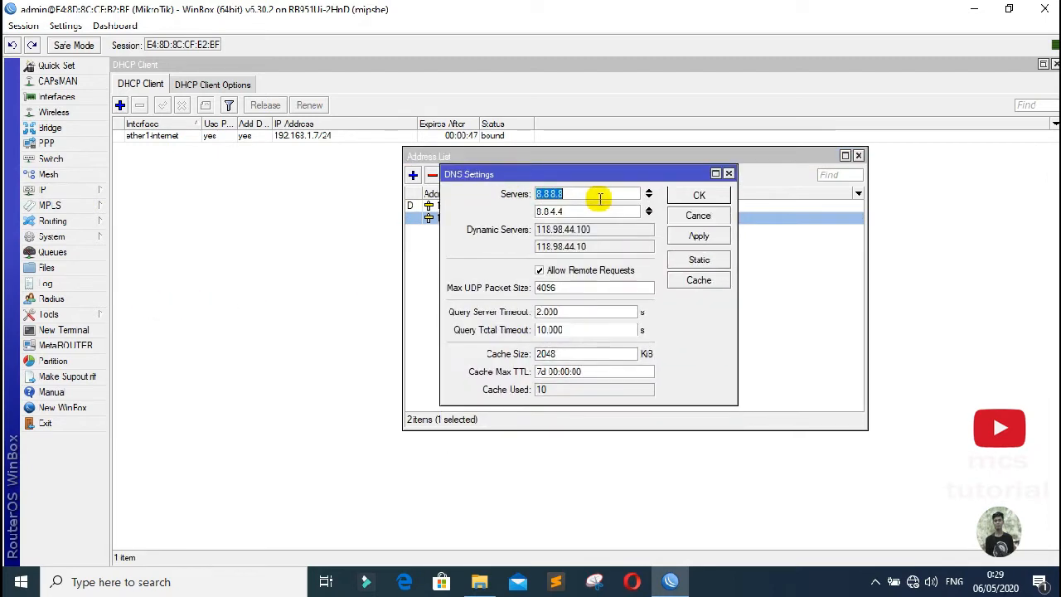
left_click(648, 191)
left_click(649, 192)
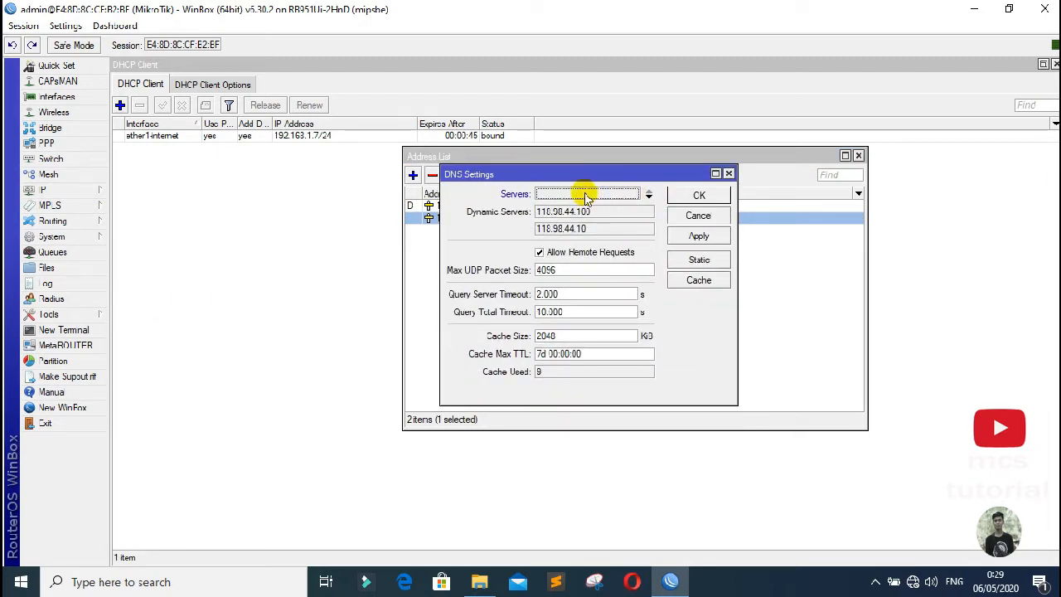
left_click(648, 196)
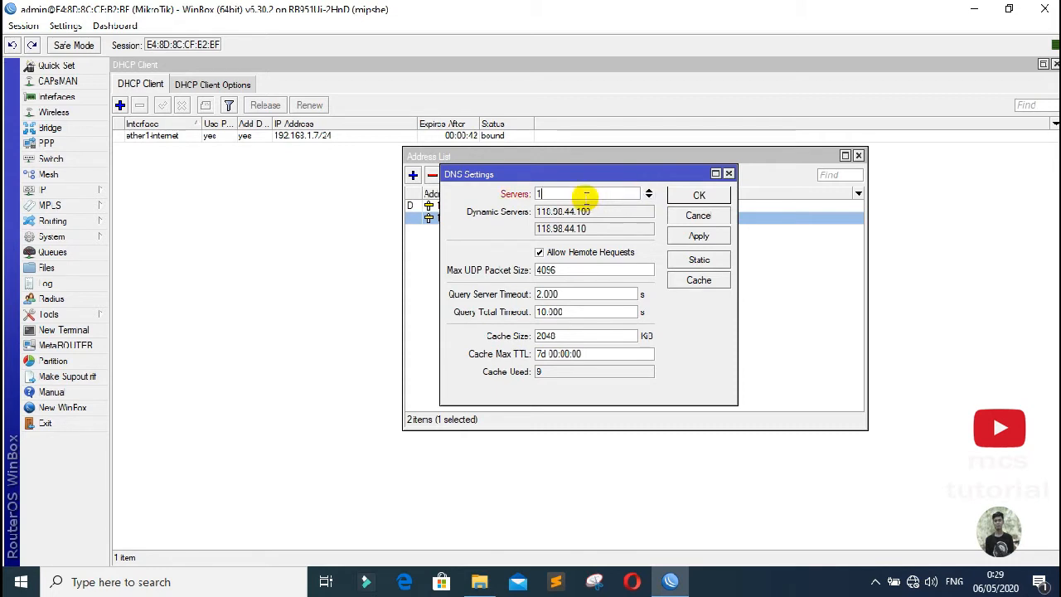
type("1.1")
type("8.8.8.8")
Step: Add 8.8.4.4 as the second DNS server, allow remote requests, and apply
left_click(648, 199)
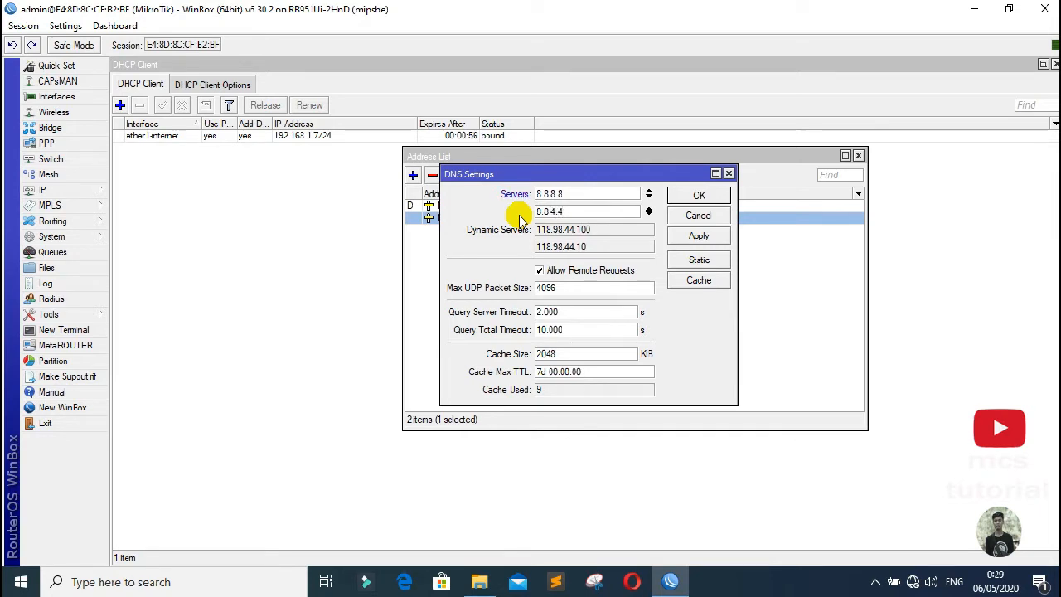
left_click(540, 270)
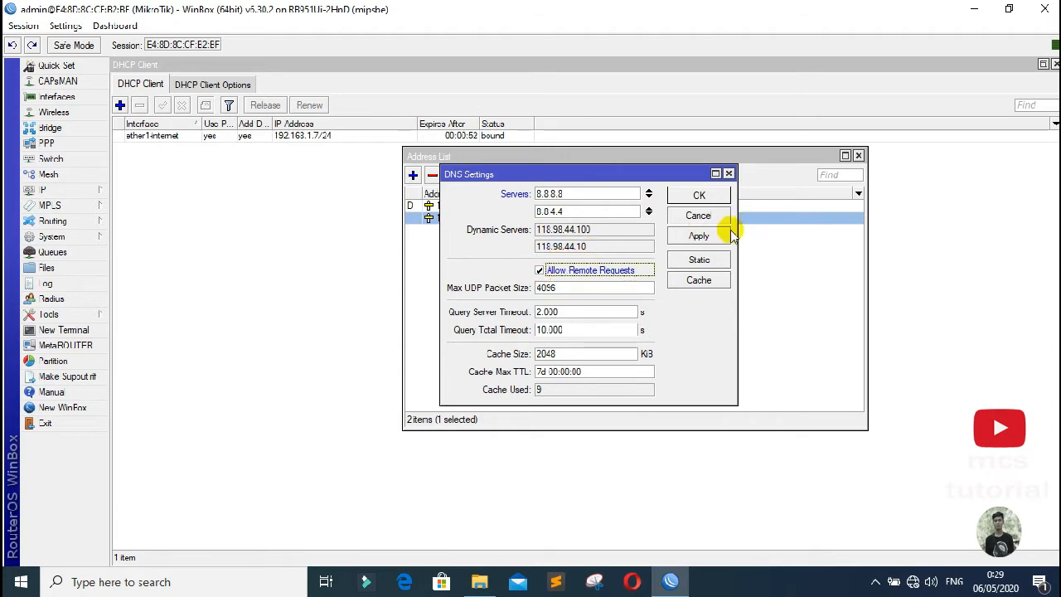
left_click(699, 236)
left_click(699, 197)
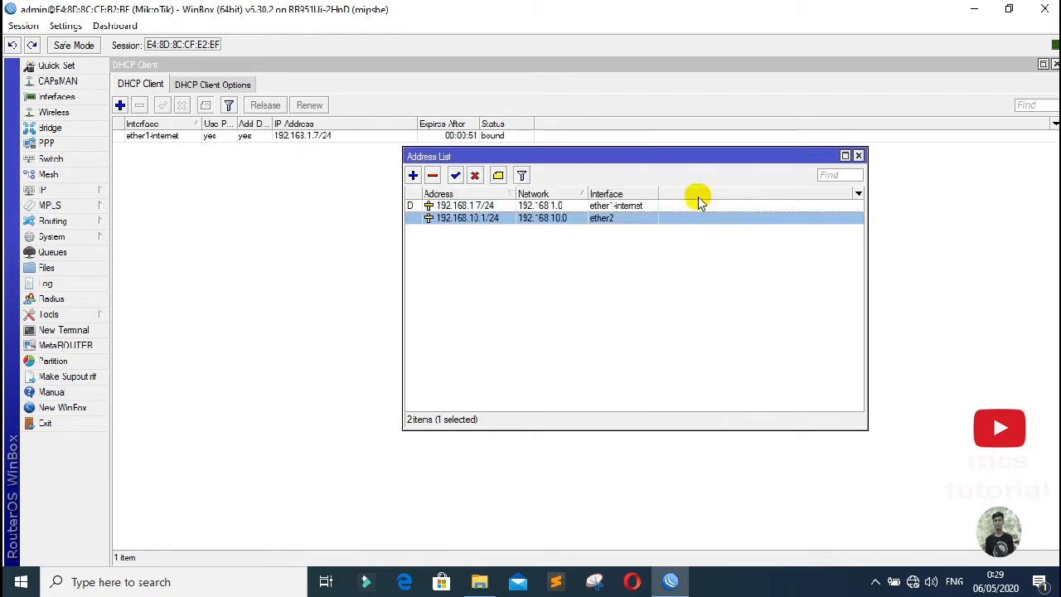
left_click(682, 322)
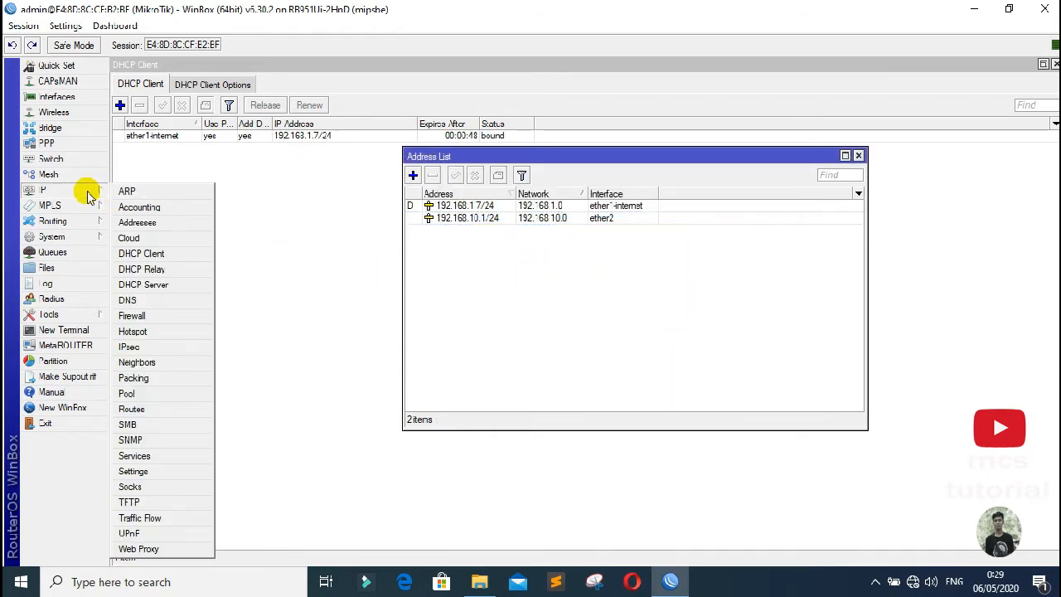
Step: Delete the three old NAT rules, including the masquerade and unused hotspot rules
mouse_move(74, 196)
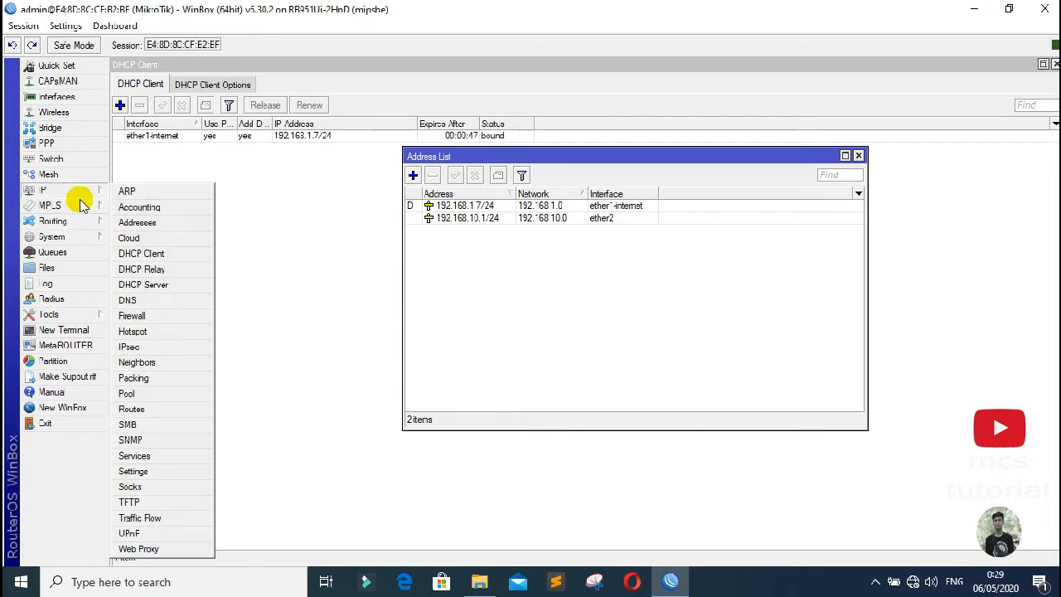
left_click(133, 313)
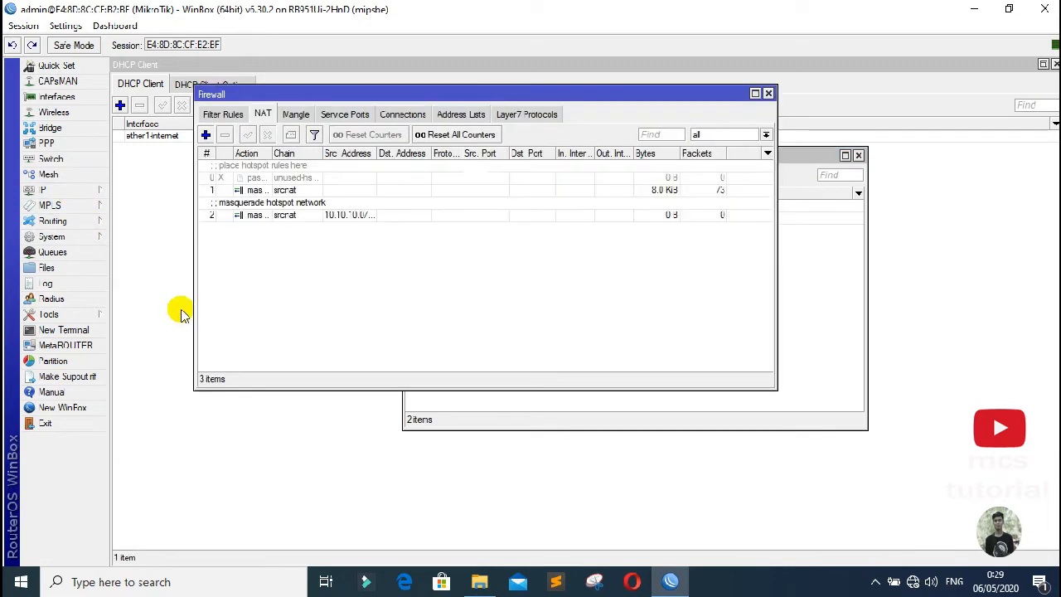
left_click(267, 214)
left_click(224, 135)
left_click(253, 190)
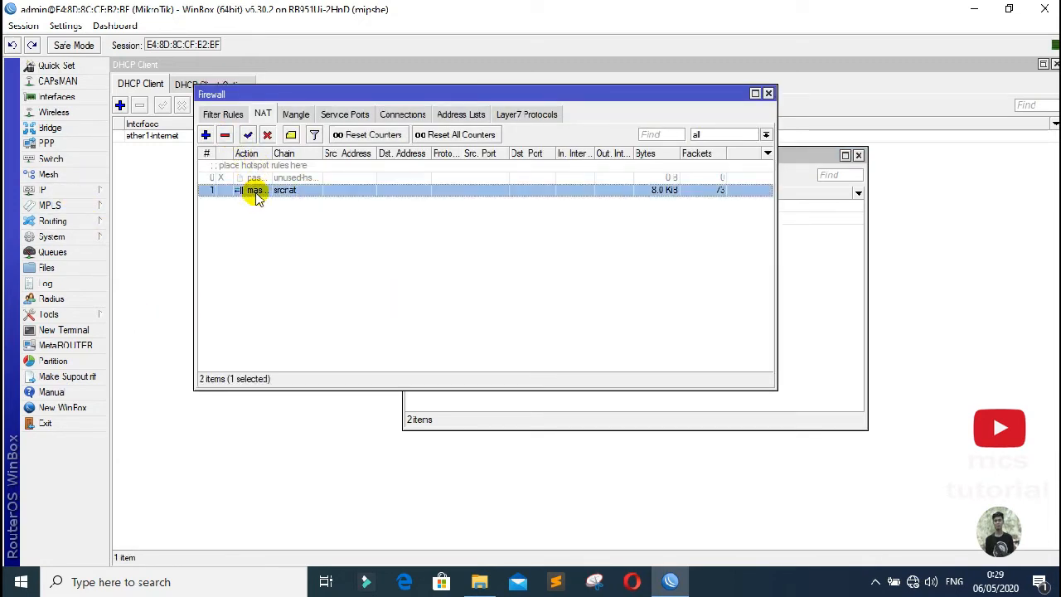
left_click(226, 135)
left_click(264, 173)
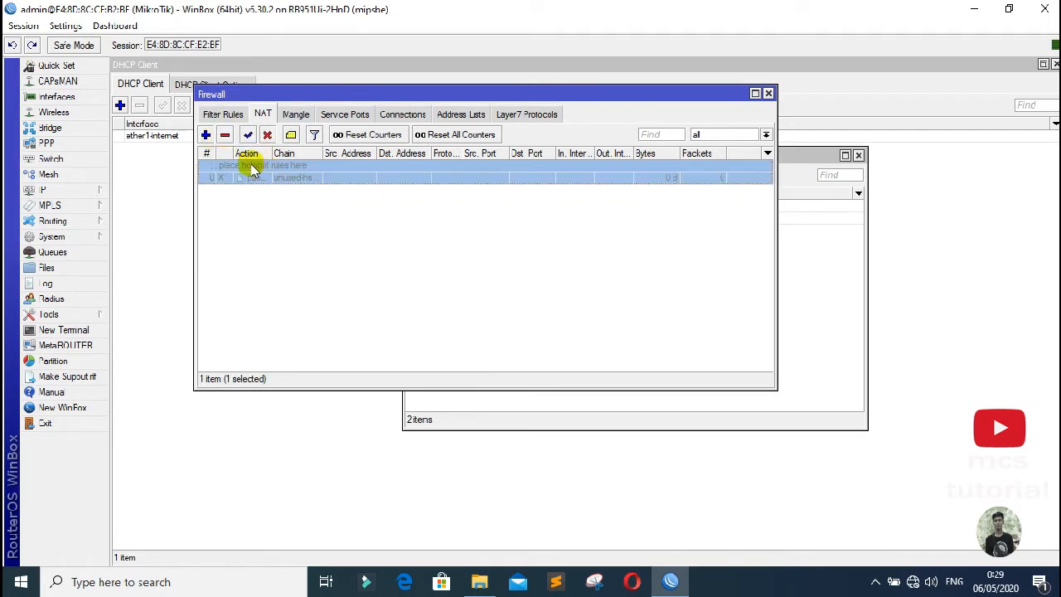
left_click(226, 135)
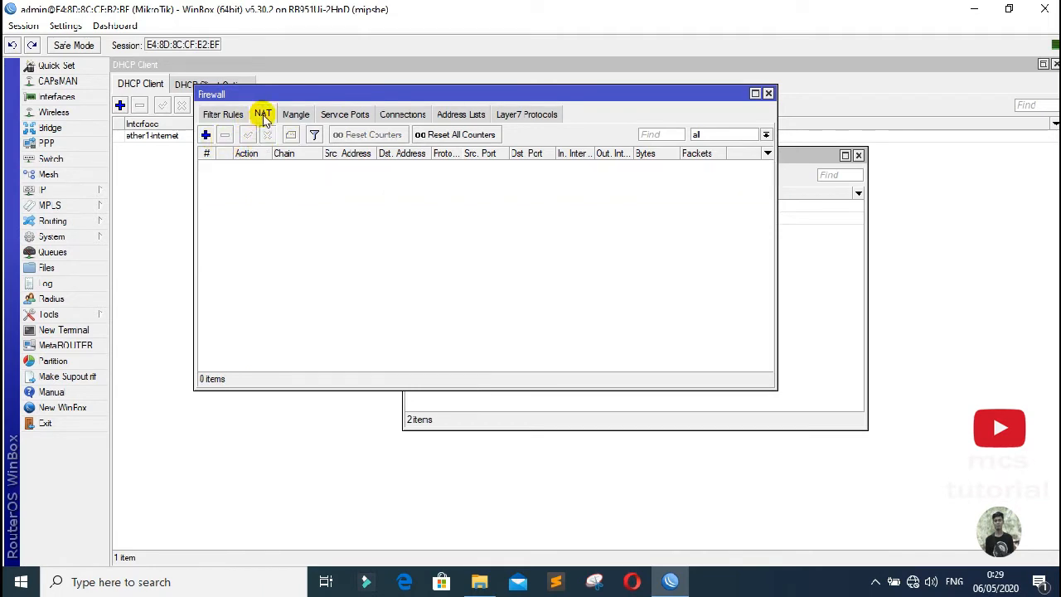
Step: Delete the leftover firewall filter rule
left_click(223, 114)
left_click(262, 114)
left_click(222, 114)
left_click(254, 170)
left_click(225, 135)
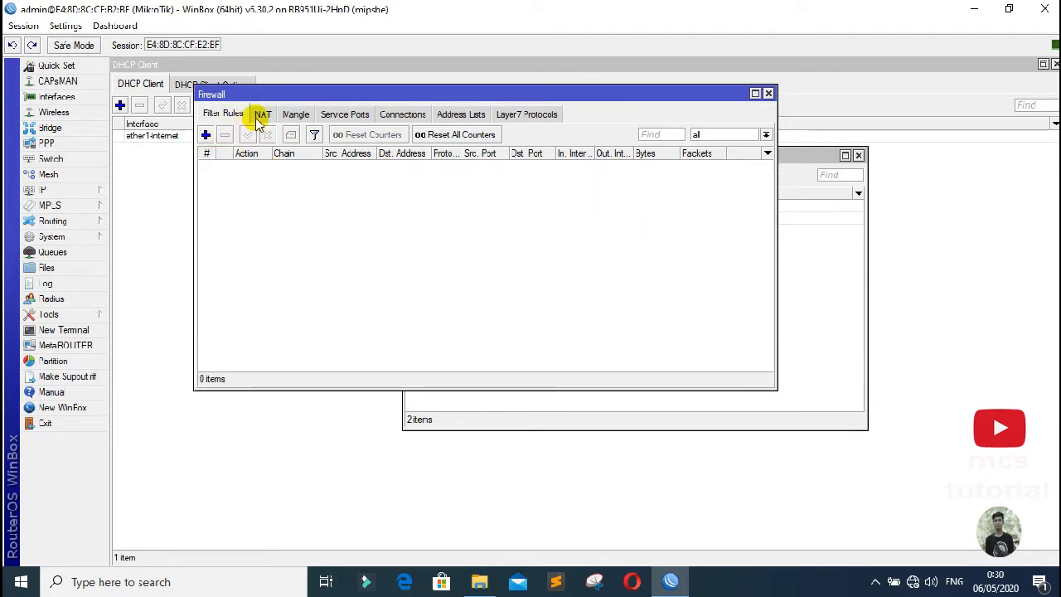
left_click(262, 114)
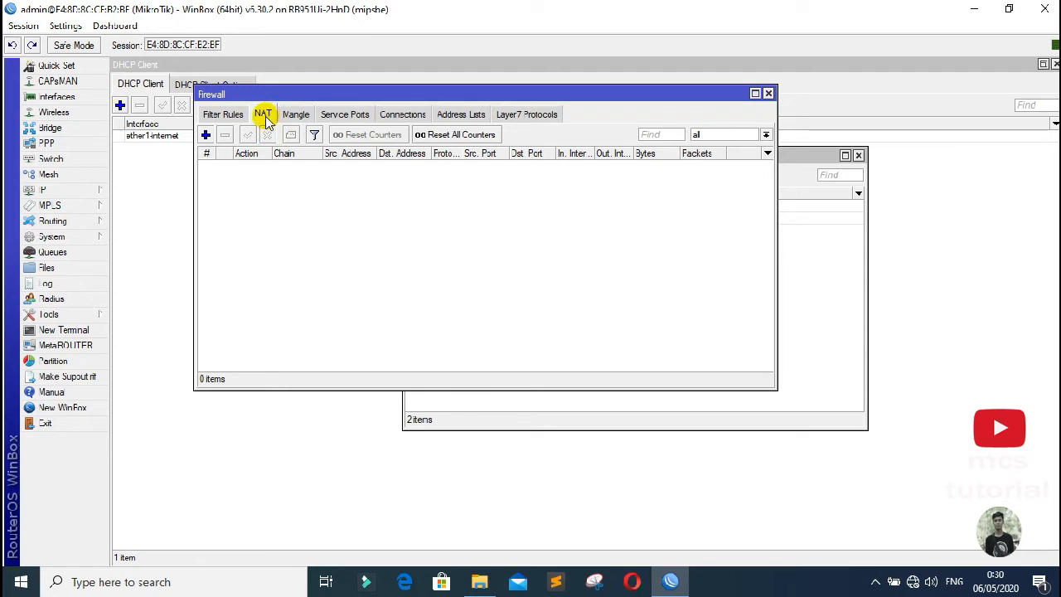
Step: Add a srcnat masquerade NAT rule with out-interface ether1-internet
left_click(206, 135)
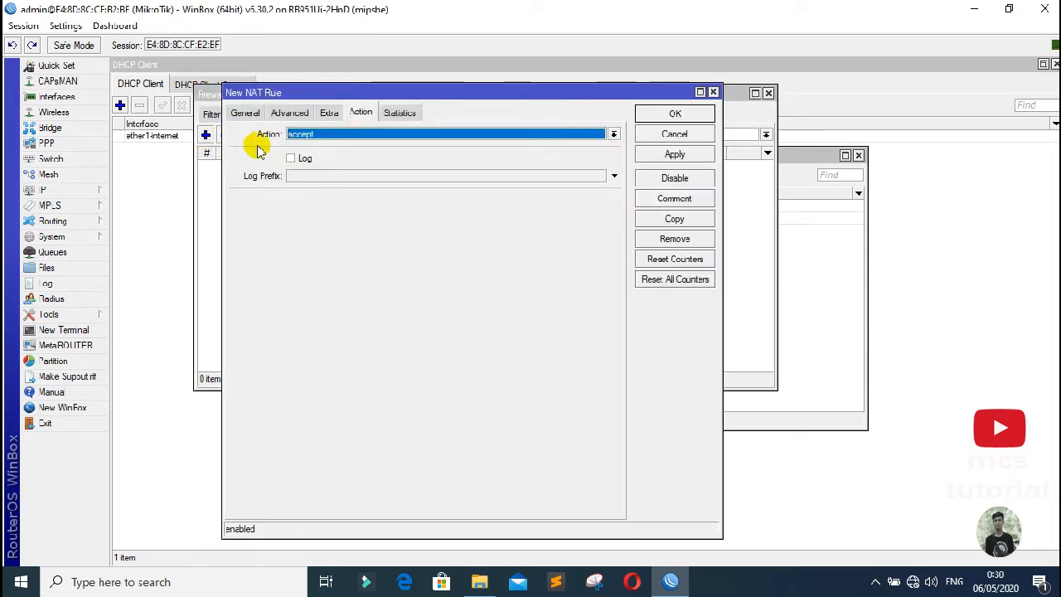
left_click(345, 136)
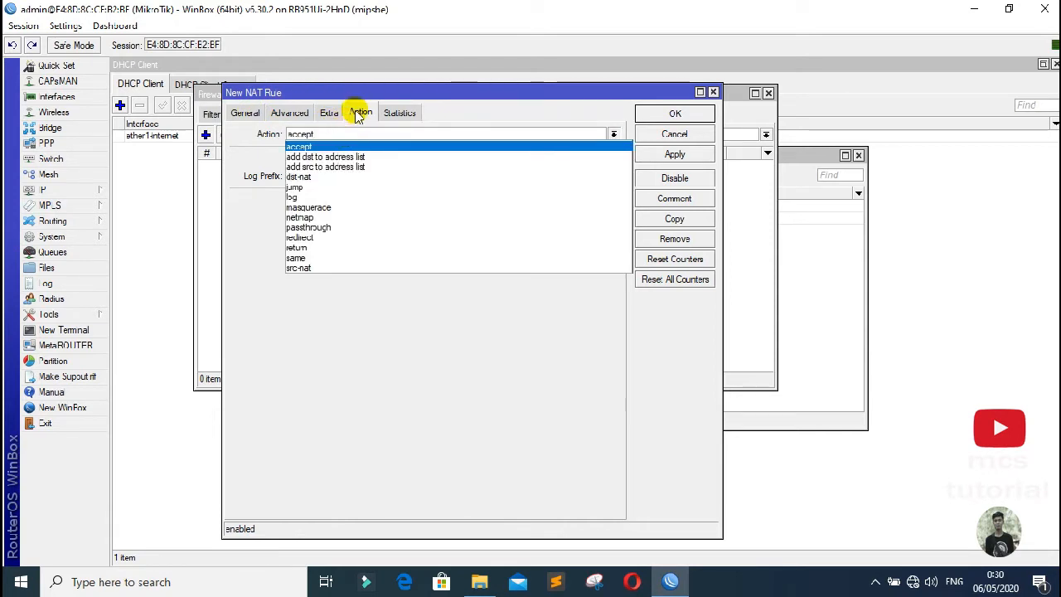
left_click(358, 116)
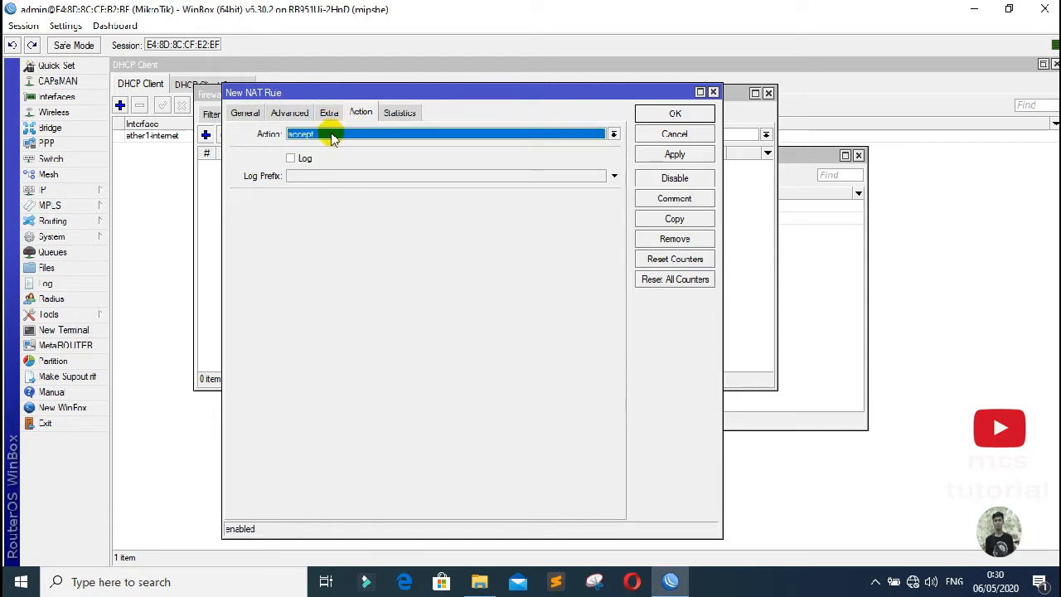
left_click(332, 135)
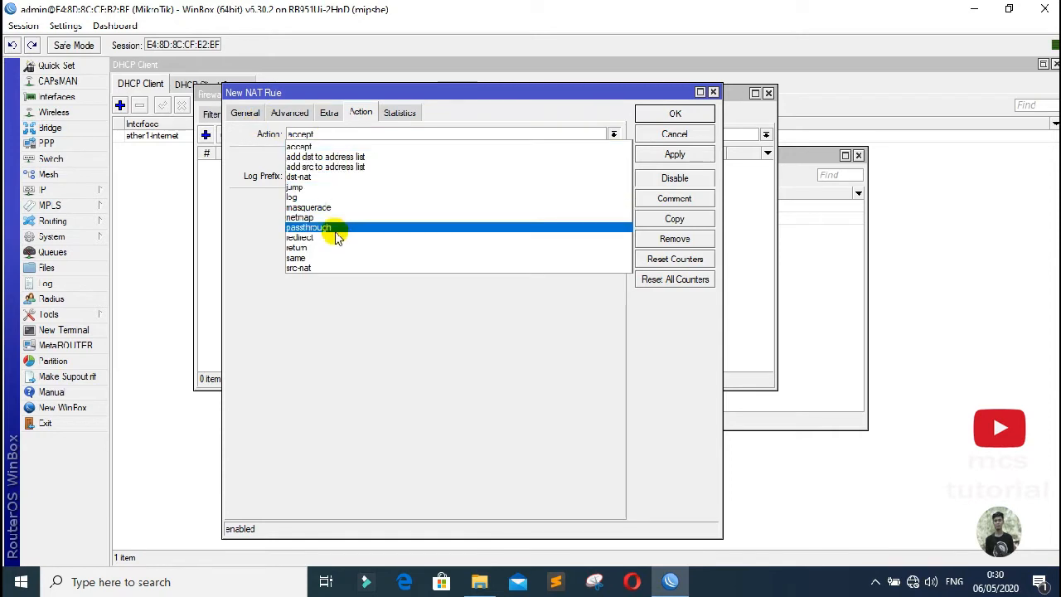
left_click(320, 207)
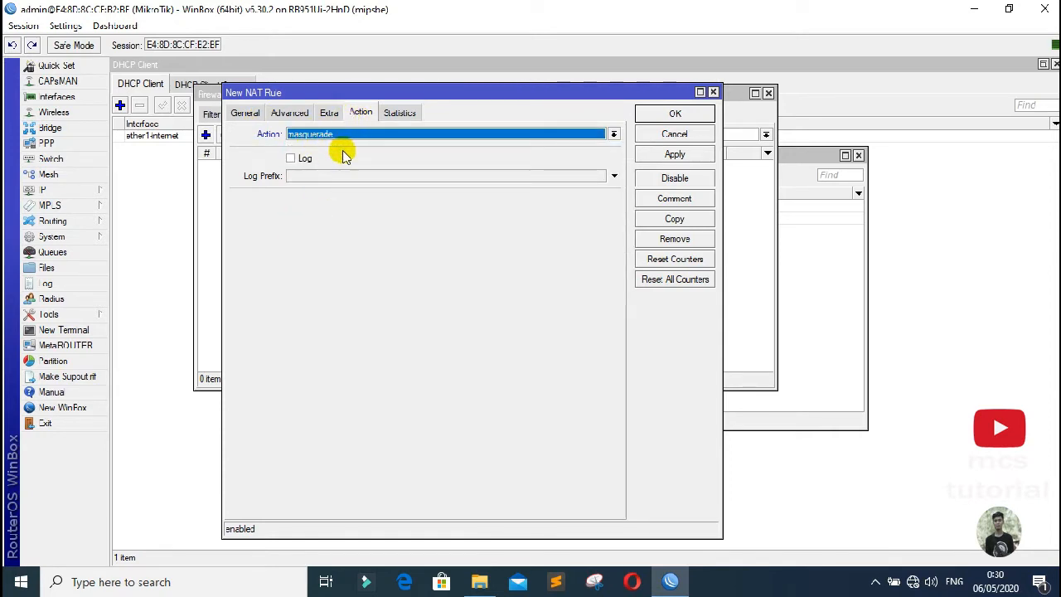
left_click(247, 115)
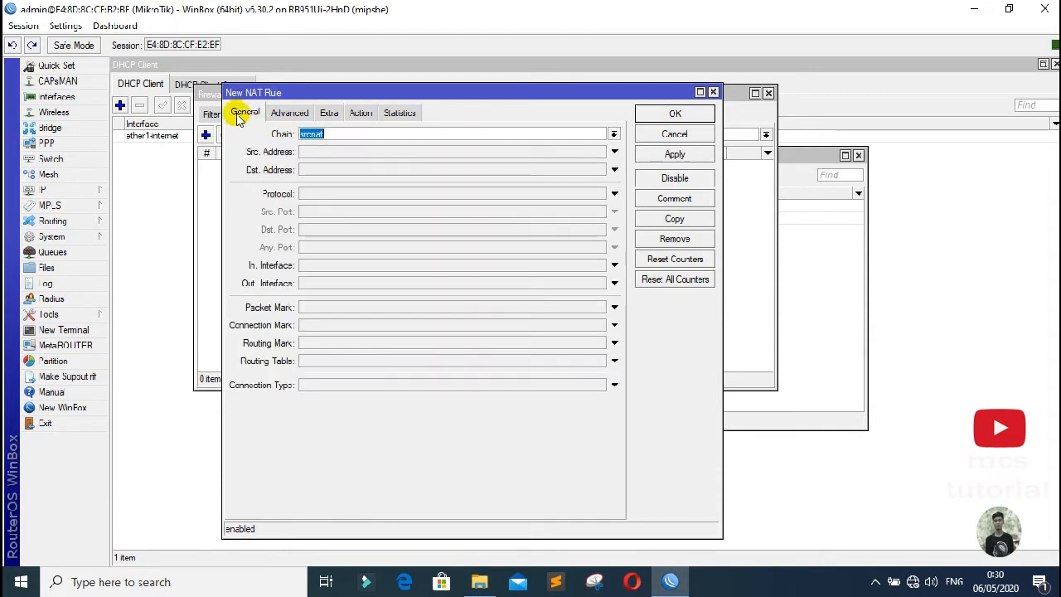
left_click(317, 285)
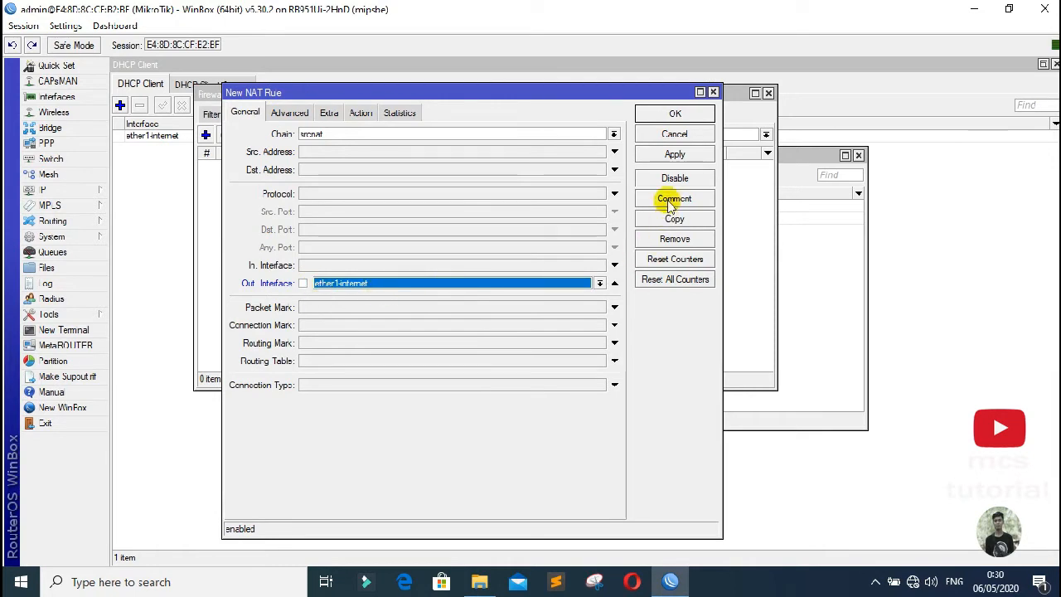
left_click(675, 154)
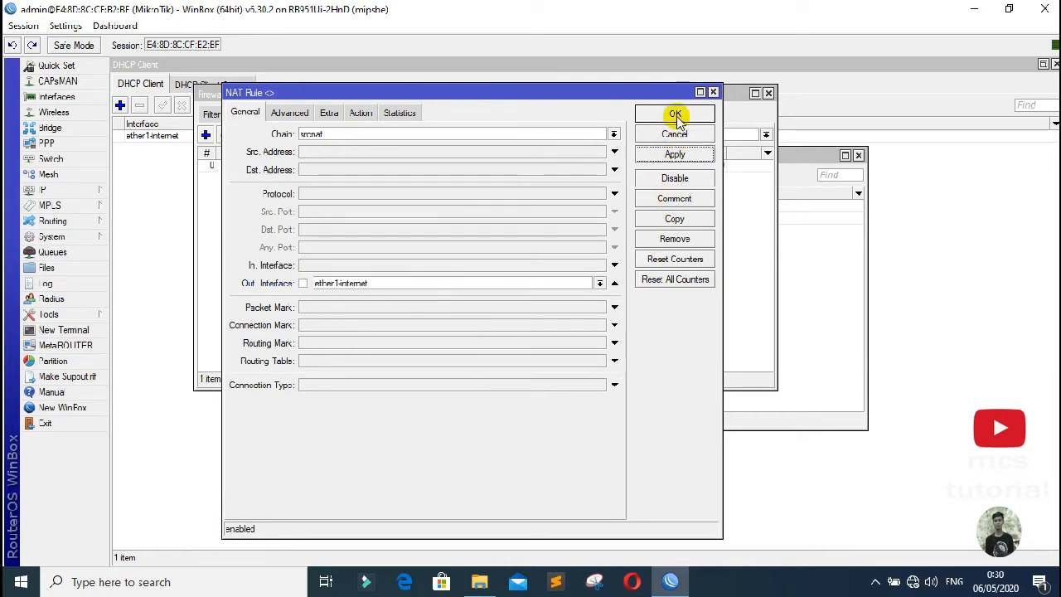
left_click(676, 115)
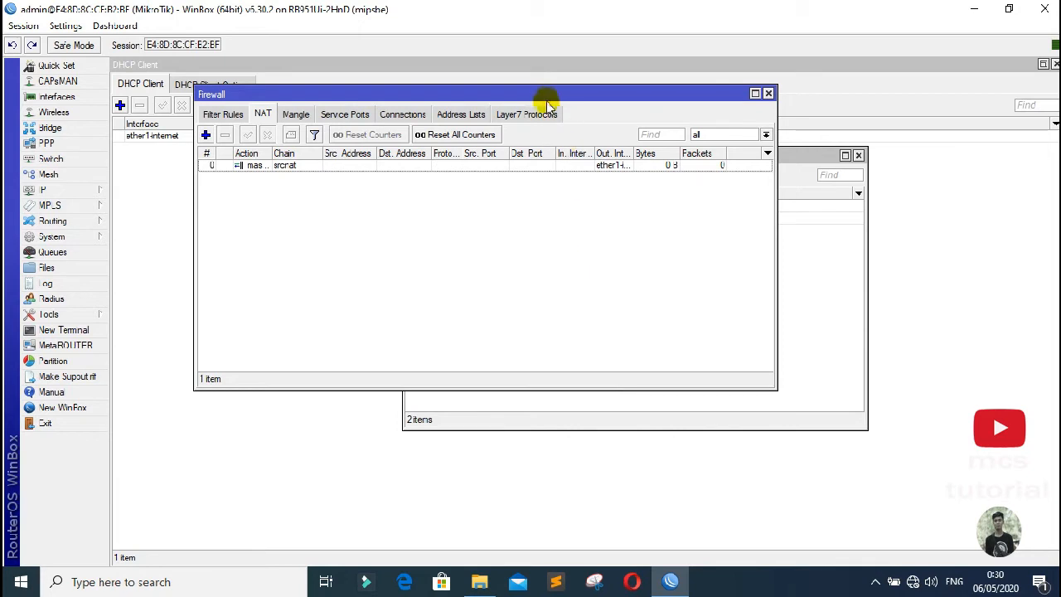
left_click_drag(537, 98, 650, 249)
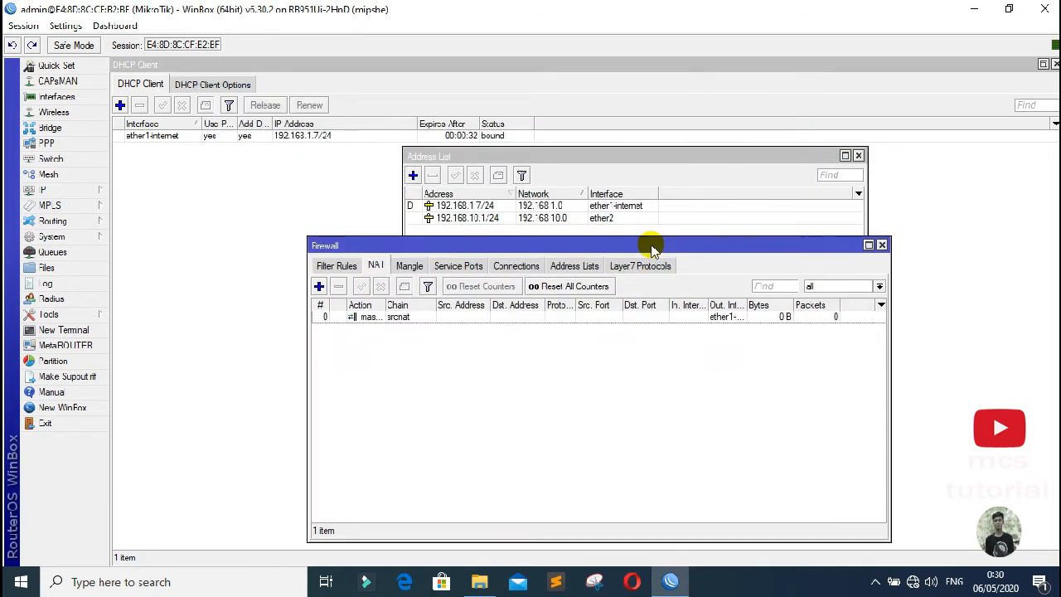
Step: Run DHCP Setup on ether2, accepting network 192.168.10.0/24 and gateway 192.168.10.1
left_click(76, 191)
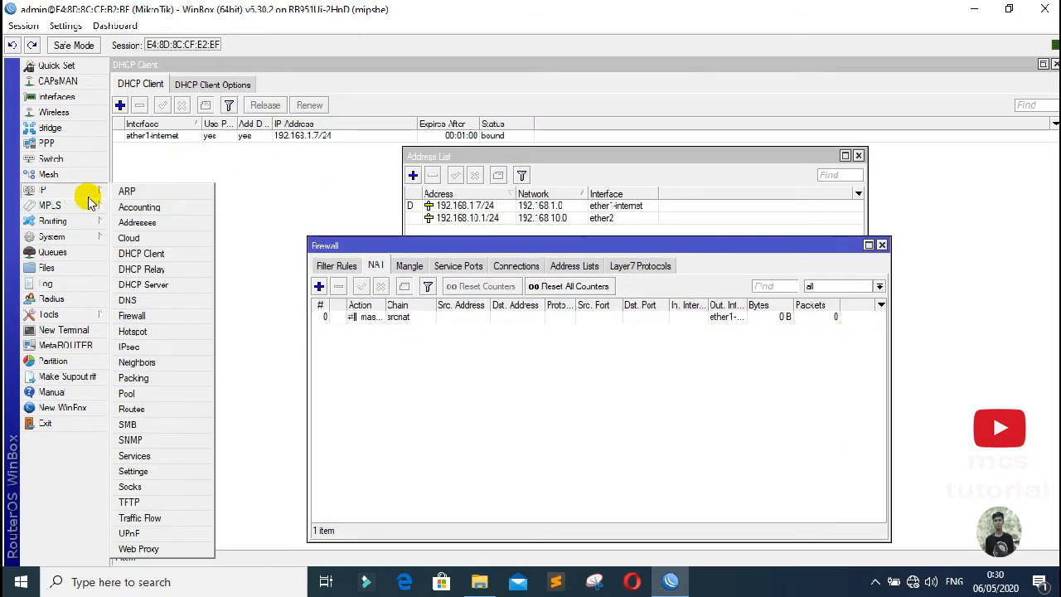
left_click(148, 285)
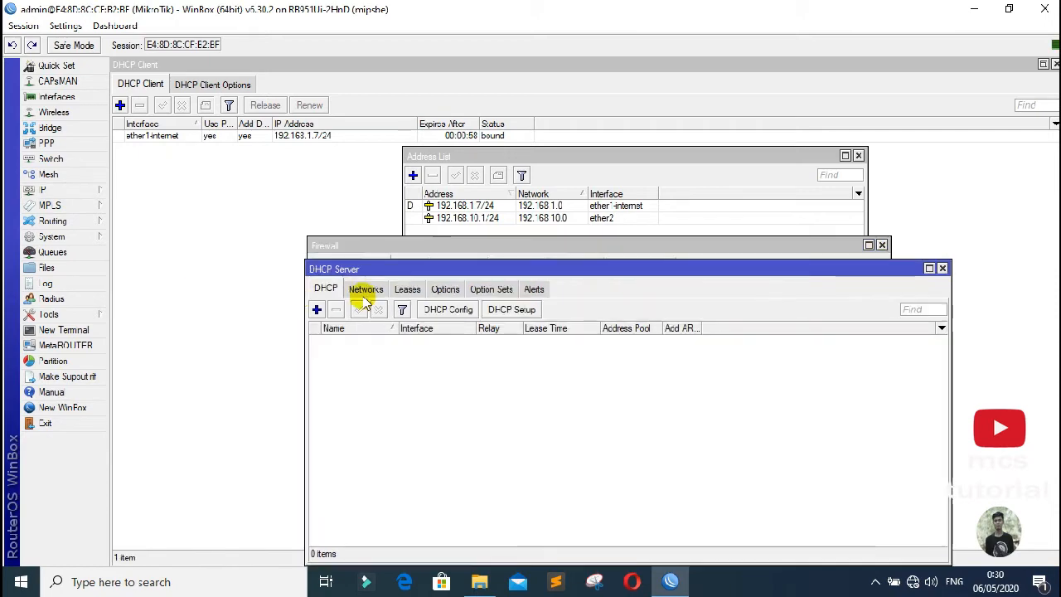
left_click_drag(431, 271, 436, 152)
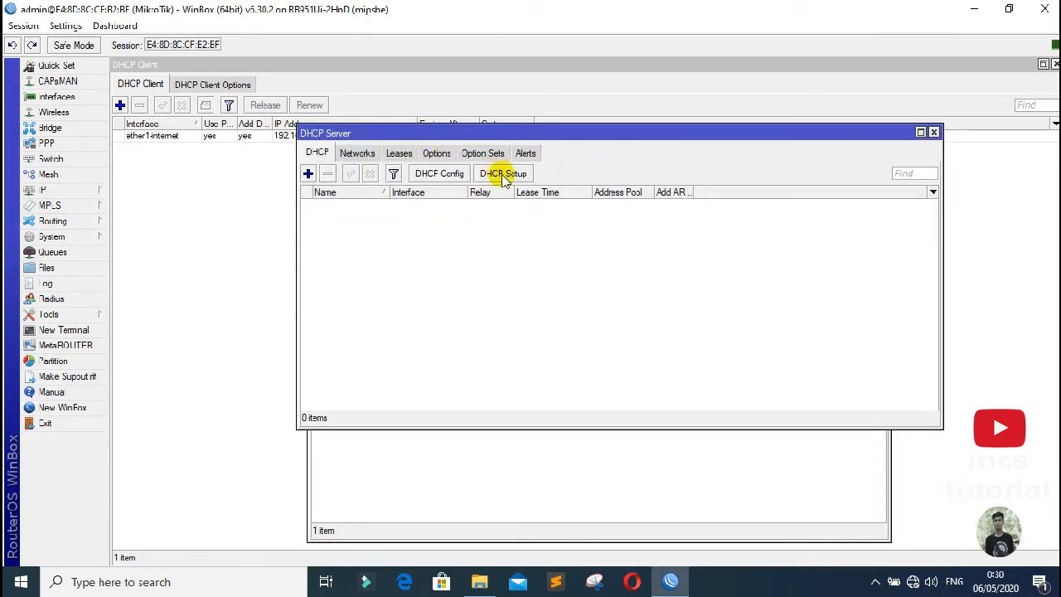
left_click(502, 175)
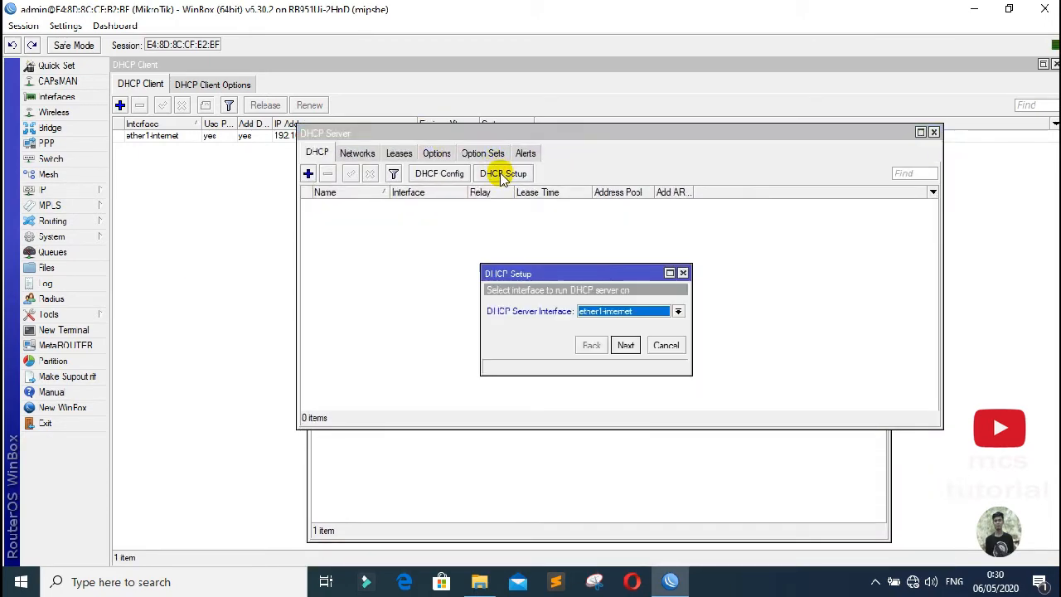
left_click(676, 311)
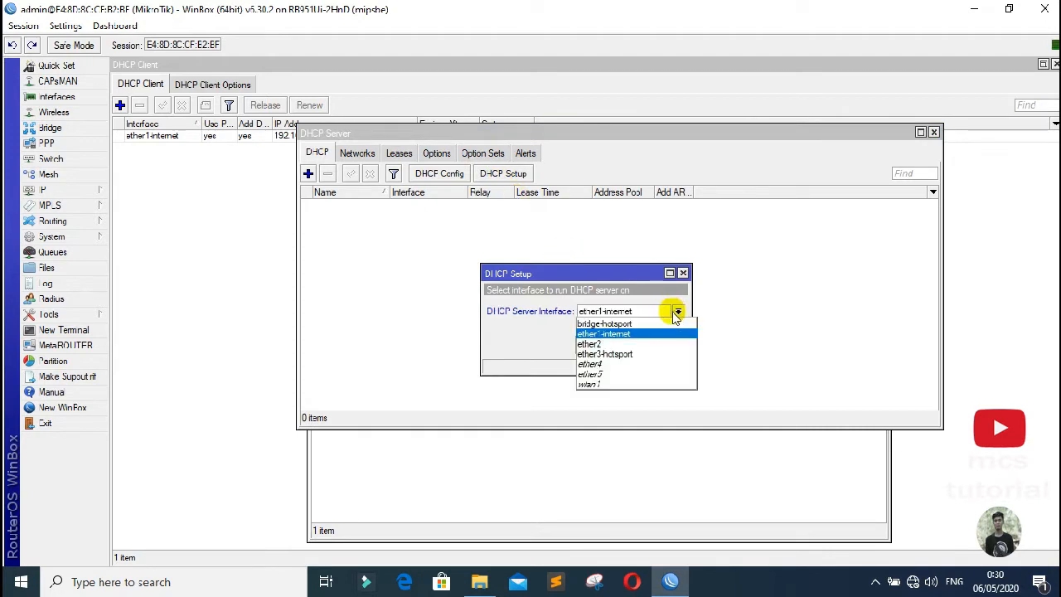
left_click(614, 343)
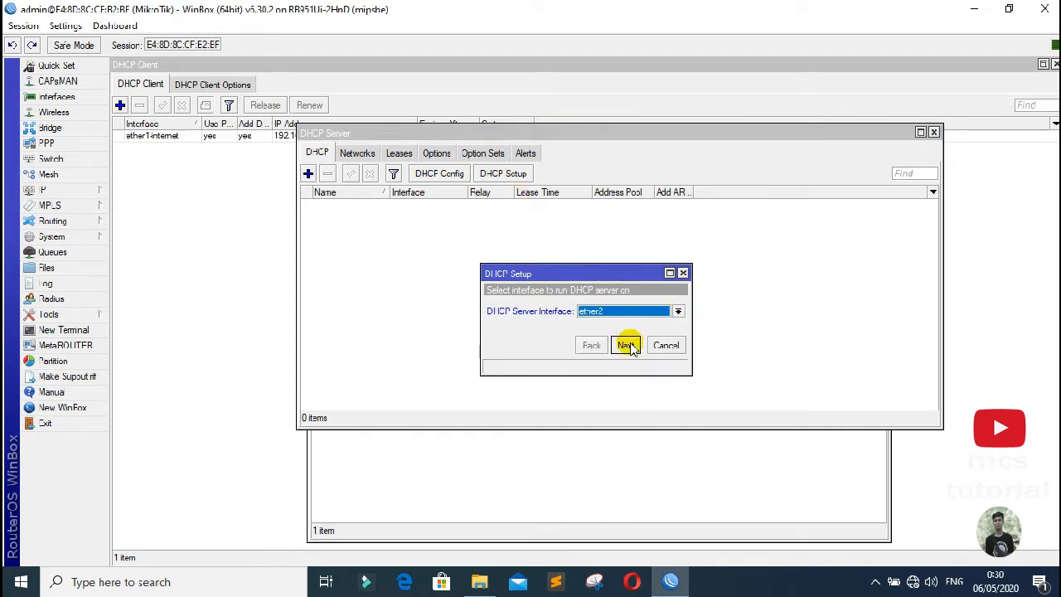
left_click(627, 345)
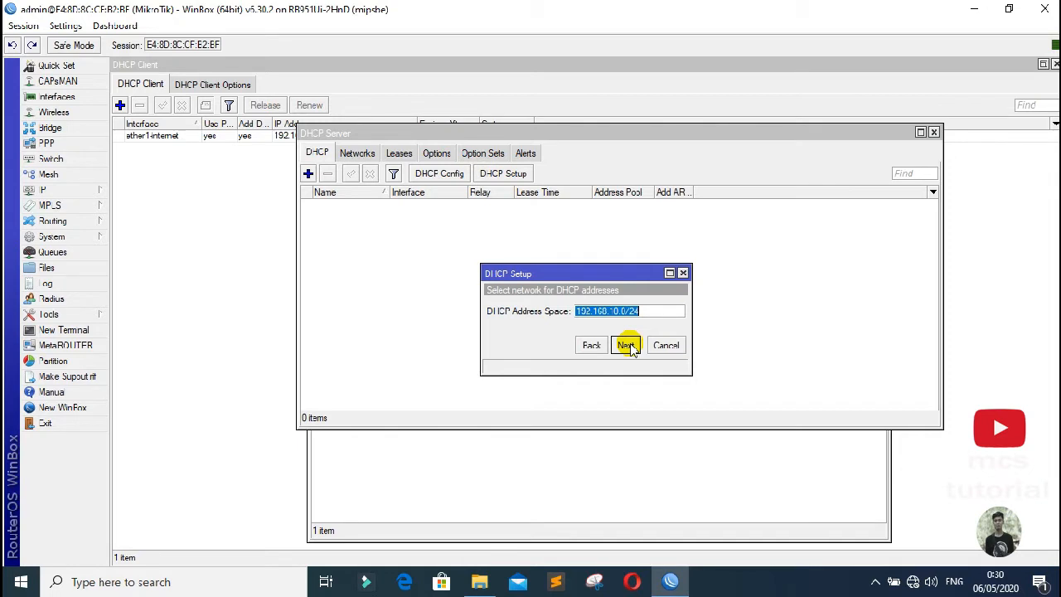
left_click(627, 344)
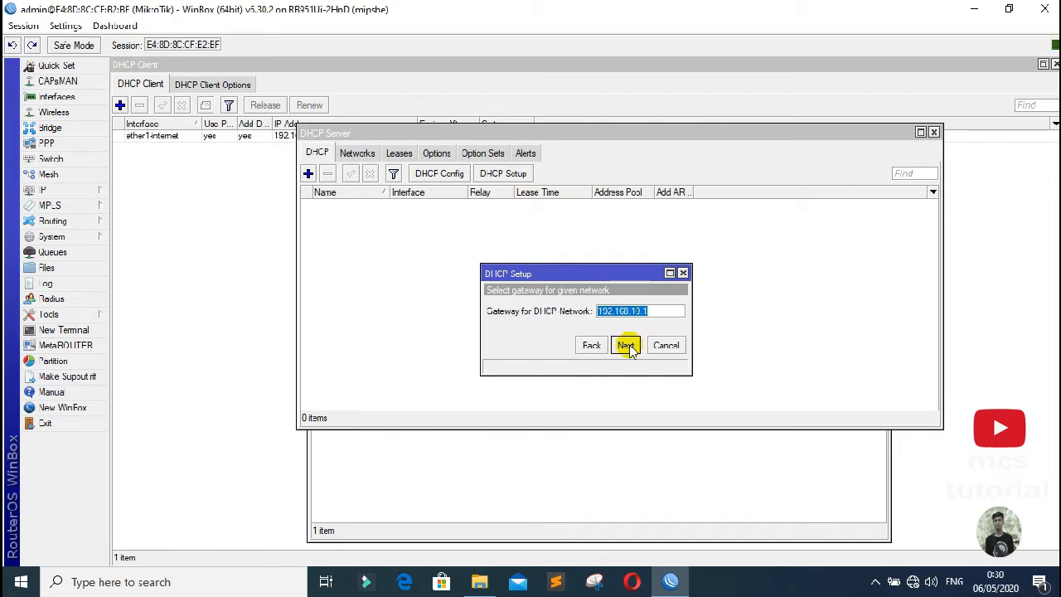
left_click(627, 345)
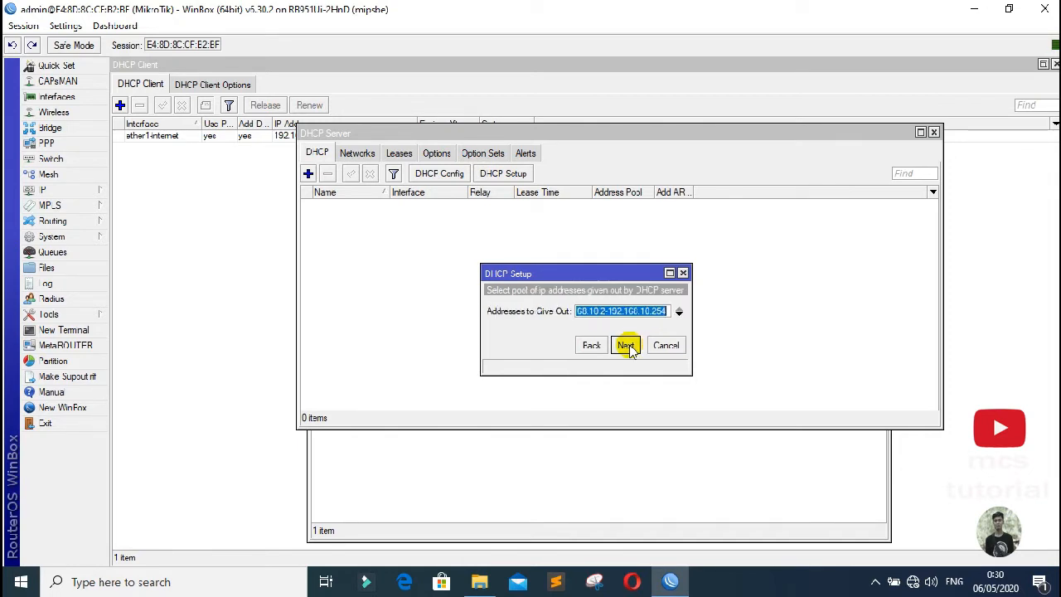
Step: End the address pool at 192.168.10.100, accept DNS and the 00:10:00 lease, and finish
left_click(664, 311)
left_click_drag(652, 311, 671, 311)
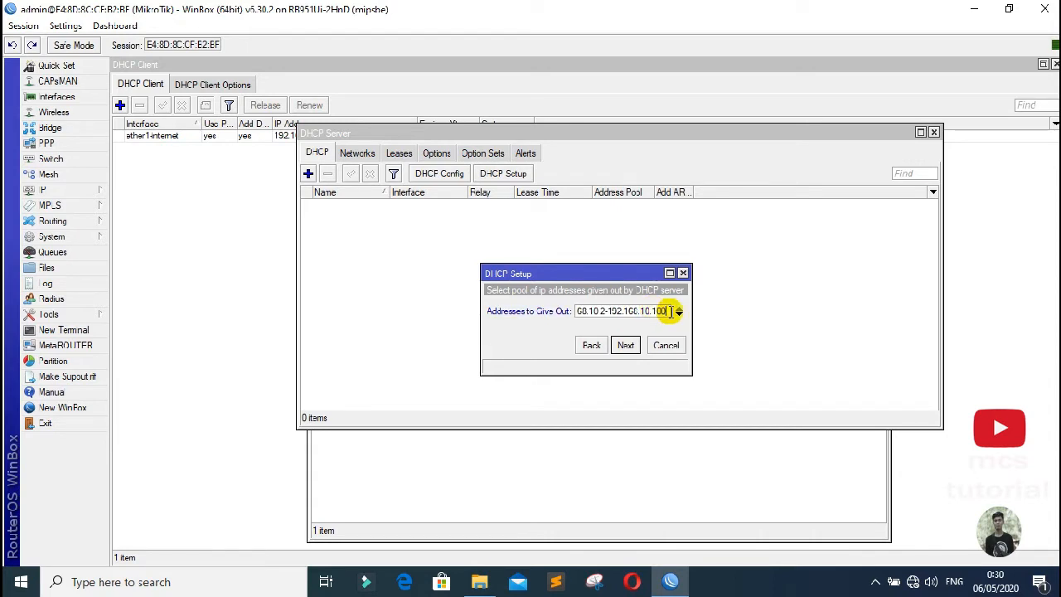
left_click(627, 346)
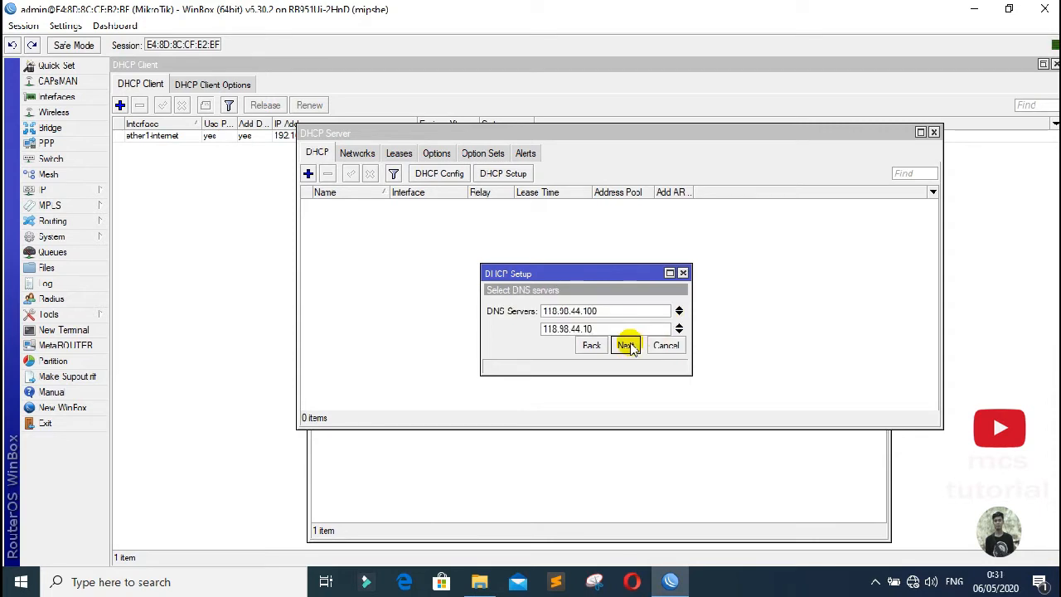
left_click(627, 346)
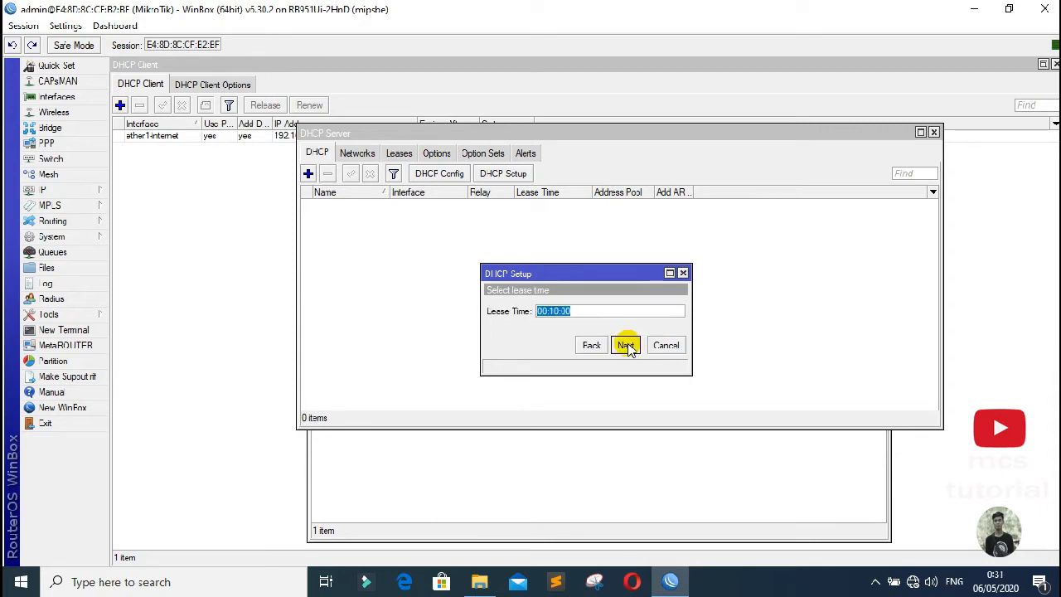
left_click(627, 345)
left_click(588, 303)
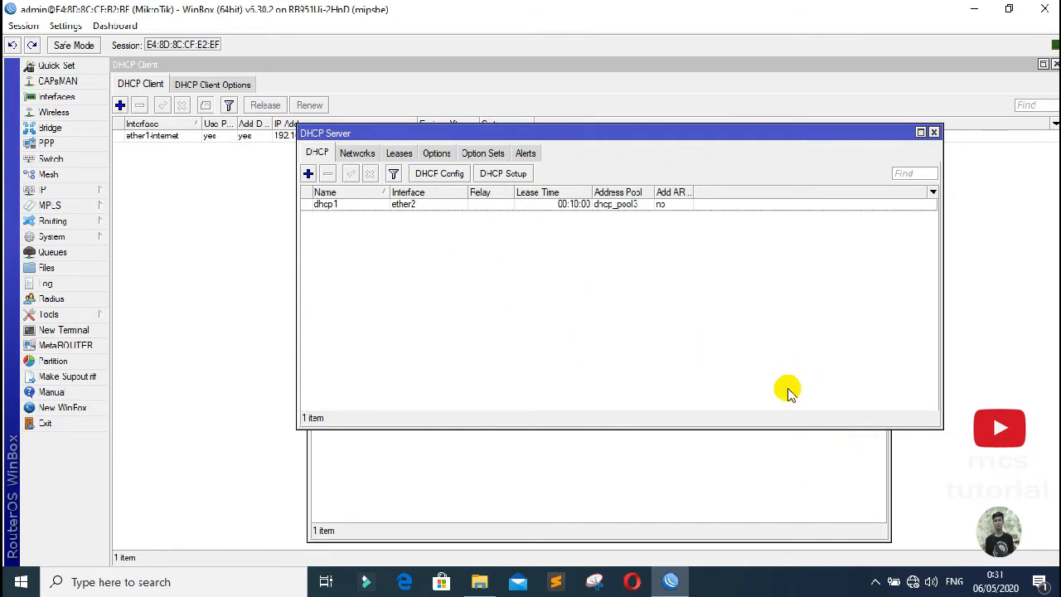
left_click_drag(640, 137, 520, 128)
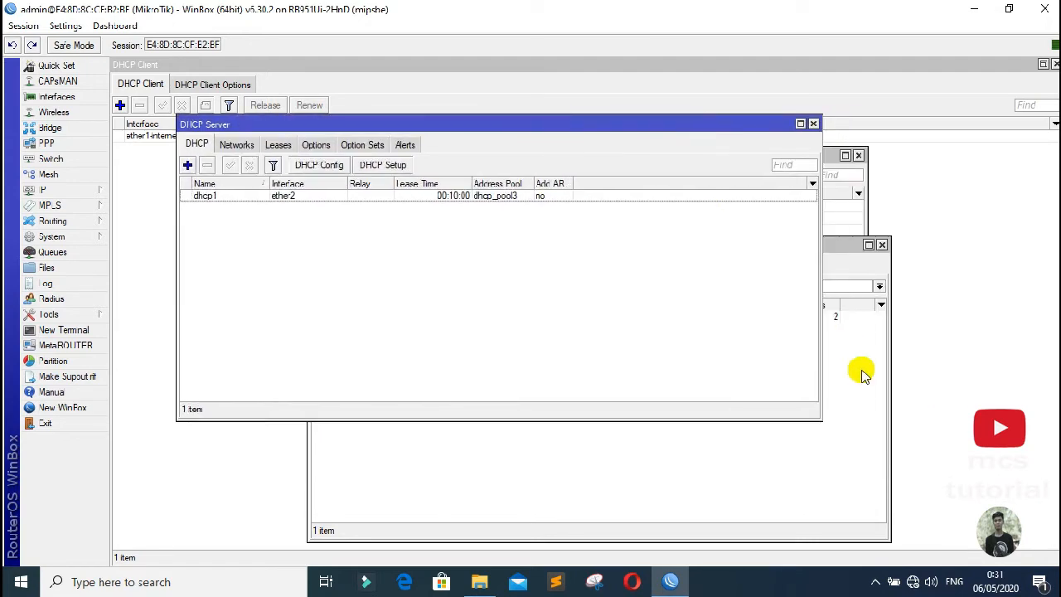
Step: Go to the Network Connections adapter list and select the Ethernet connection
right_click(912, 582)
left_click(906, 558)
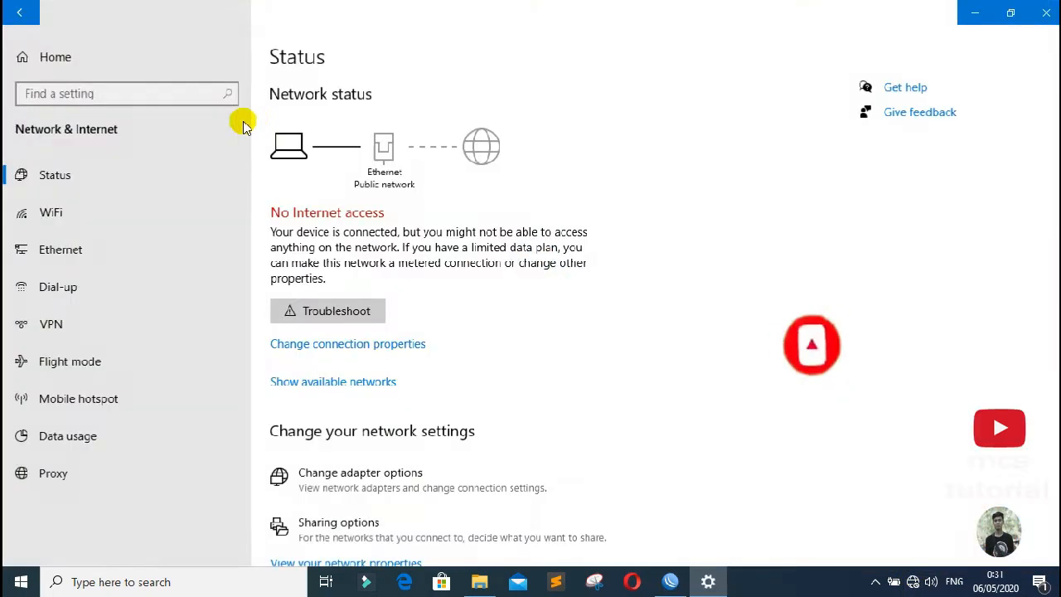
left_click(232, 253)
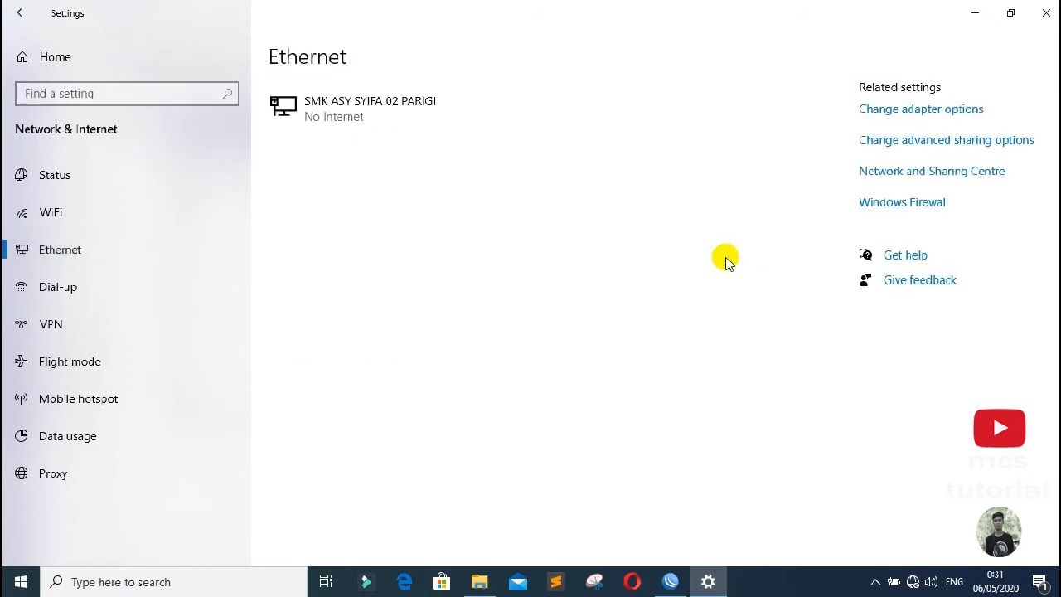
left_click(889, 173)
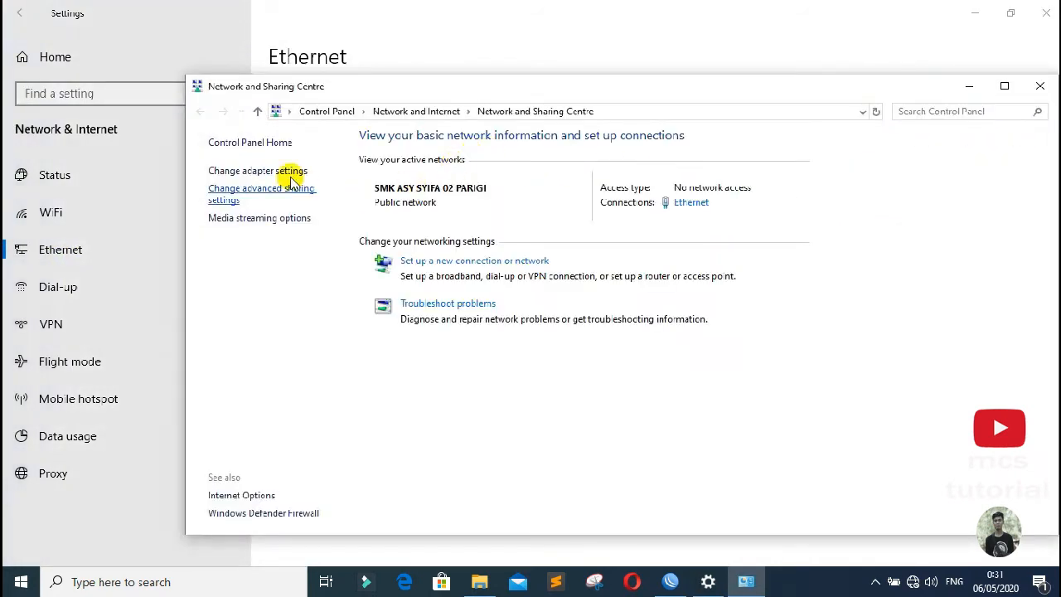
left_click(274, 171)
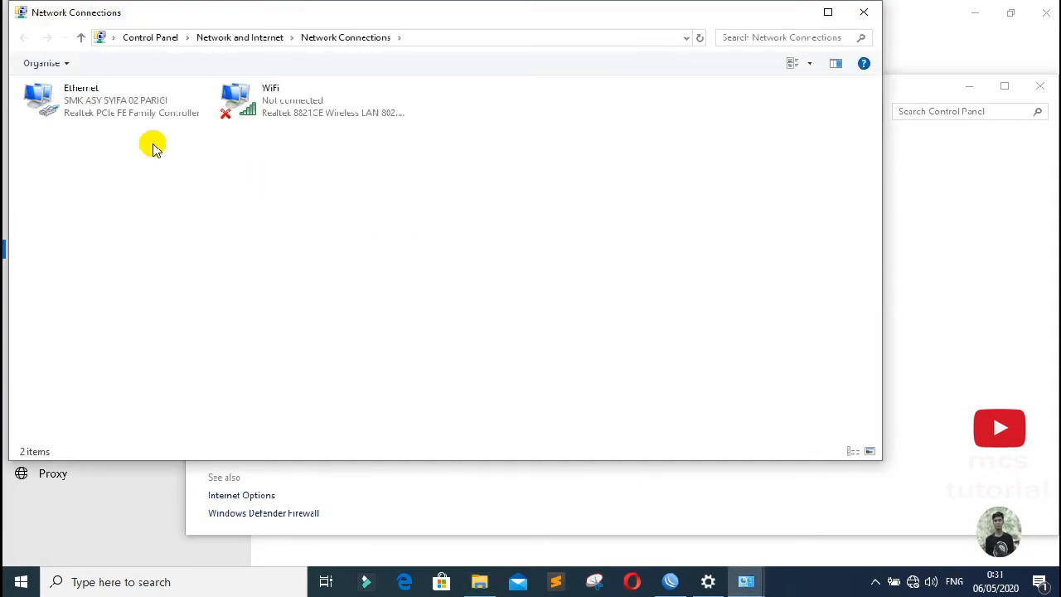
left_click(103, 106)
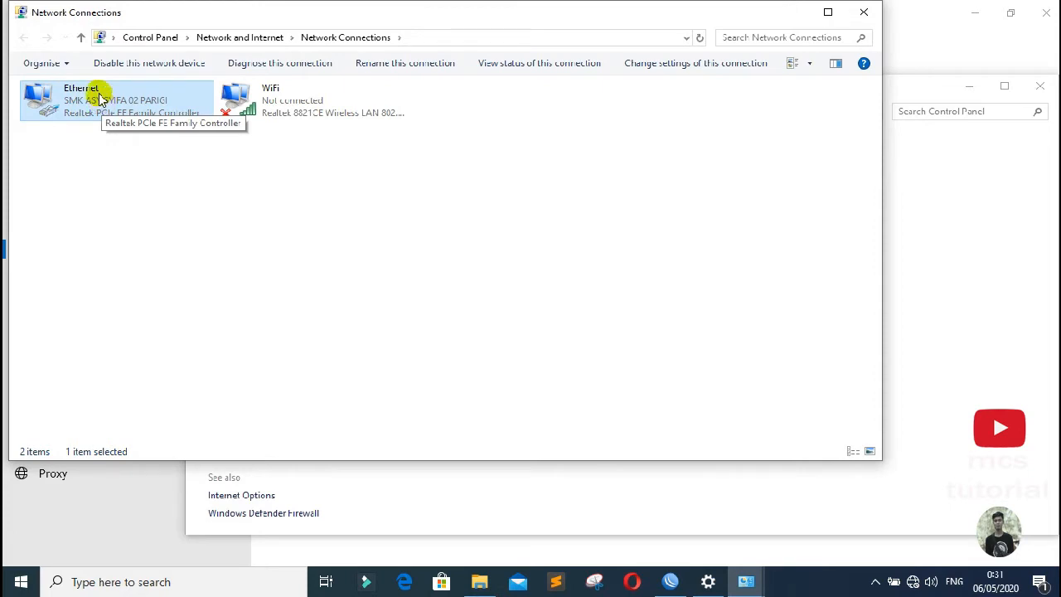
Step: Disable and re-enable Ethernet, then reconnect WinBox to the router
right_click(98, 98)
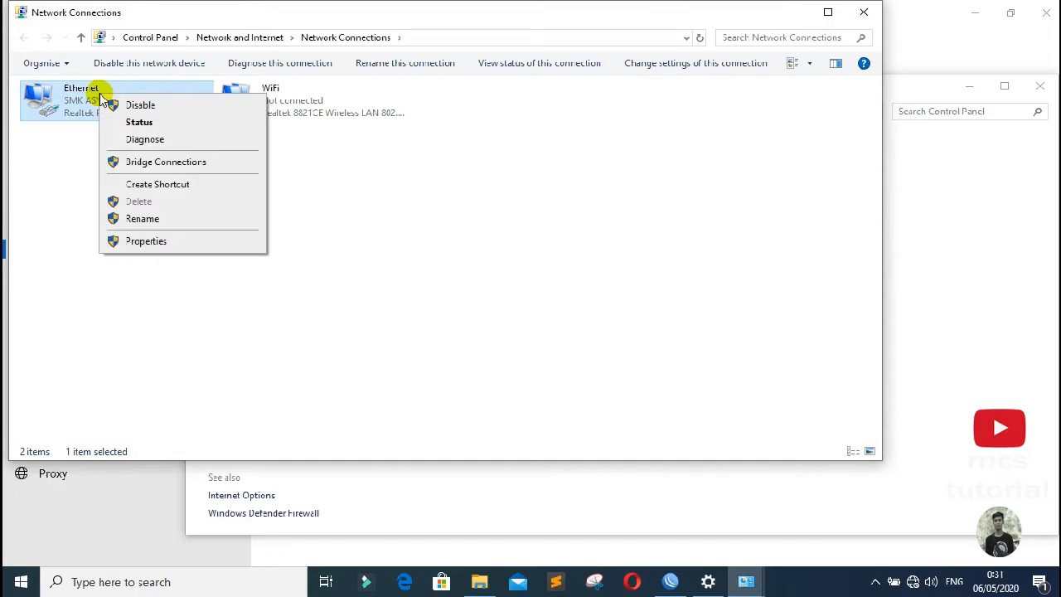
left_click(133, 104)
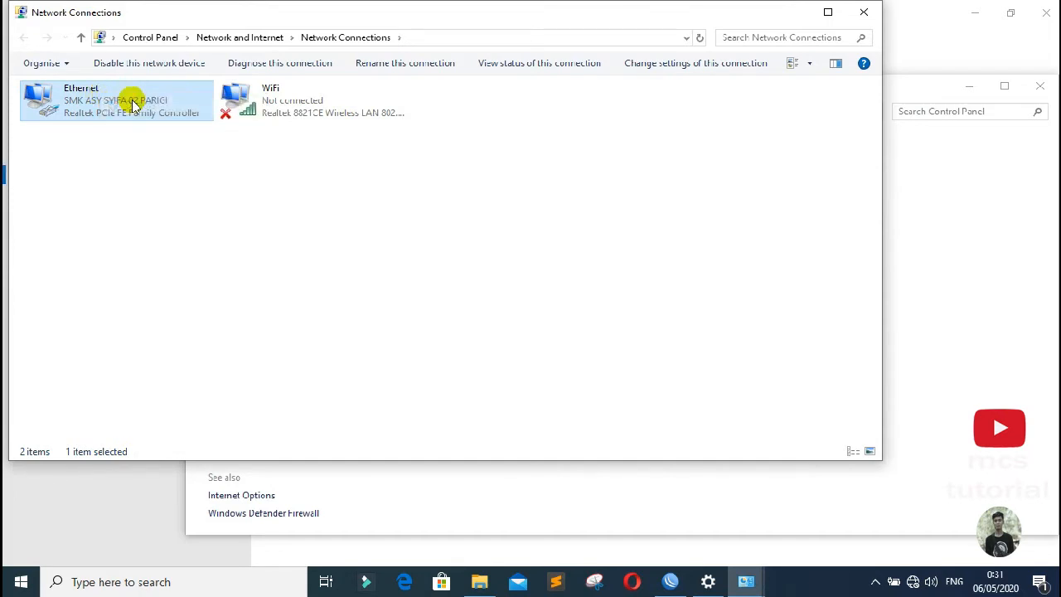
right_click(121, 93)
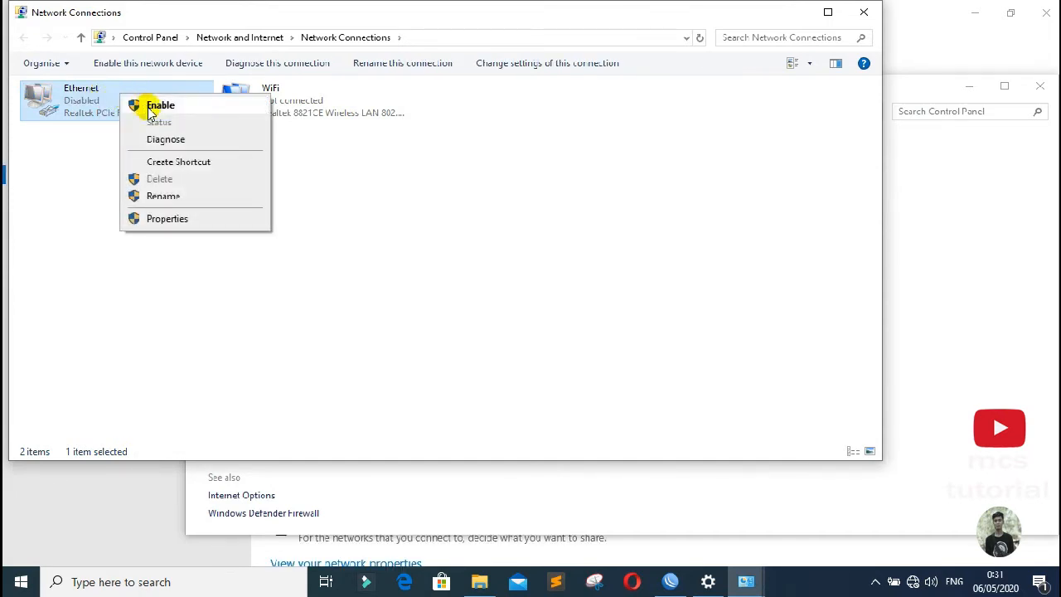
left_click(152, 108)
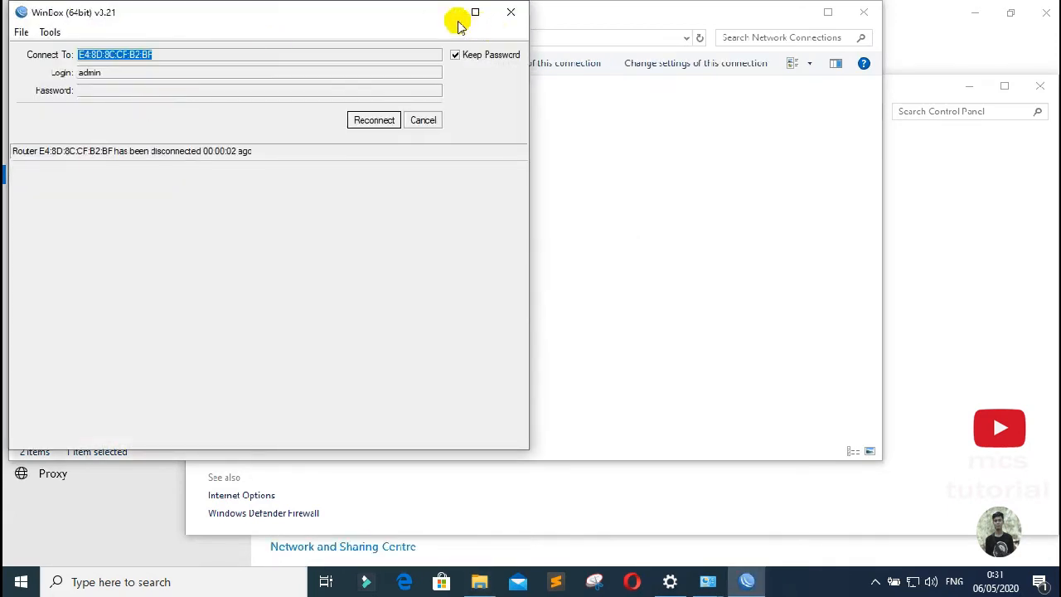
left_click(373, 120)
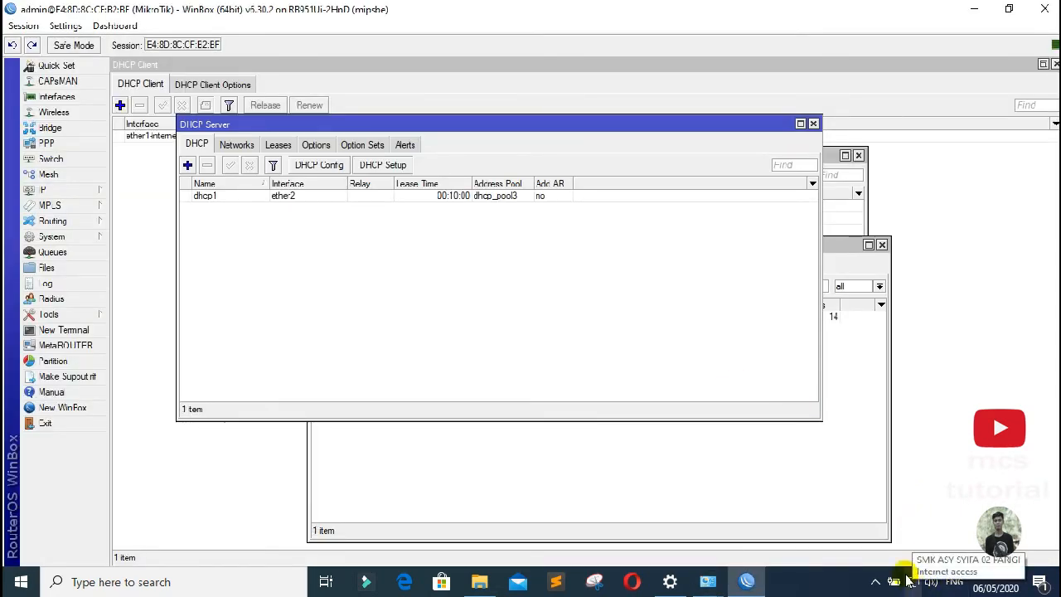
Step: In a New Terminal, ping 8.8.8.8 and google.com, stopping each with Ctrl+C
left_click(52, 331)
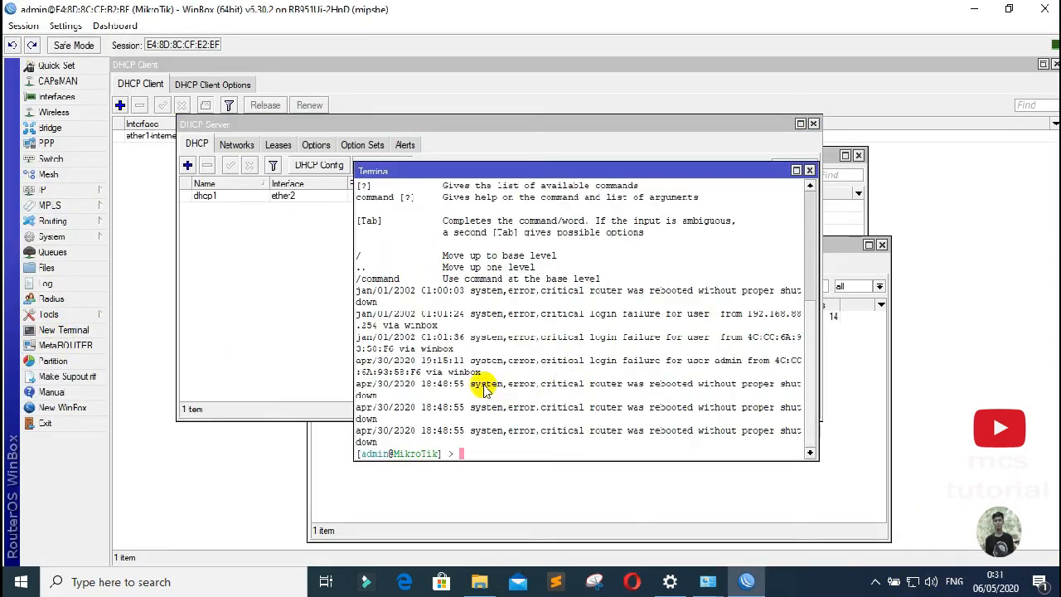
type("ping")
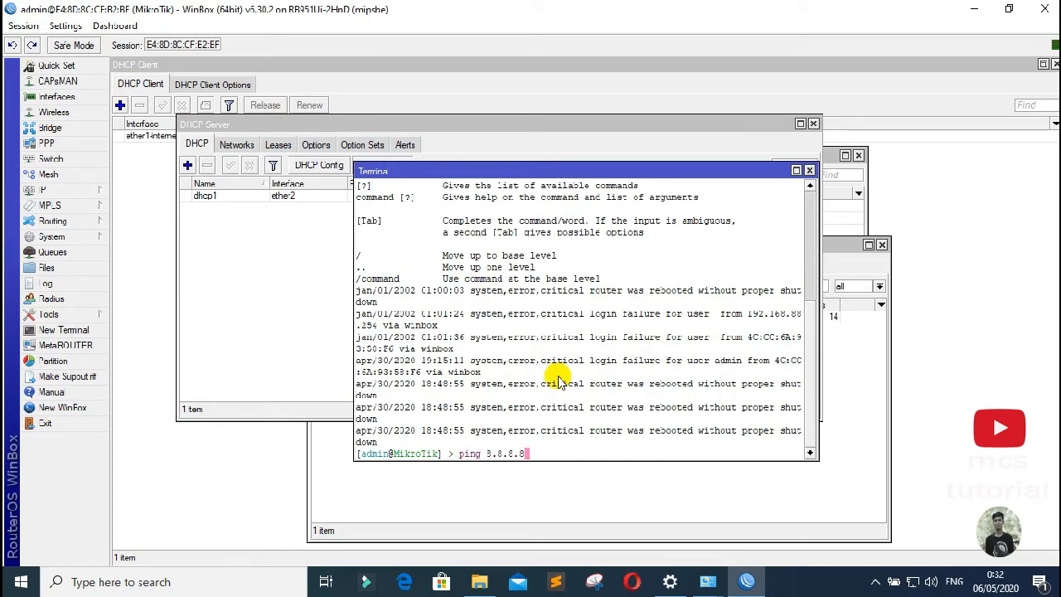
type(" 8.8.8.8")
key("Return")
key("ctrl+c")
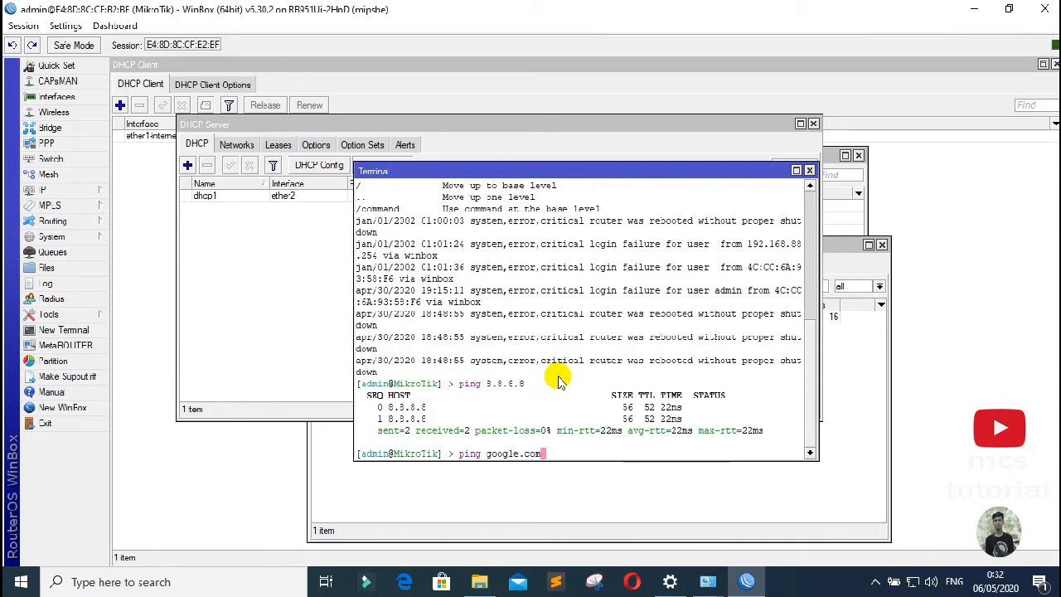
key("Return")
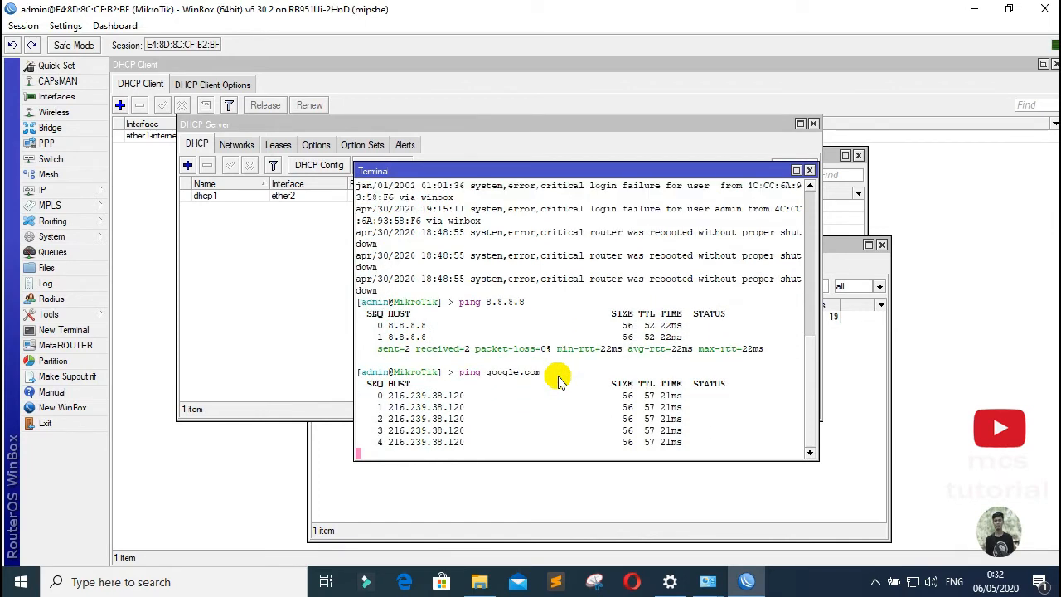
key("ctrl+c")
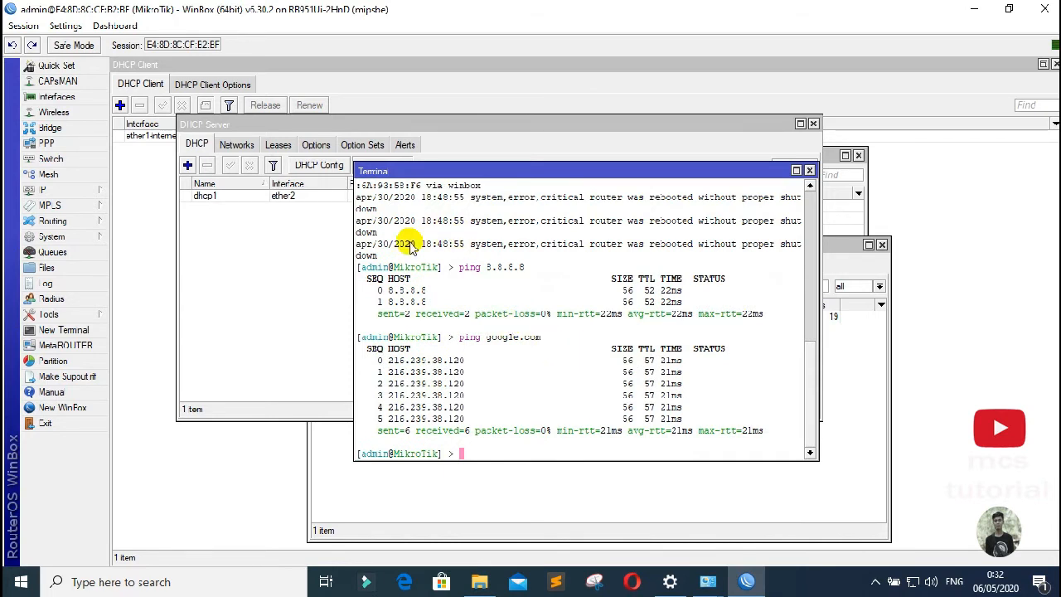
left_click(71, 193)
Step: Remove the ether5, ether4 and ether3-hotspot ports from the bridge
left_click(71, 192)
left_click(71, 193)
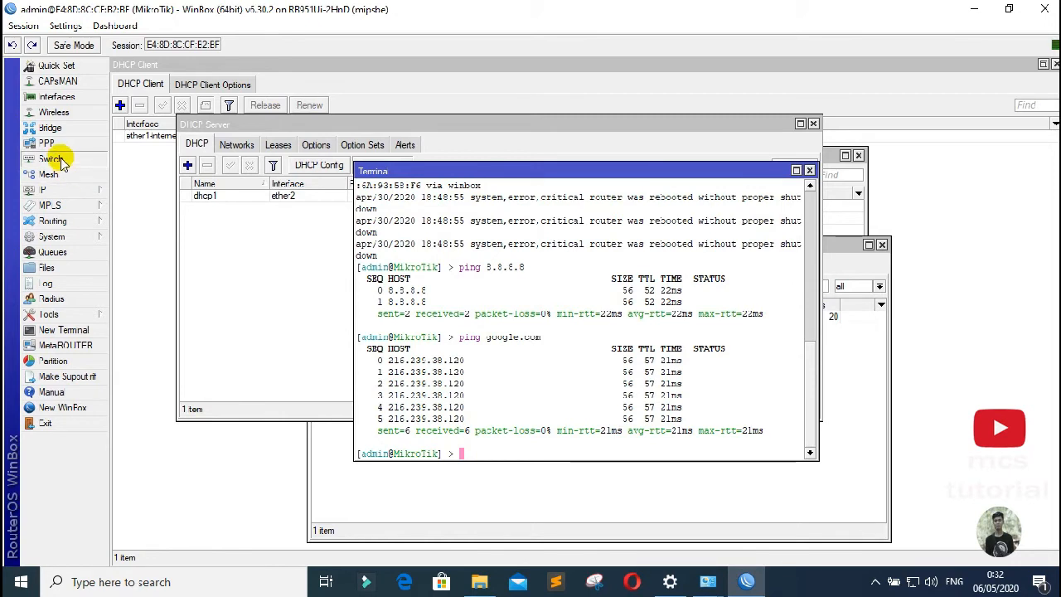
left_click(51, 130)
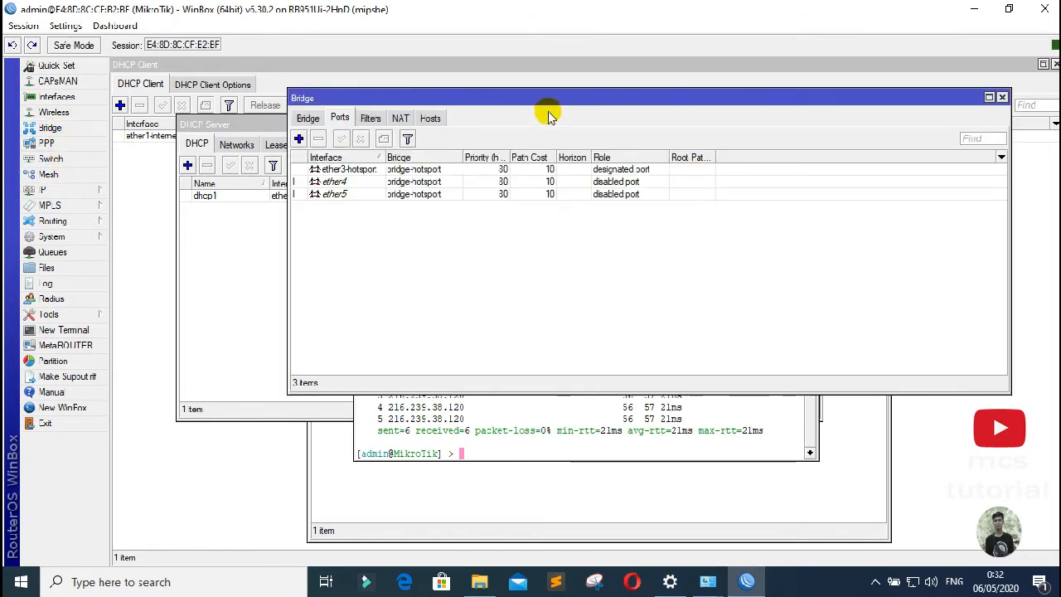
left_click_drag(535, 106, 530, 106)
left_click(425, 193)
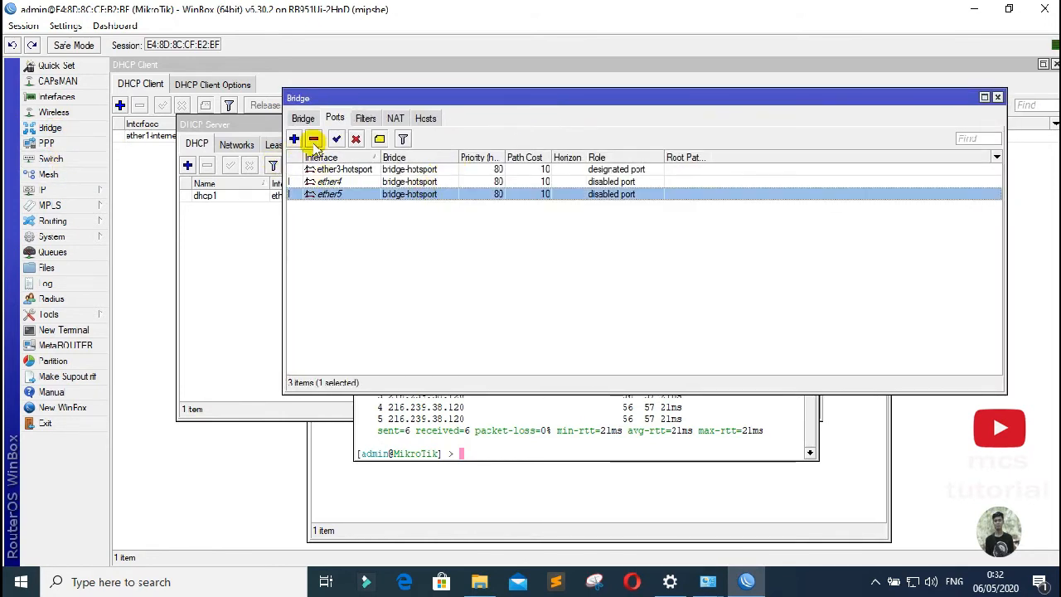
left_click(313, 138)
left_click(327, 180)
left_click(313, 139)
left_click(321, 169)
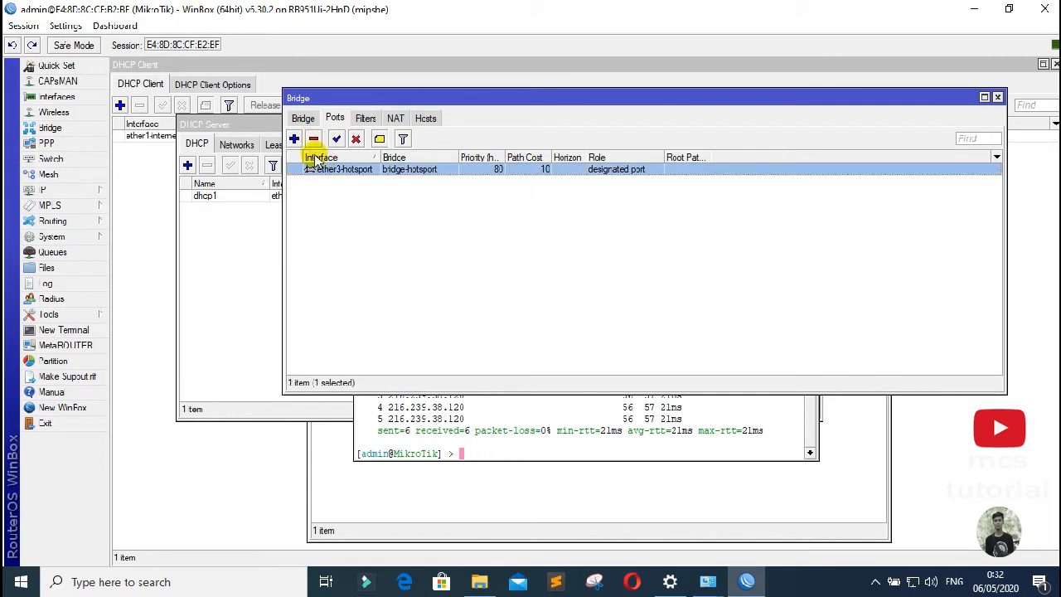
left_click(317, 138)
Step: Delete the bridge-hotspot bridge from the Bridge list
left_click(304, 118)
left_click(323, 170)
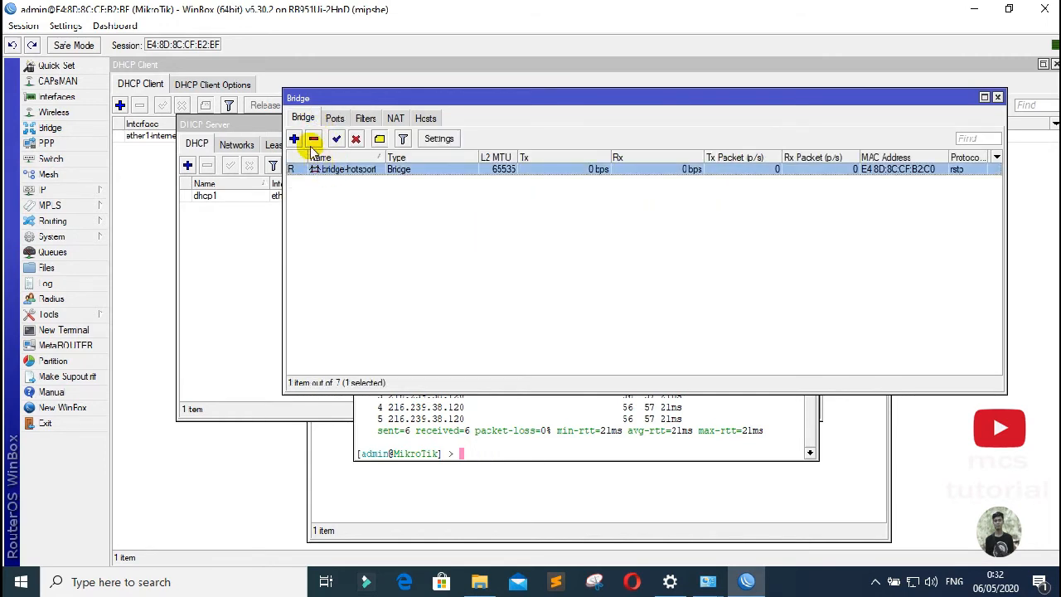
left_click(313, 139)
left_click_drag(442, 100, 423, 103)
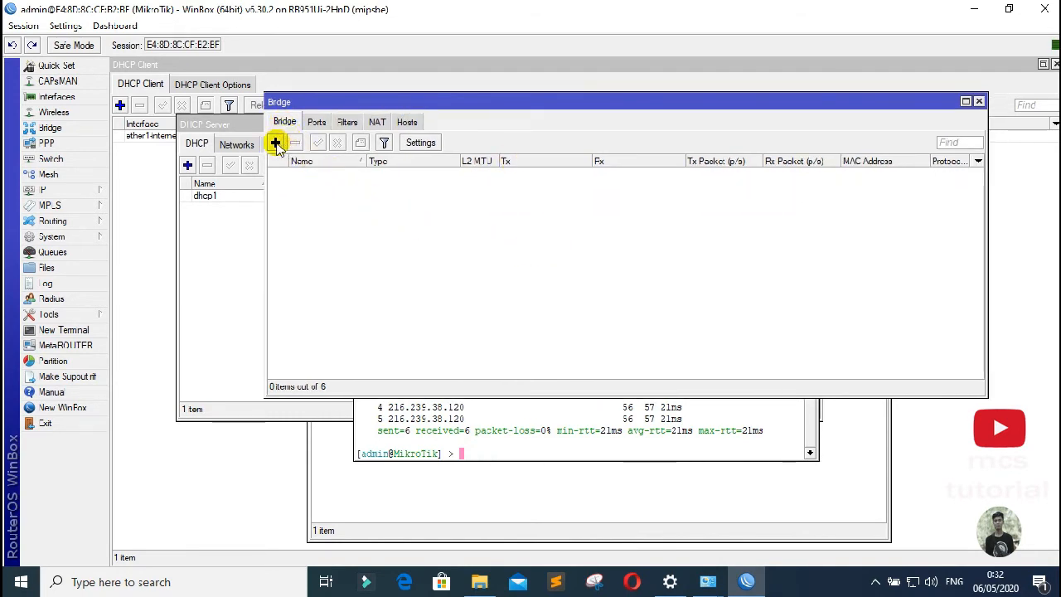
Step: Add a bridge named bridge1-hotspot and save it
left_click(275, 143)
left_click(559, 210)
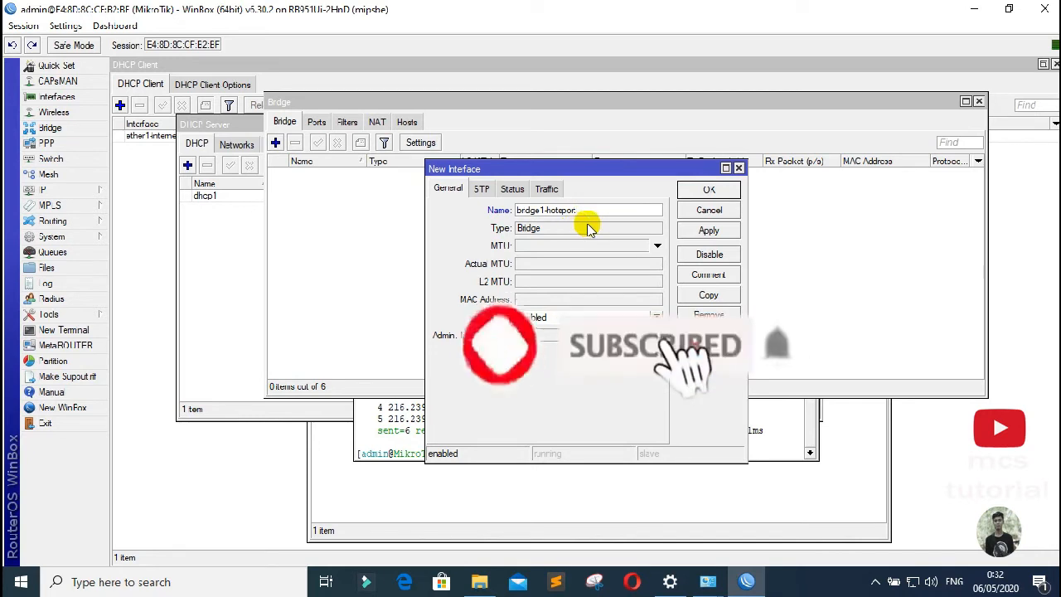
left_click(709, 231)
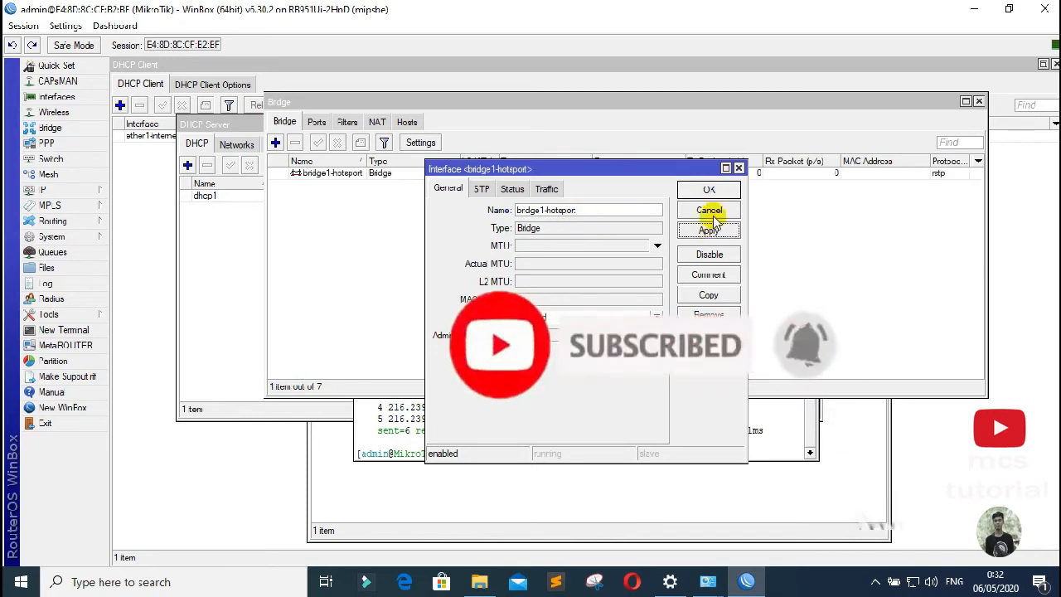
left_click(710, 192)
left_click_drag(521, 100, 556, 119)
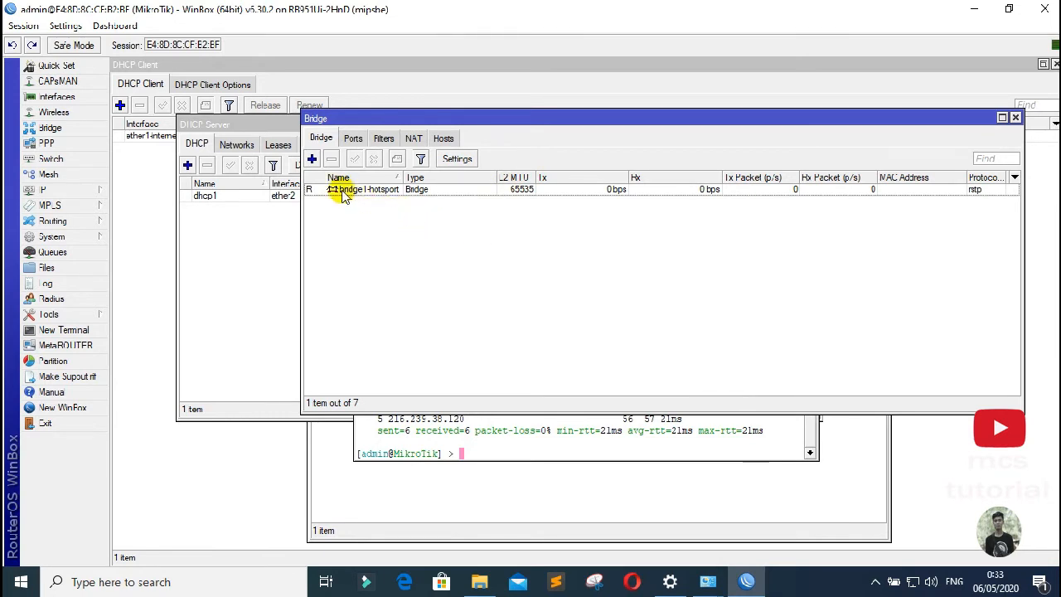
Step: Add ether3-hotspot as a port of bridge1-hotspot
left_click(353, 139)
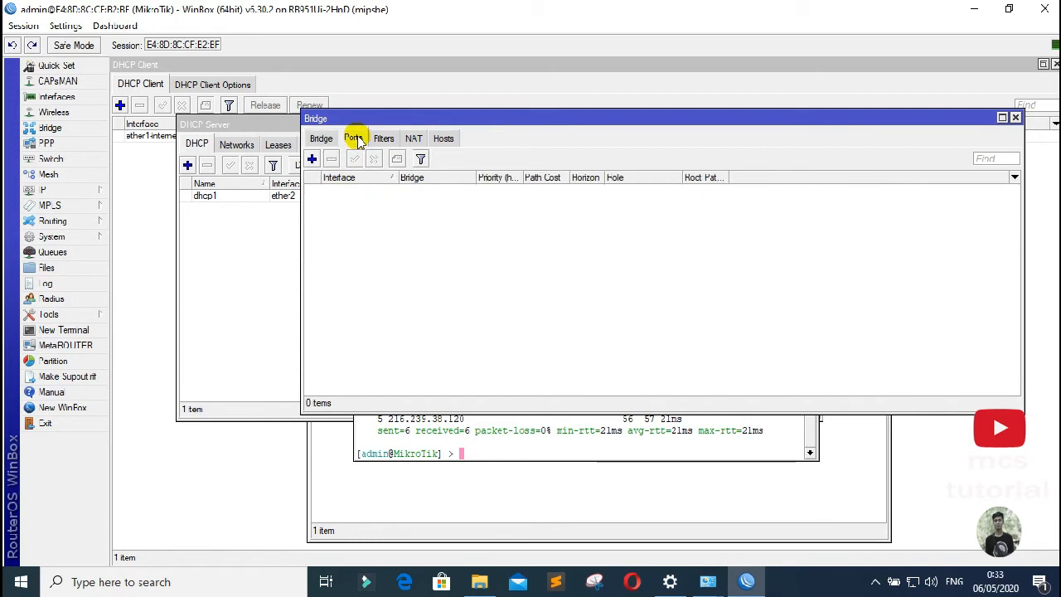
left_click(311, 159)
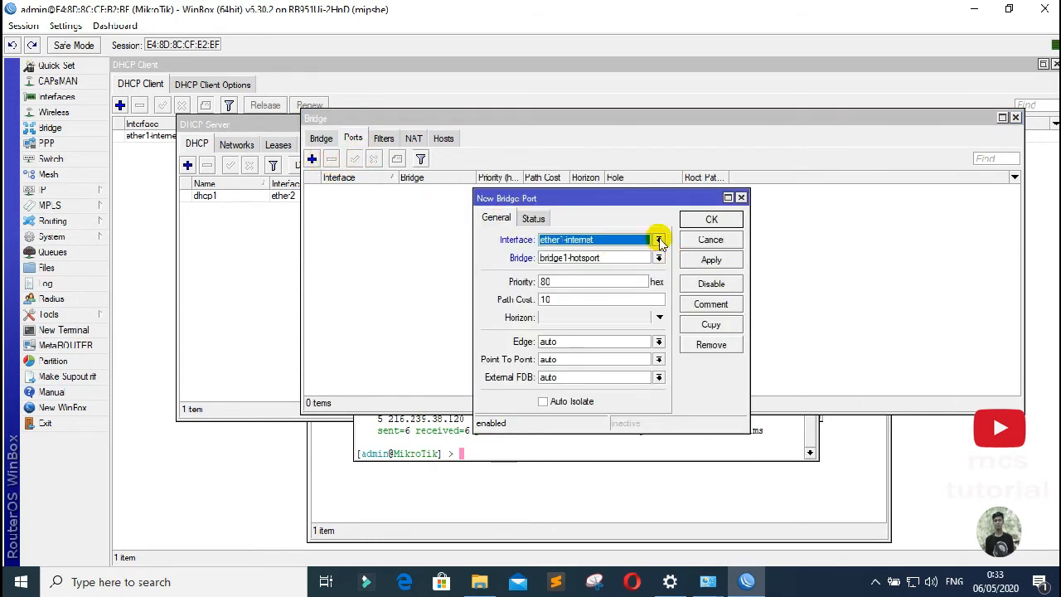
left_click(659, 240)
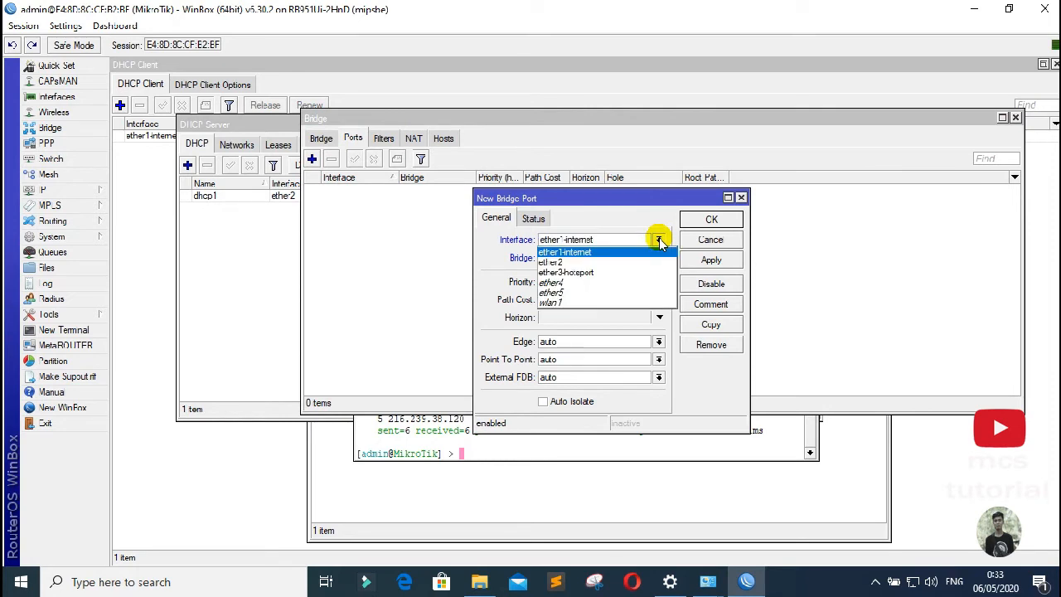
left_click(588, 280)
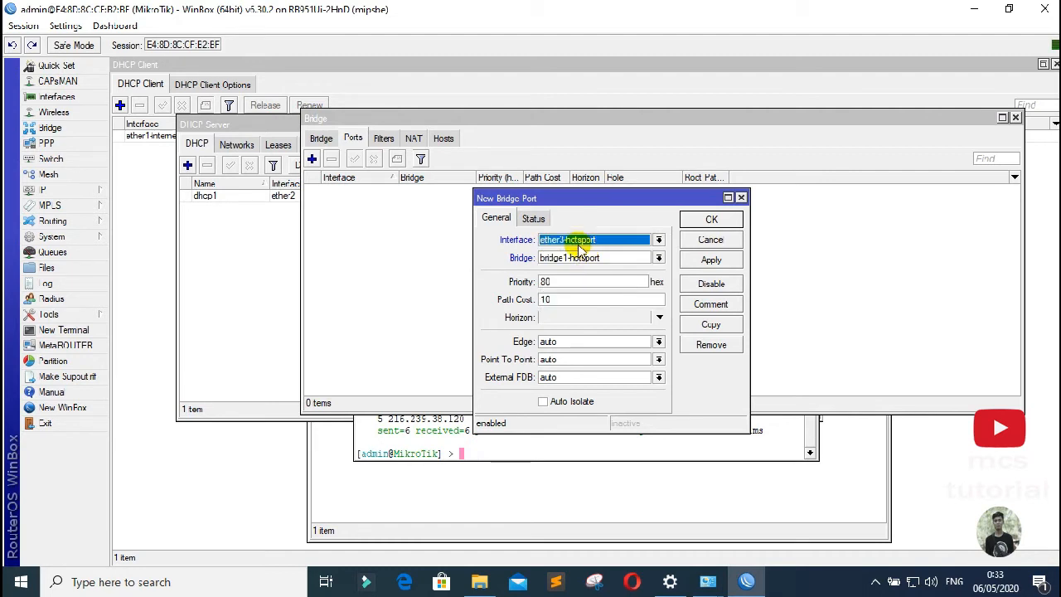
left_click(710, 262)
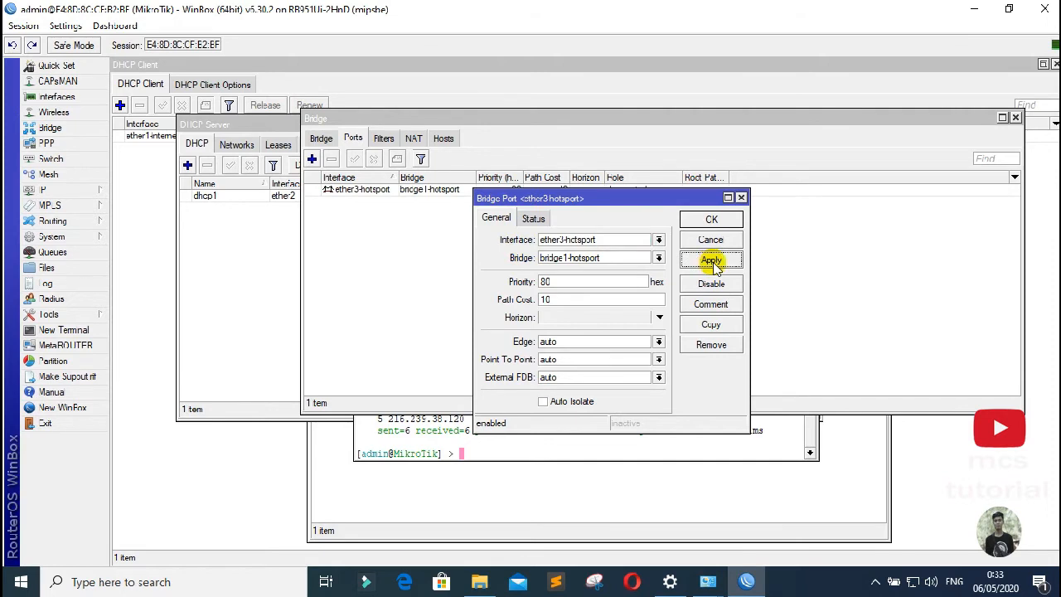
Step: Add ether4 as a bridge1-hotspot port, copied from the ether3-hotspot port
left_click(712, 324)
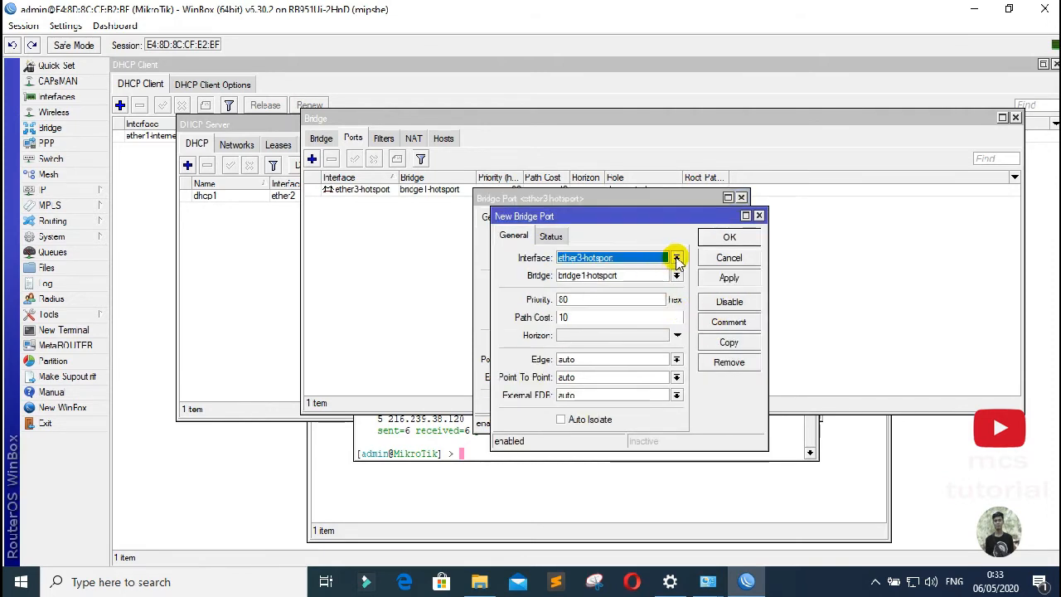
left_click(677, 257)
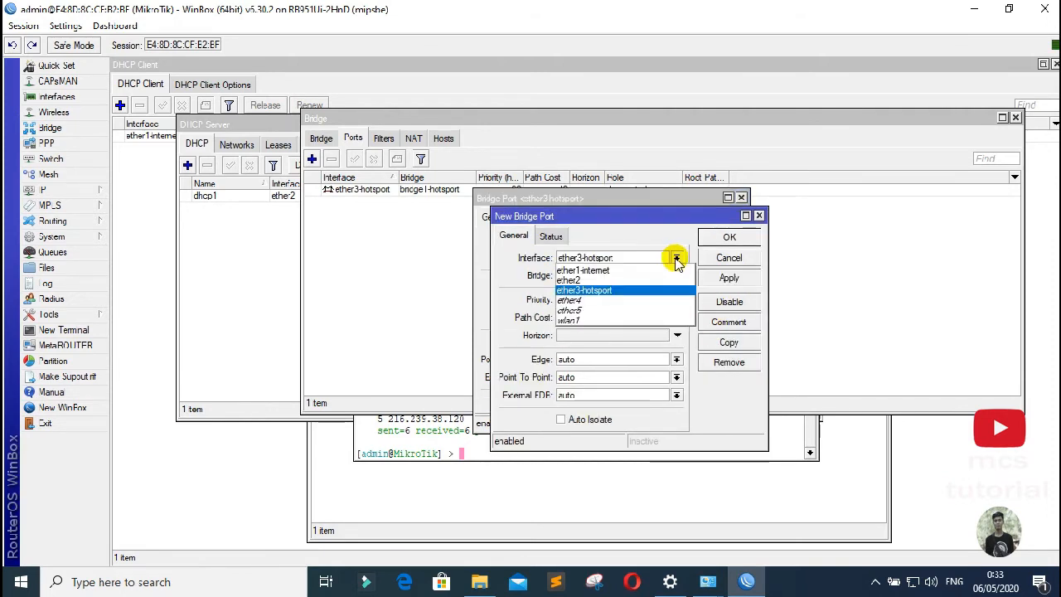
left_click(608, 307)
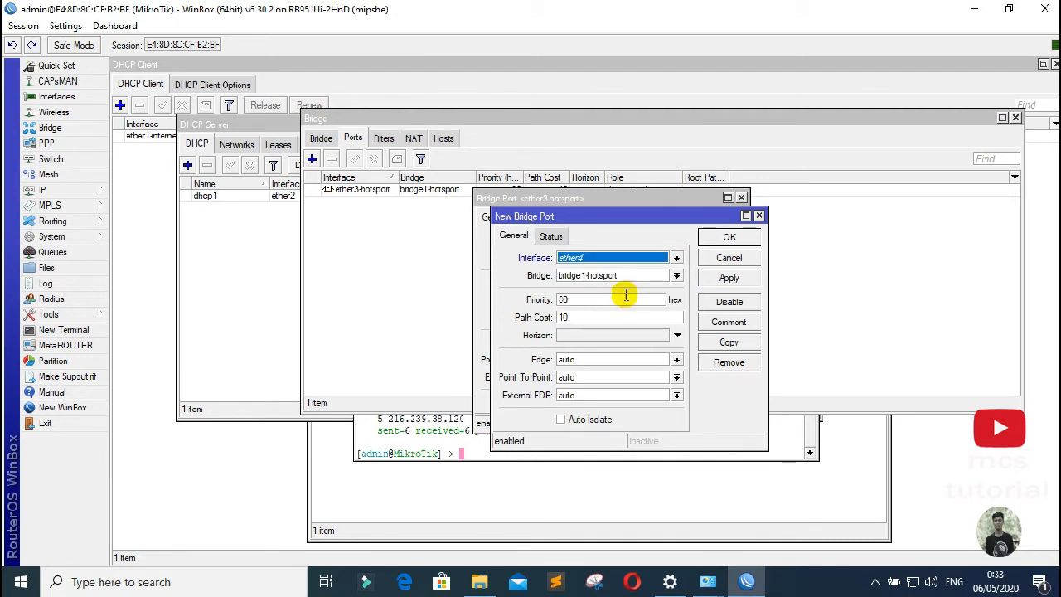
left_click(729, 280)
Step: Add ether5 as a bridge1-hotspot port and close all three port dialogs
left_click(729, 342)
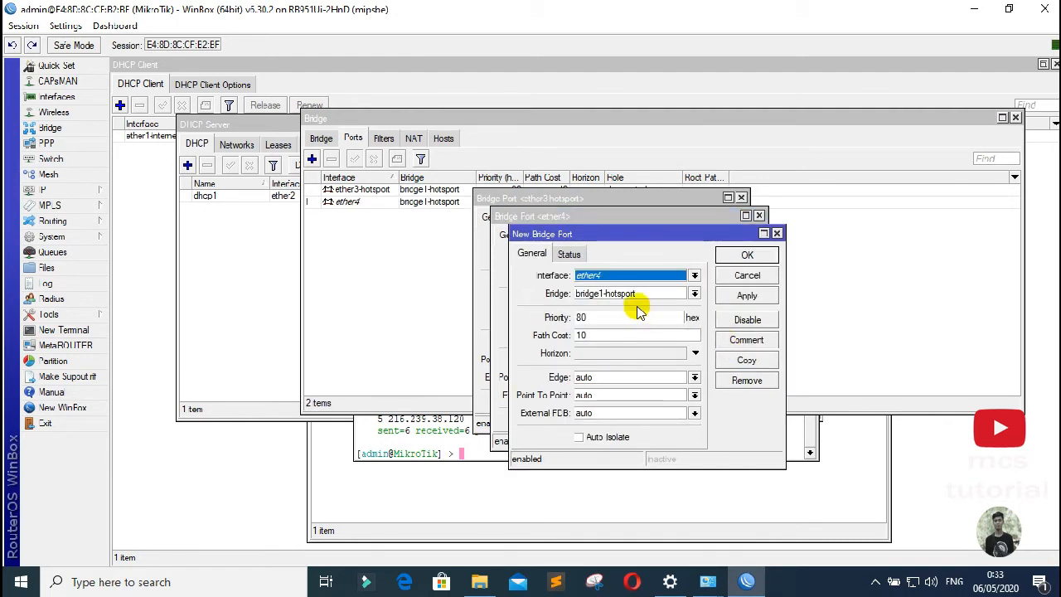
left_click(694, 276)
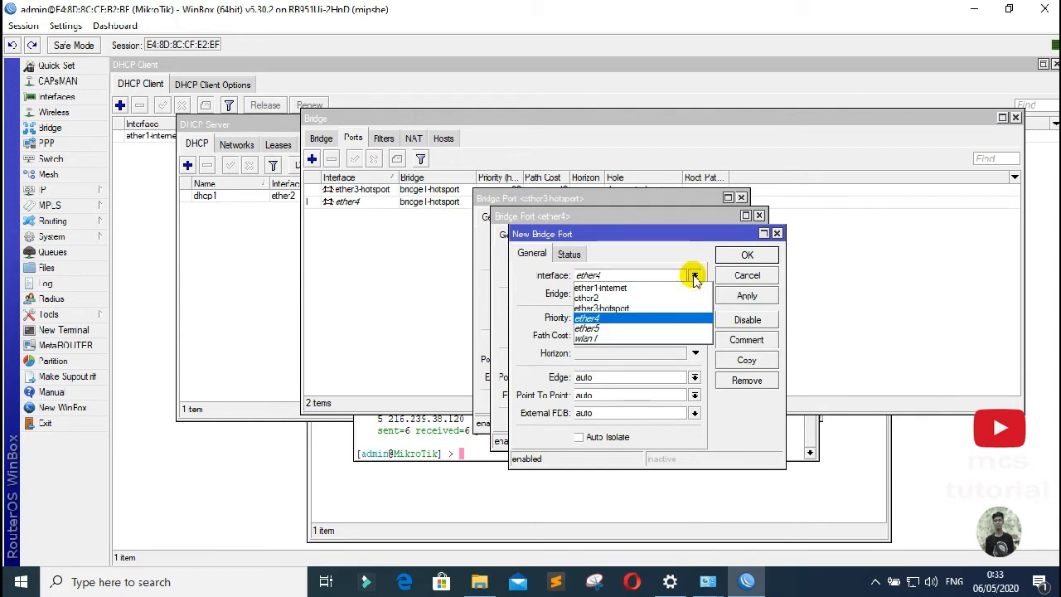
left_click(614, 330)
left_click(747, 296)
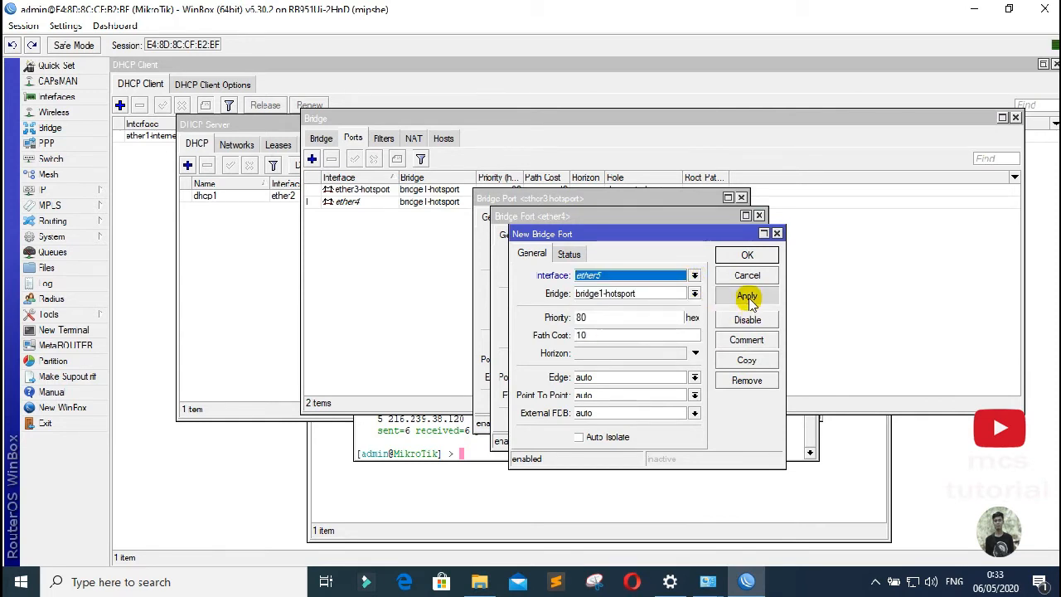
left_click(747, 256)
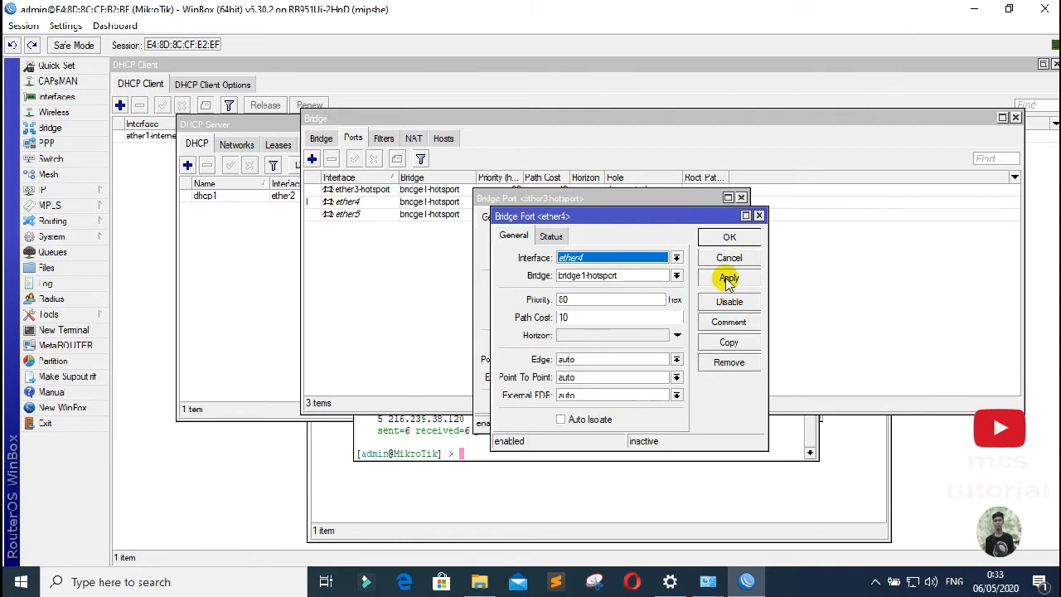
left_click(729, 239)
left_click(710, 220)
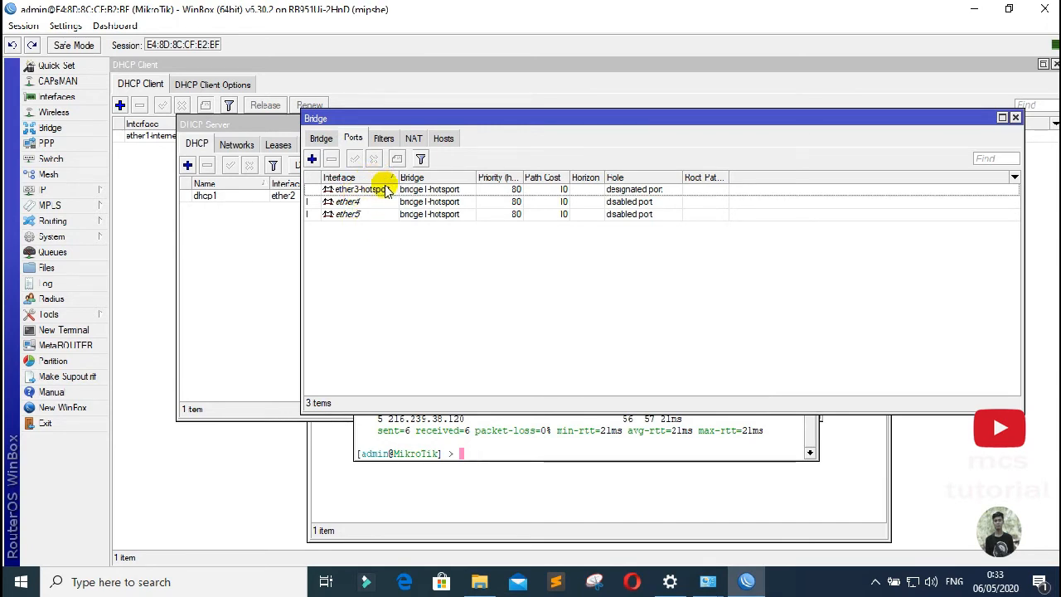
Step: Open the IP > Hotspot servers window and move it into view
left_click(64, 195)
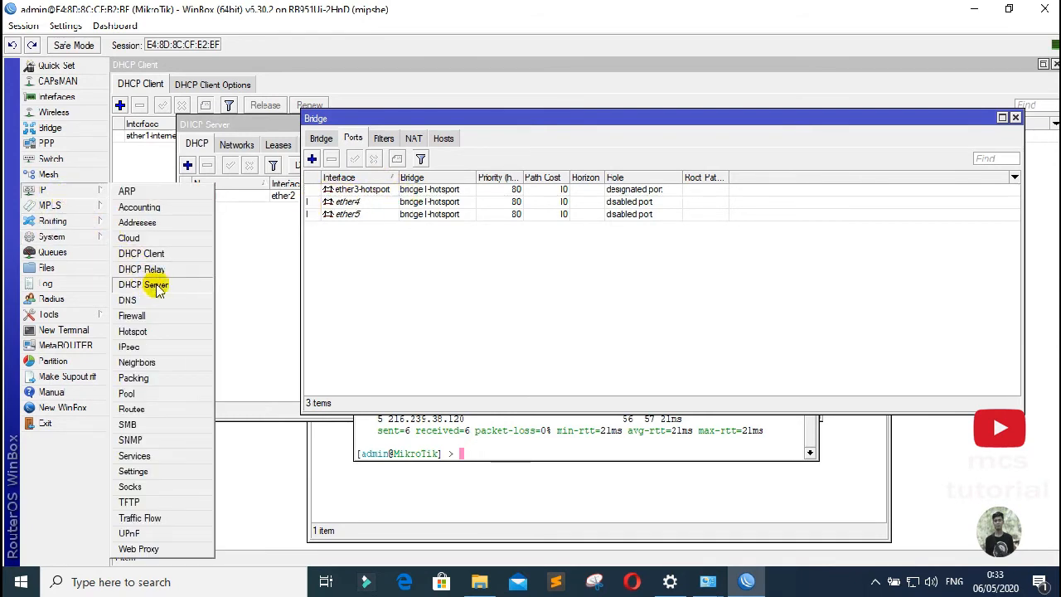
left_click(146, 331)
left_click_drag(298, 178, 423, 146)
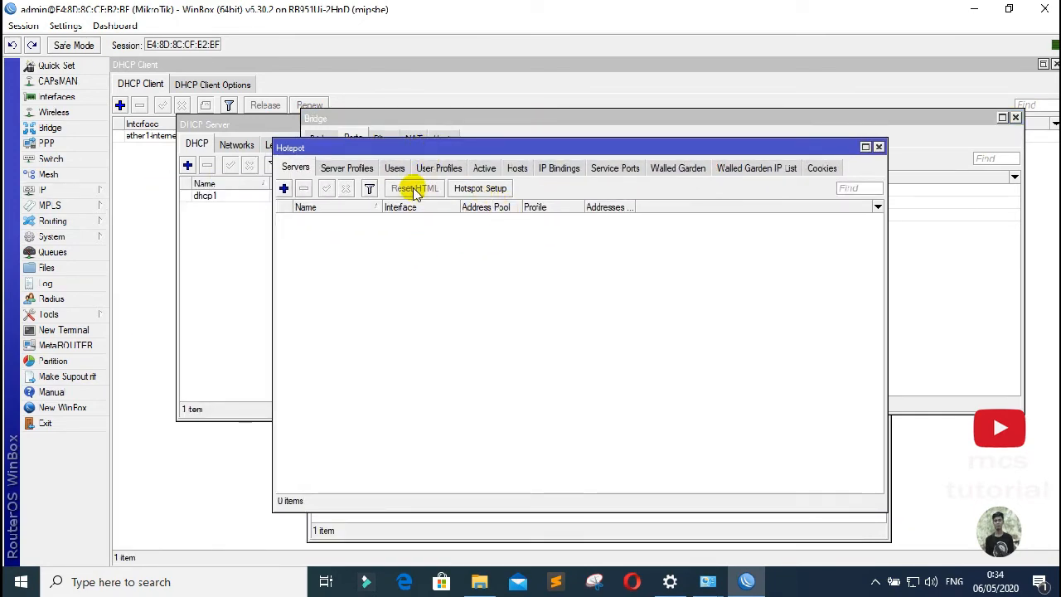
Step: Start Hotspot Setup on ether3-hotspot, then bring up the Interface List
left_click(474, 189)
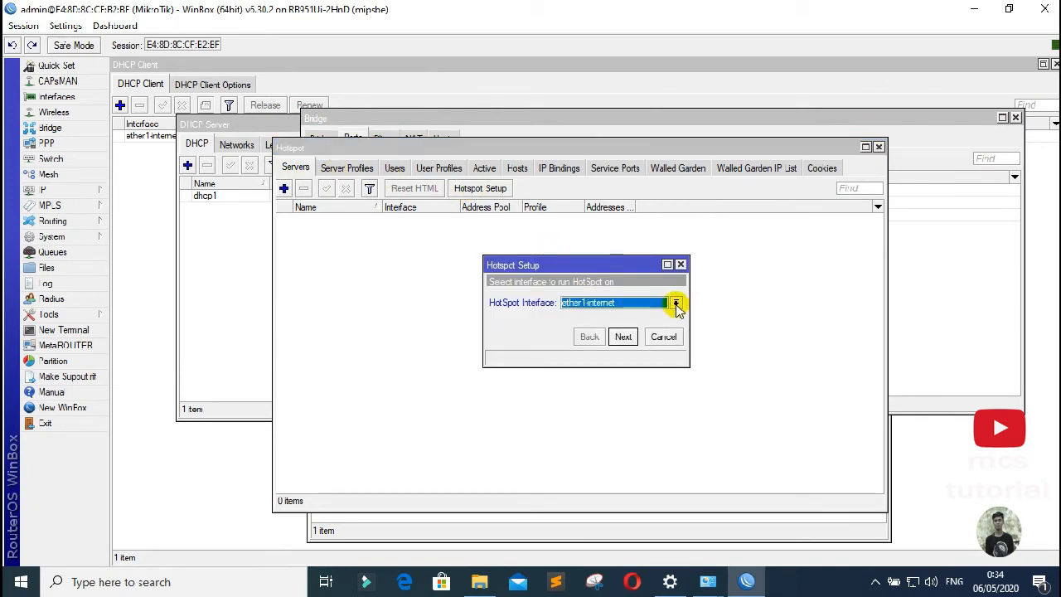
left_click(676, 303)
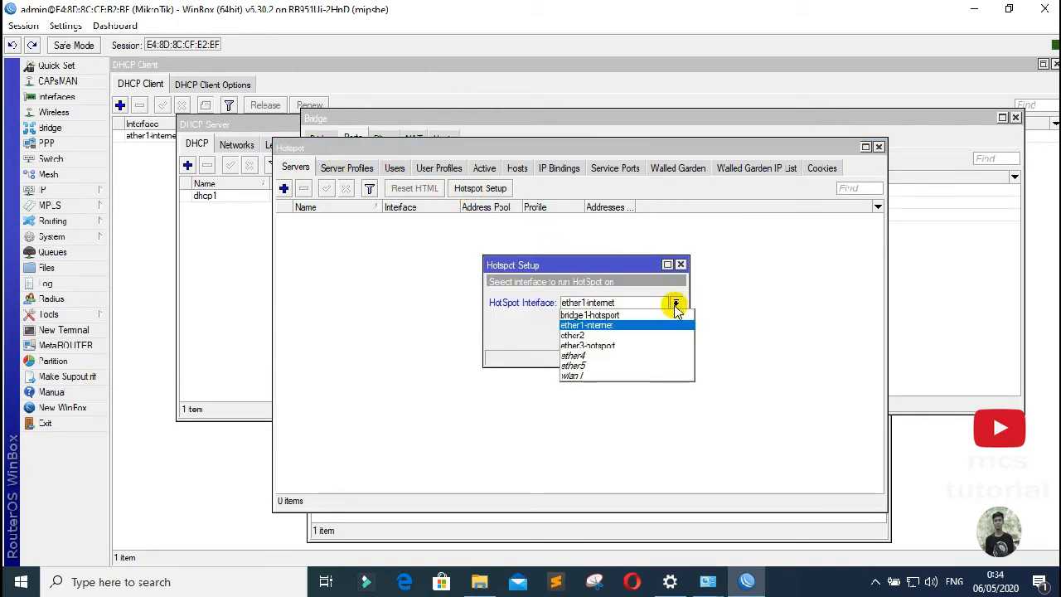
left_click(617, 347)
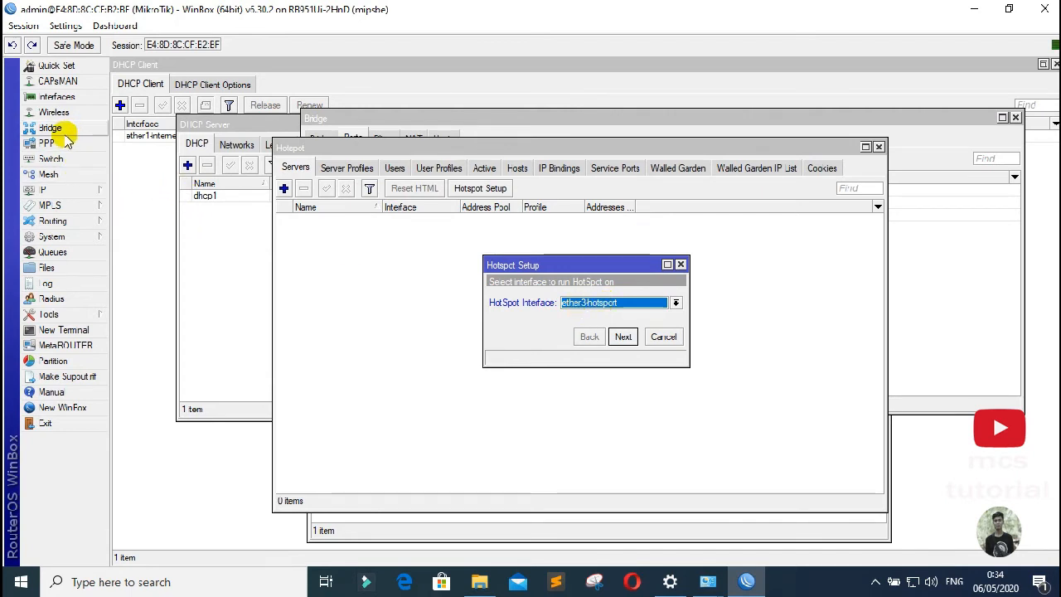
left_click(55, 97)
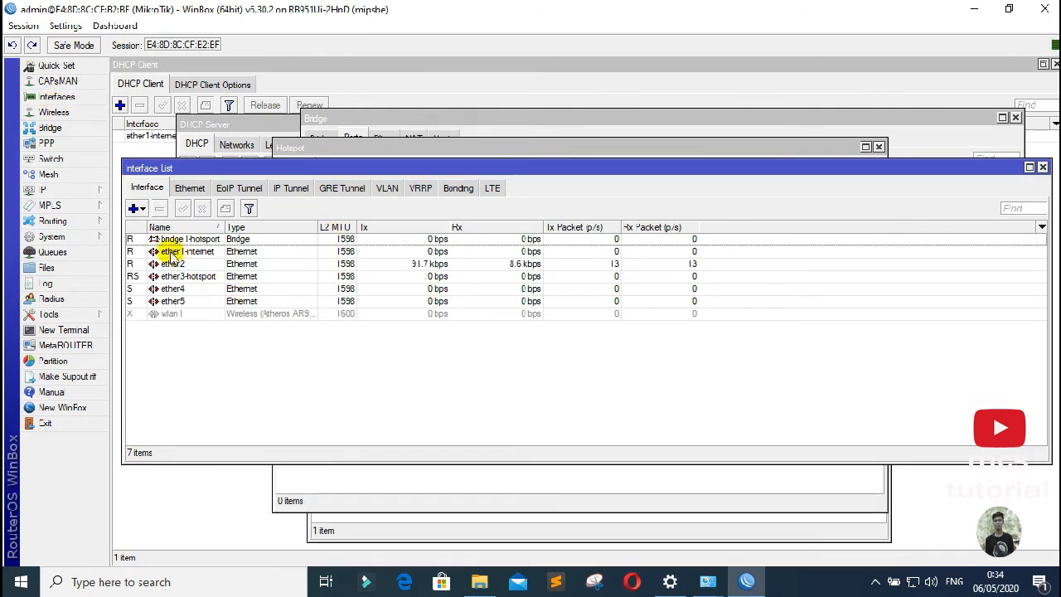
Step: Check the Name field in ether1-internet's settings, then close that dialog and the Interface List
double_click(173, 253)
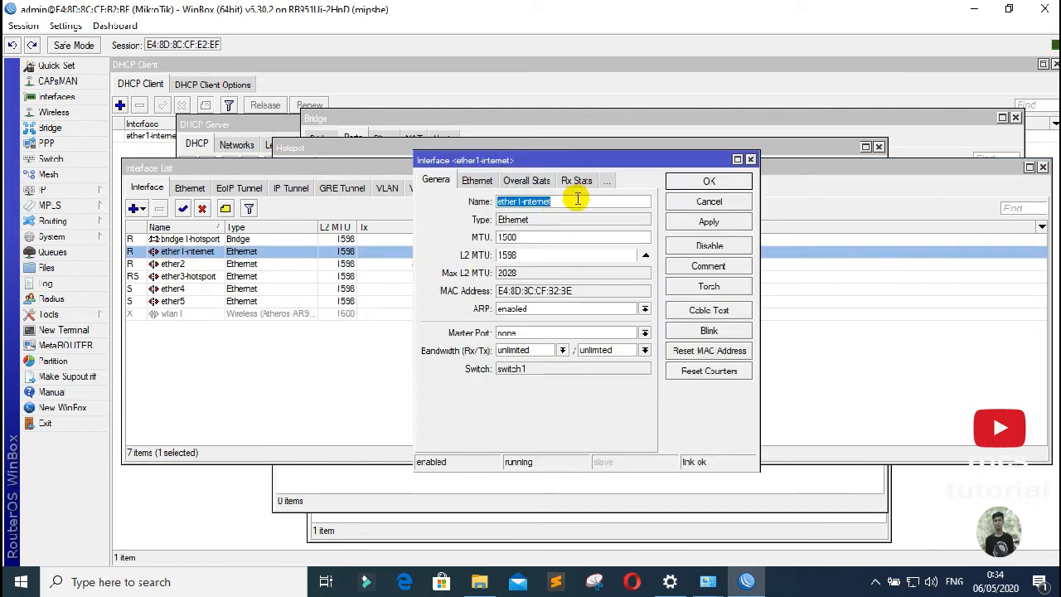
left_click(509, 203)
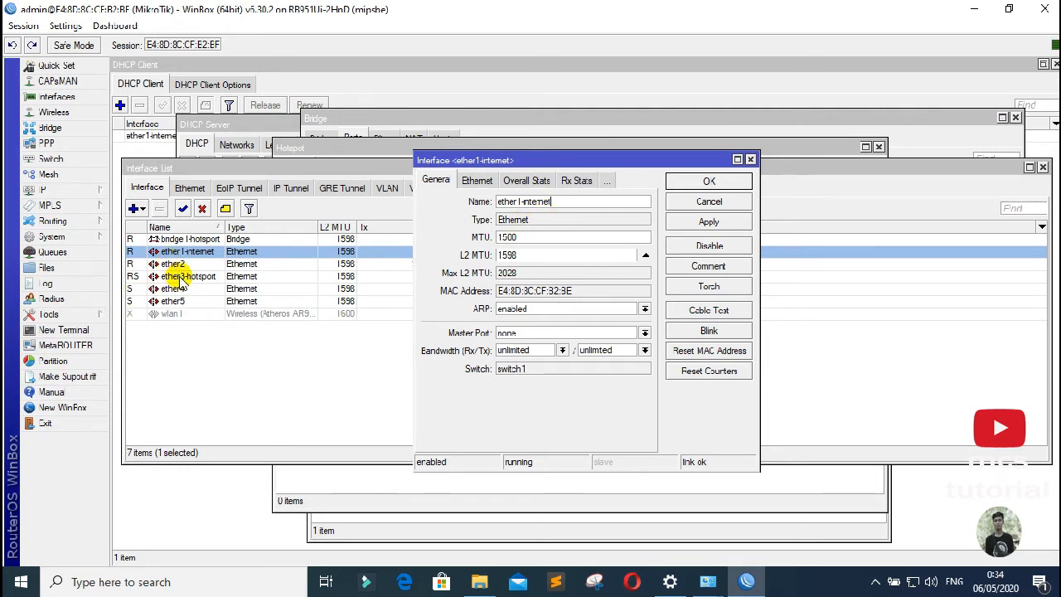
left_click(750, 160)
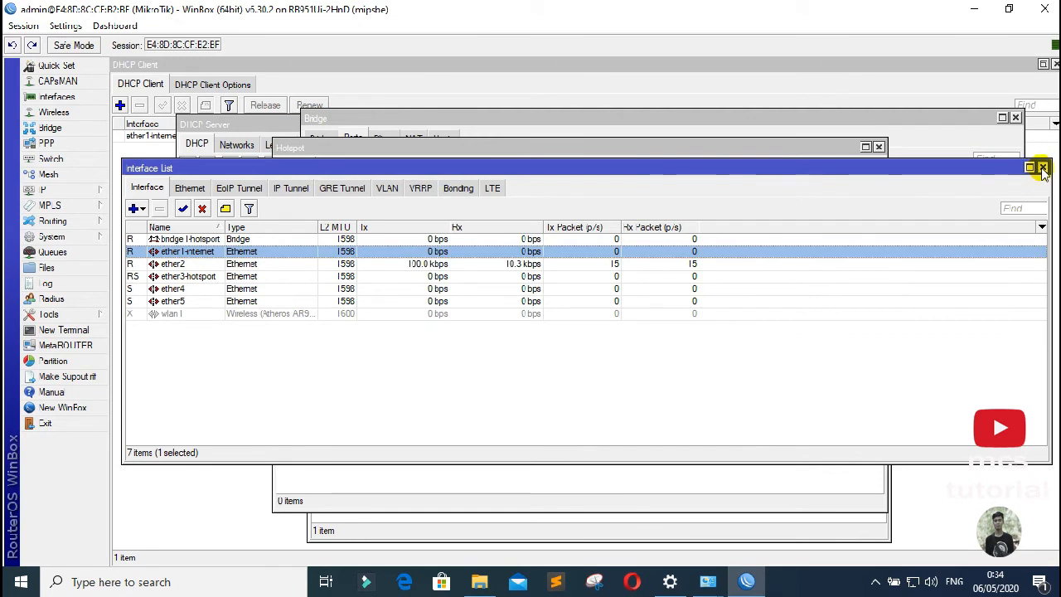
left_click(1043, 169)
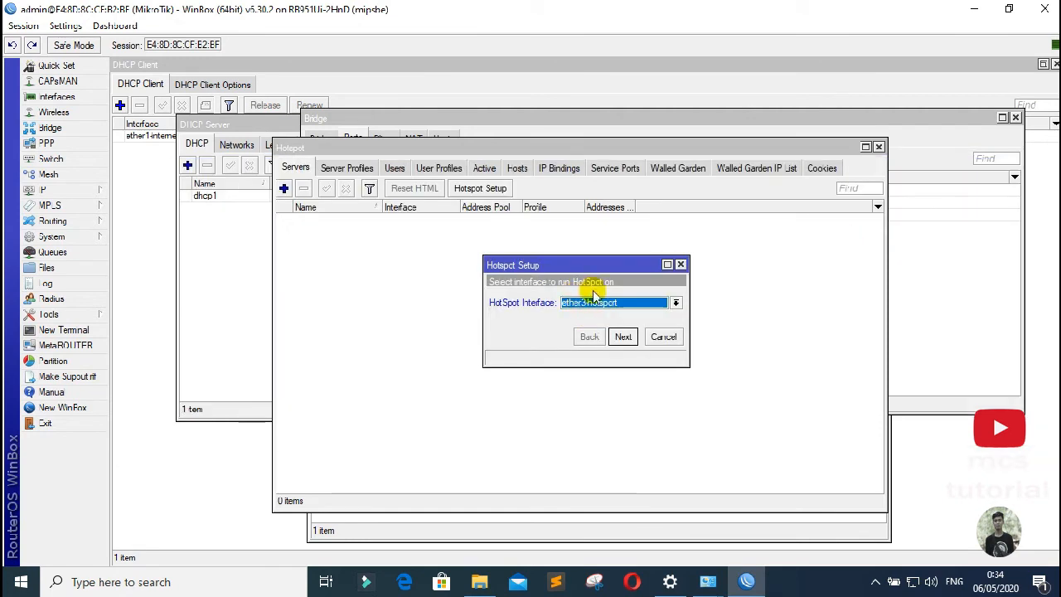
Step: Step through the setup, switch the hotspot interface to bridge1-hotspot, then cancel the wizard
left_click(623, 338)
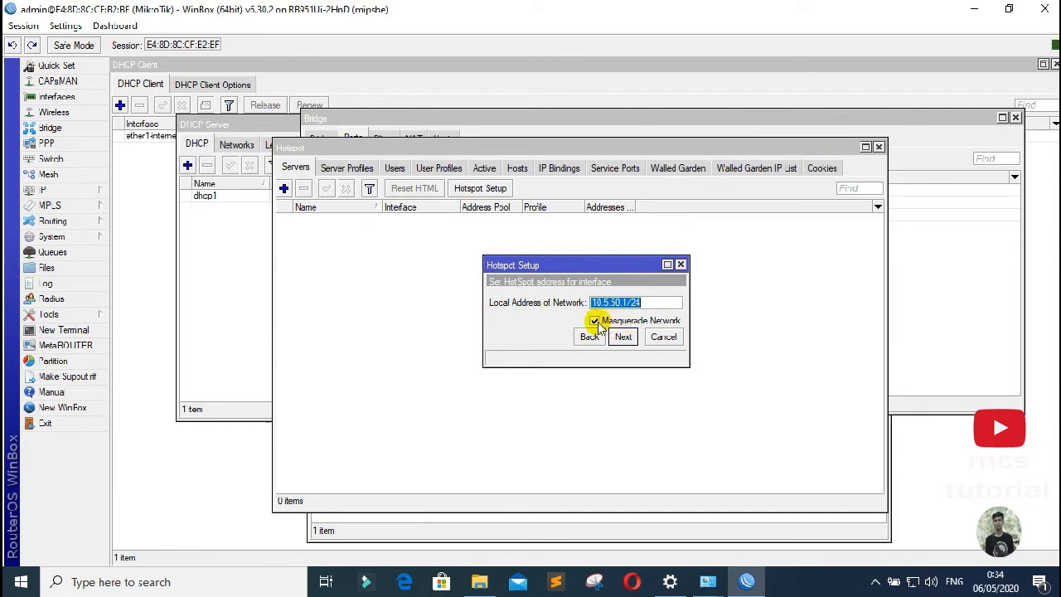
left_click(595, 321)
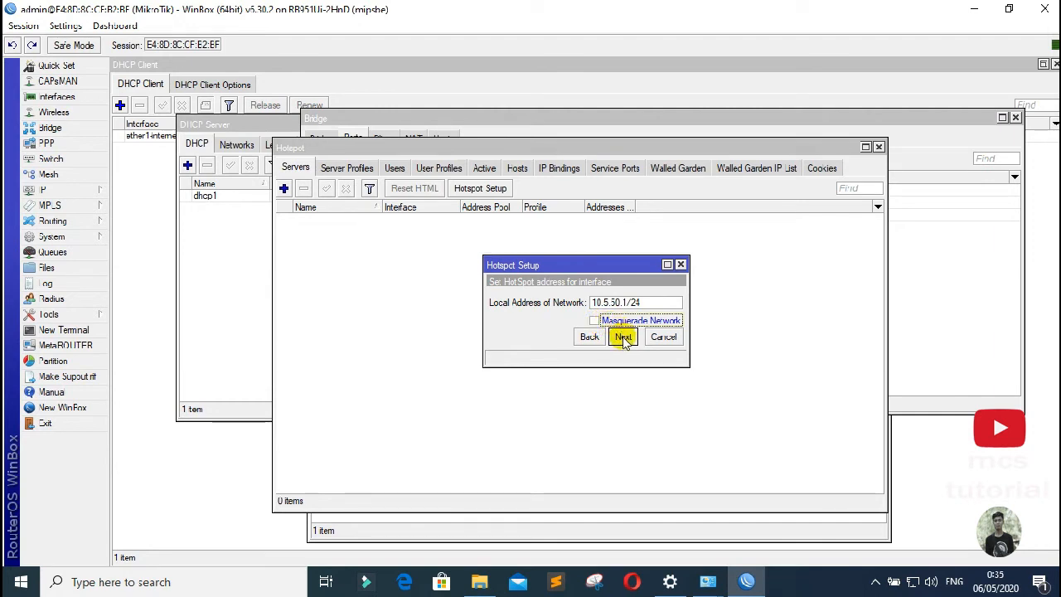
left_click(622, 336)
left_click(651, 303)
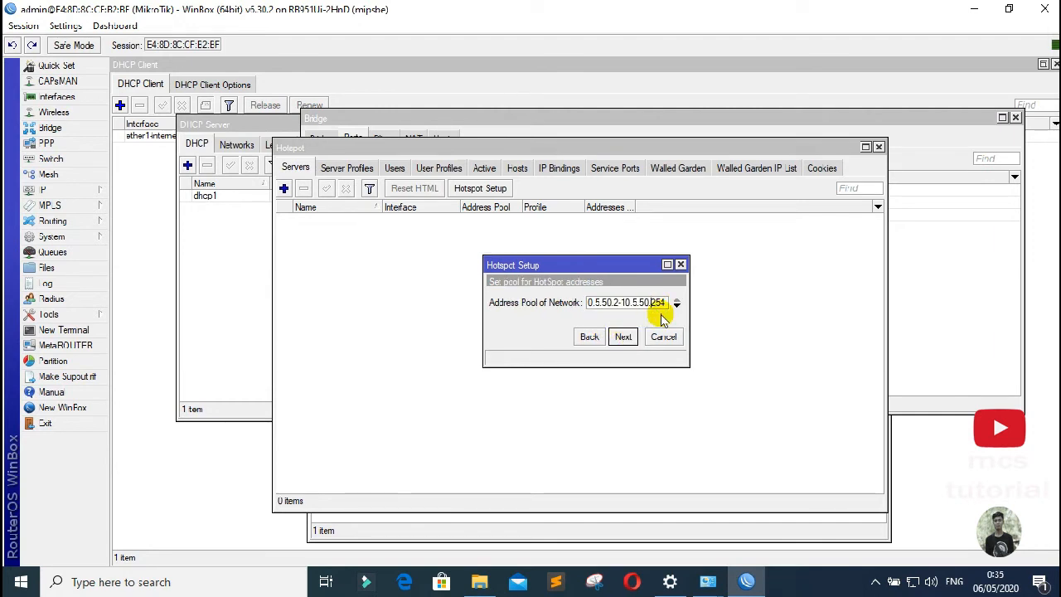
left_click(594, 339)
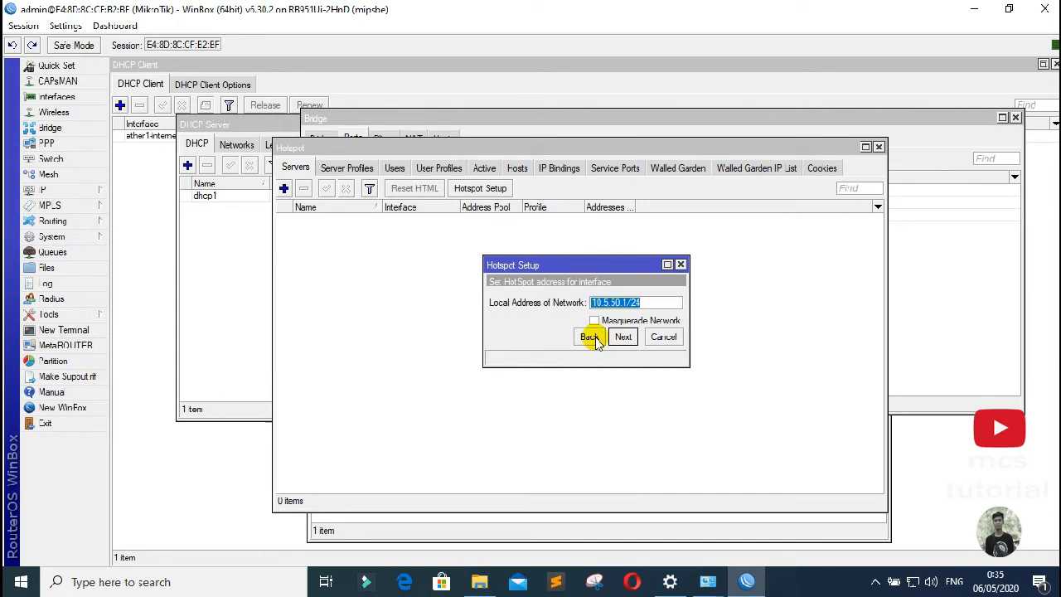
left_click(593, 339)
left_click(676, 303)
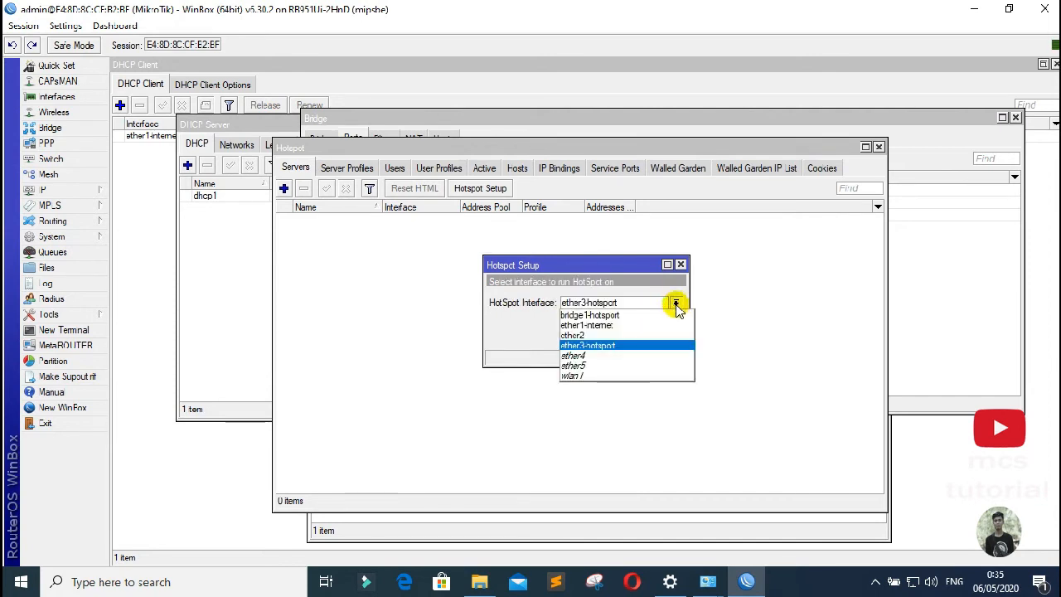
left_click(664, 316)
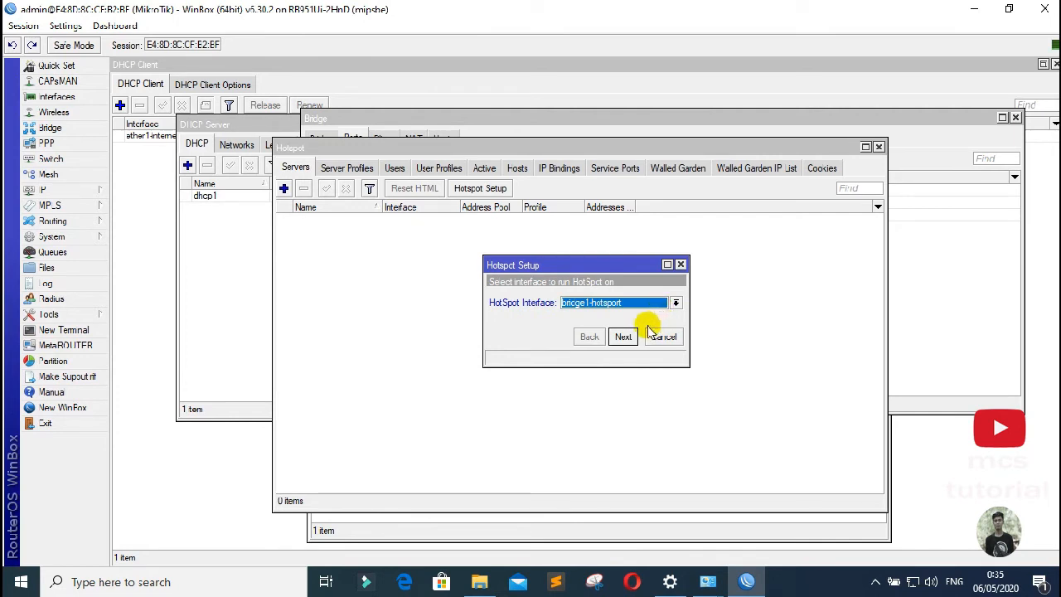
left_click(623, 338)
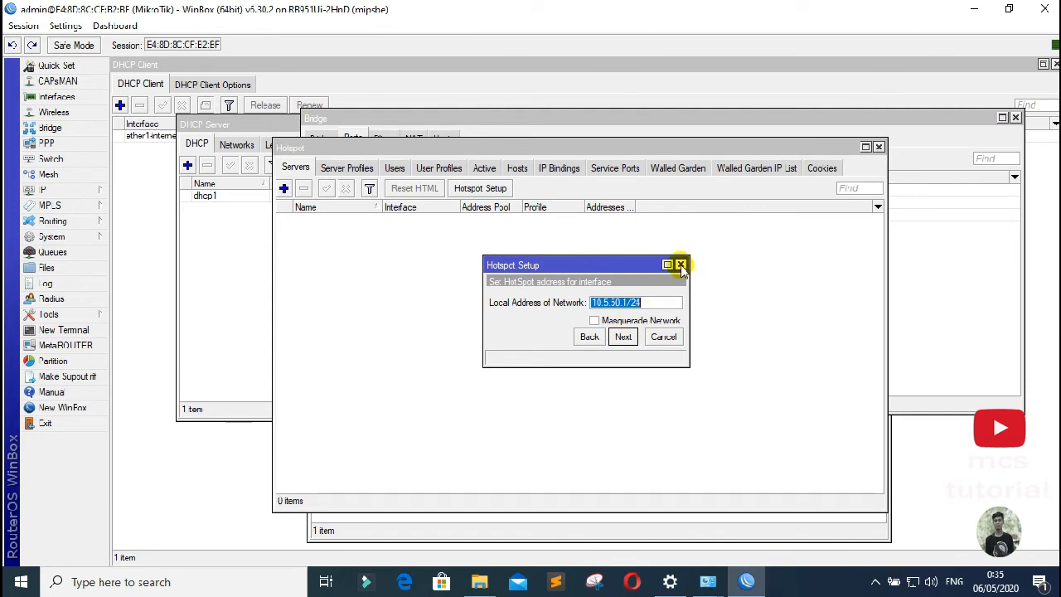
left_click(680, 266)
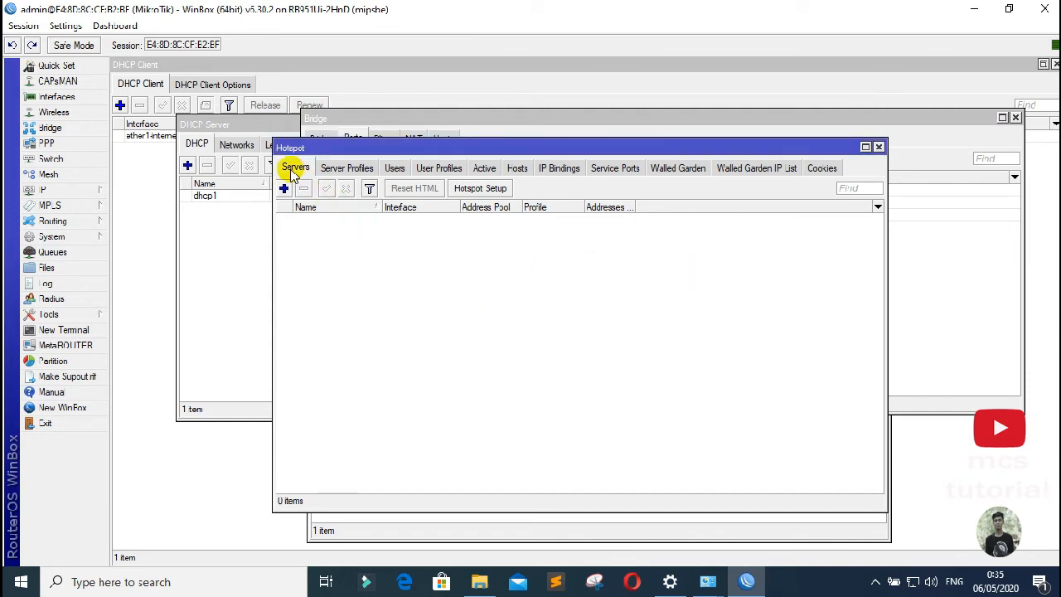
Step: Restart Hotspot Setup on bridge1-hotspot with masquerading and local address 10.5.50.1/24
left_click(483, 189)
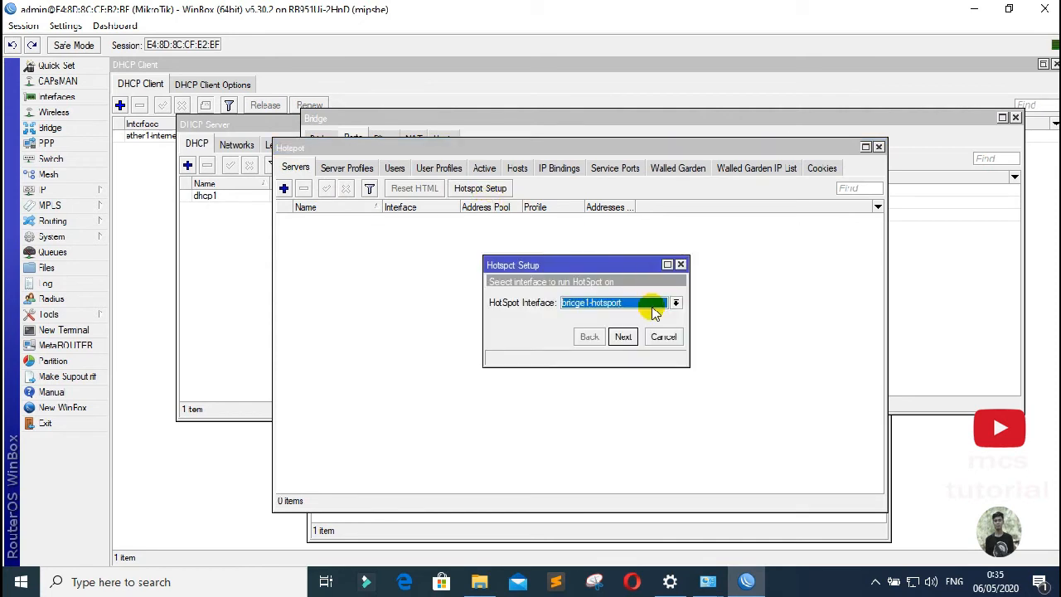
left_click(598, 305)
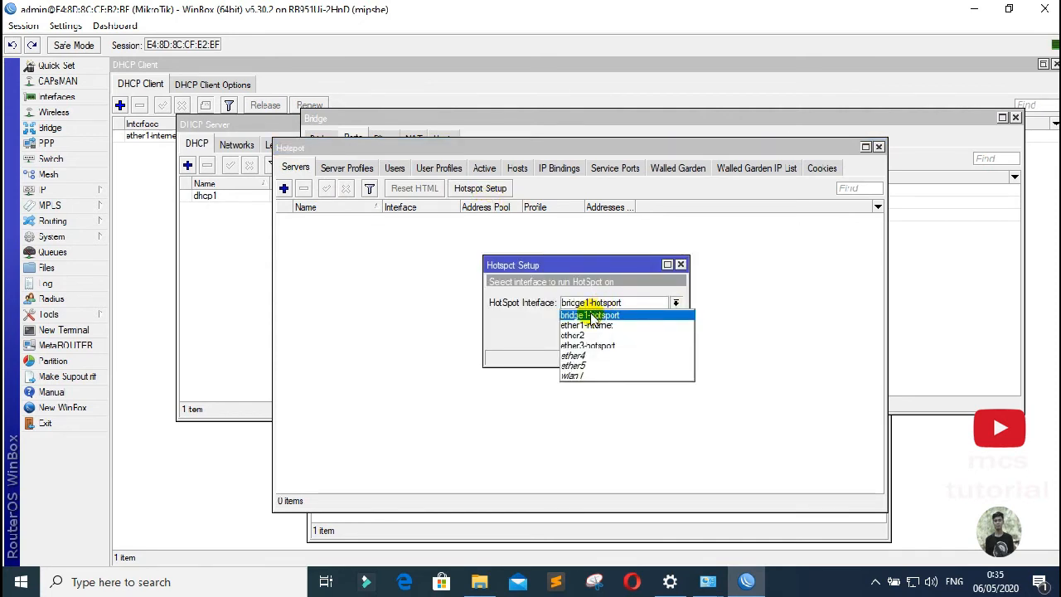
left_click(592, 316)
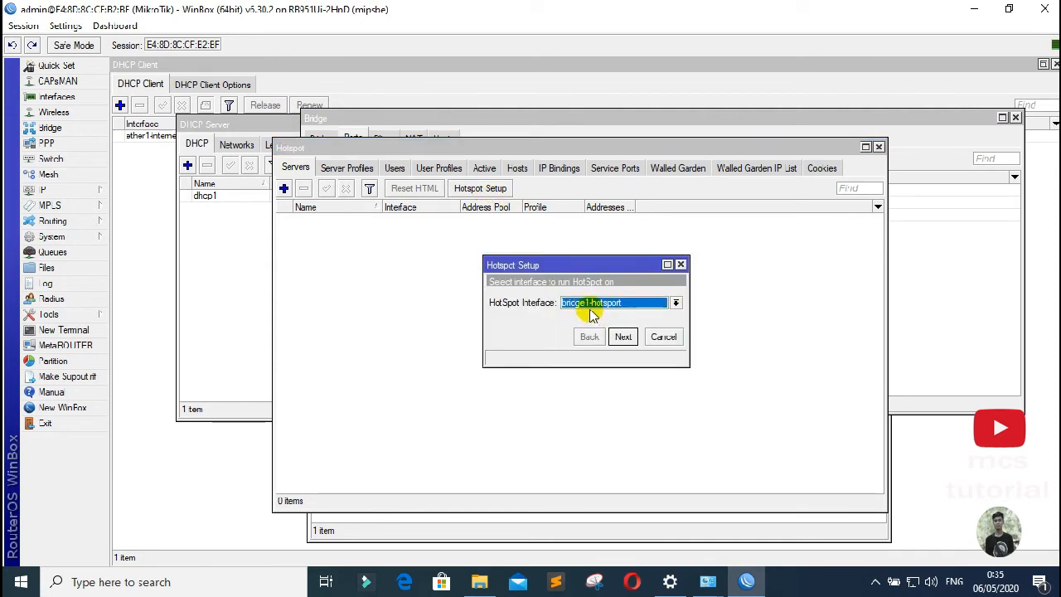
left_click(624, 336)
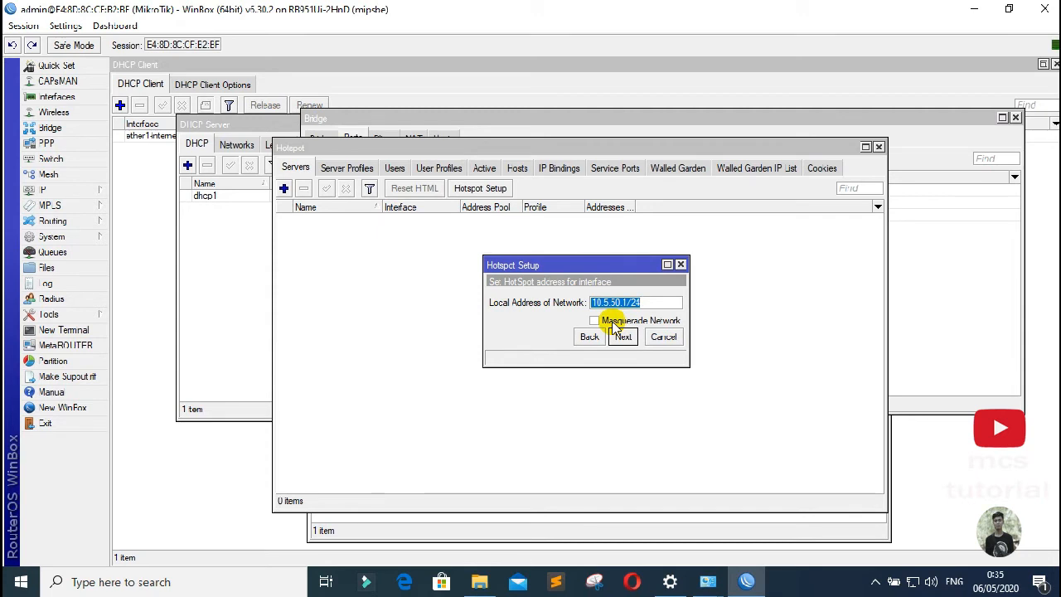
left_click(614, 324)
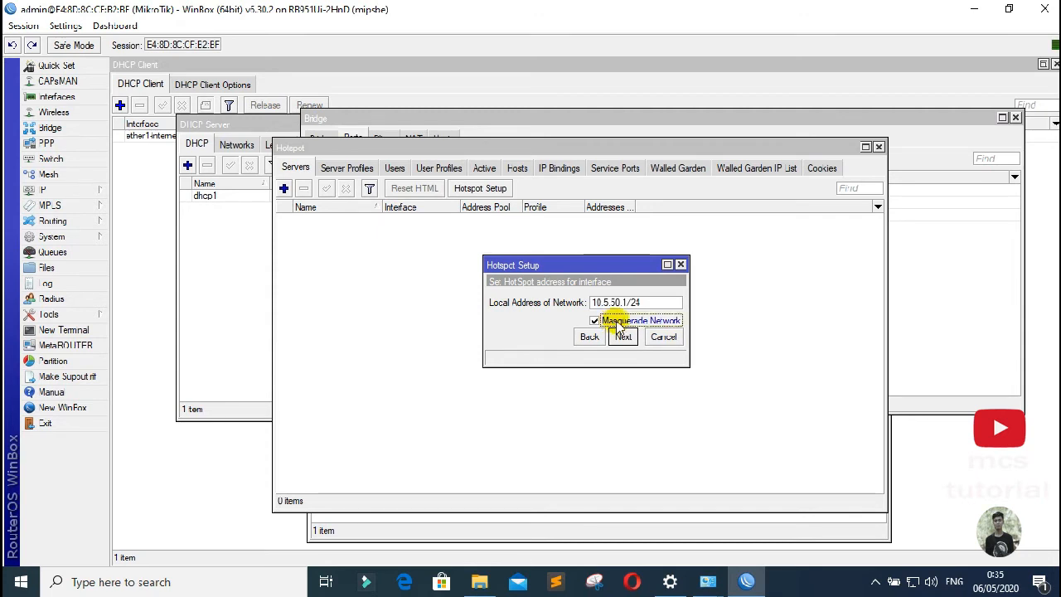
left_click(624, 338)
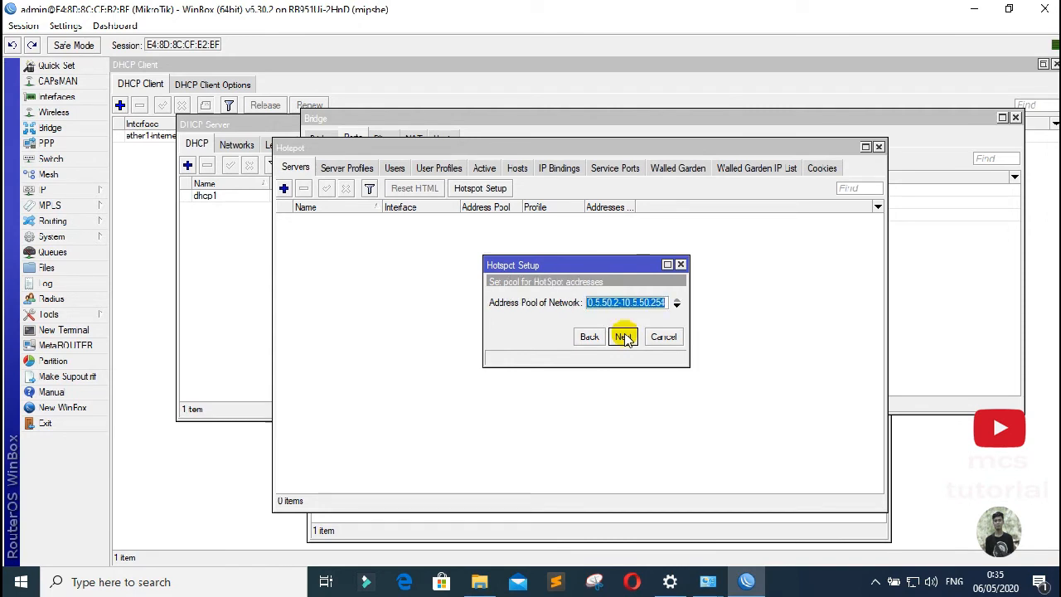
Step: Accept pool 10.5.50.2-10.5.50.254, no certificate, SMTP 0.0.0.0, DNS 8.8.8.8/8.8.4.4, and DNS name smk.sc
left_click(624, 337)
left_click(624, 338)
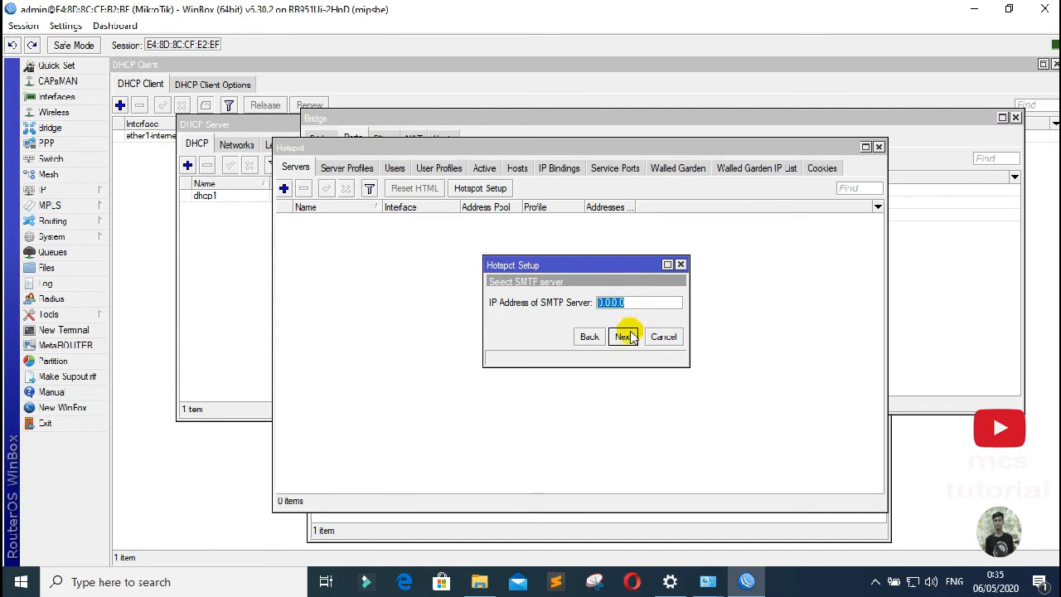
left_click(623, 337)
left_click(624, 337)
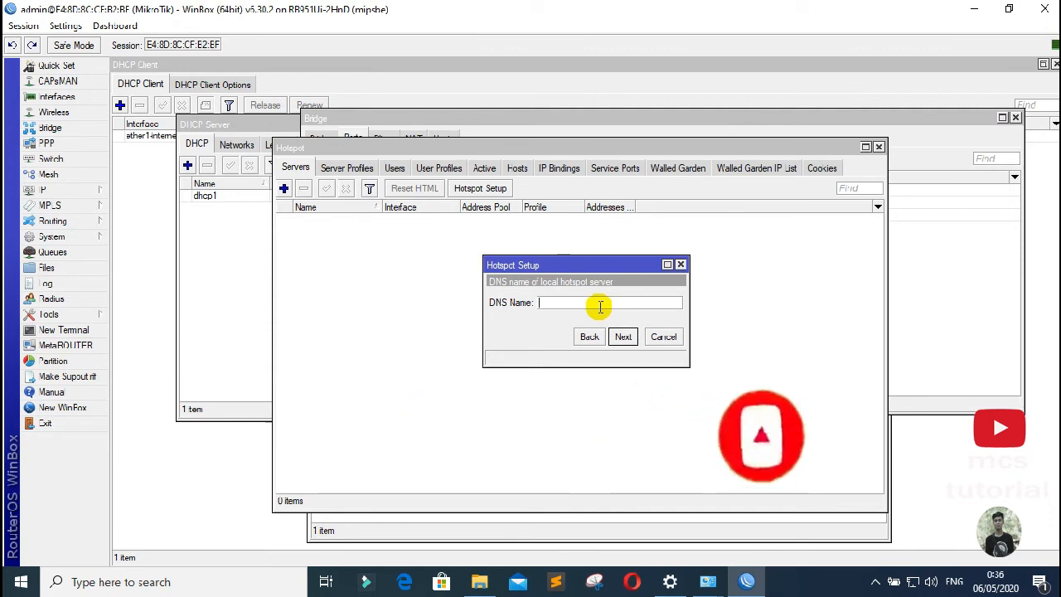
type("smk")
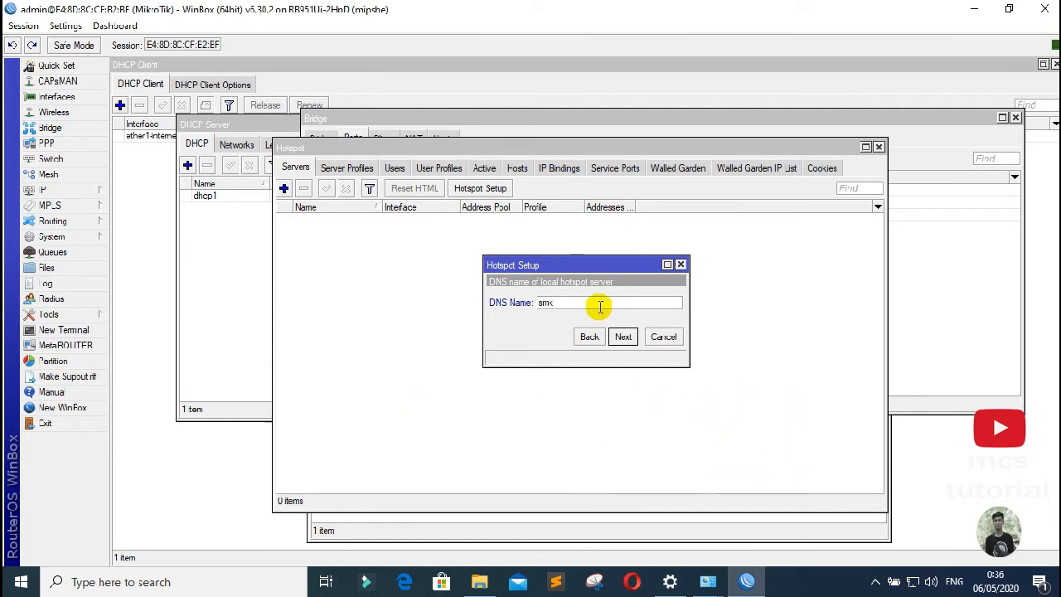
type(".sch.id")
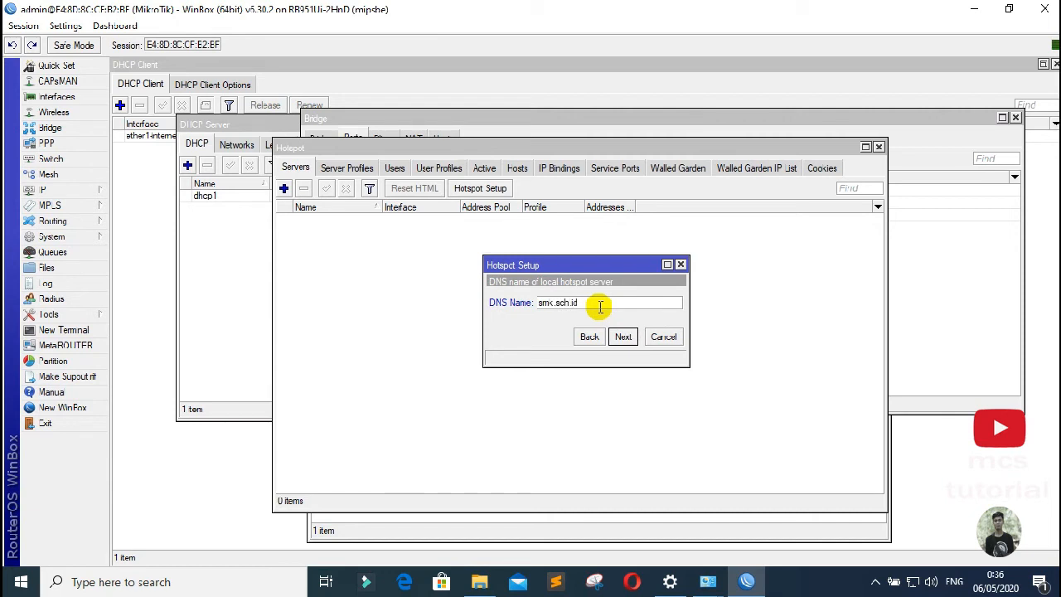
left_click(622, 337)
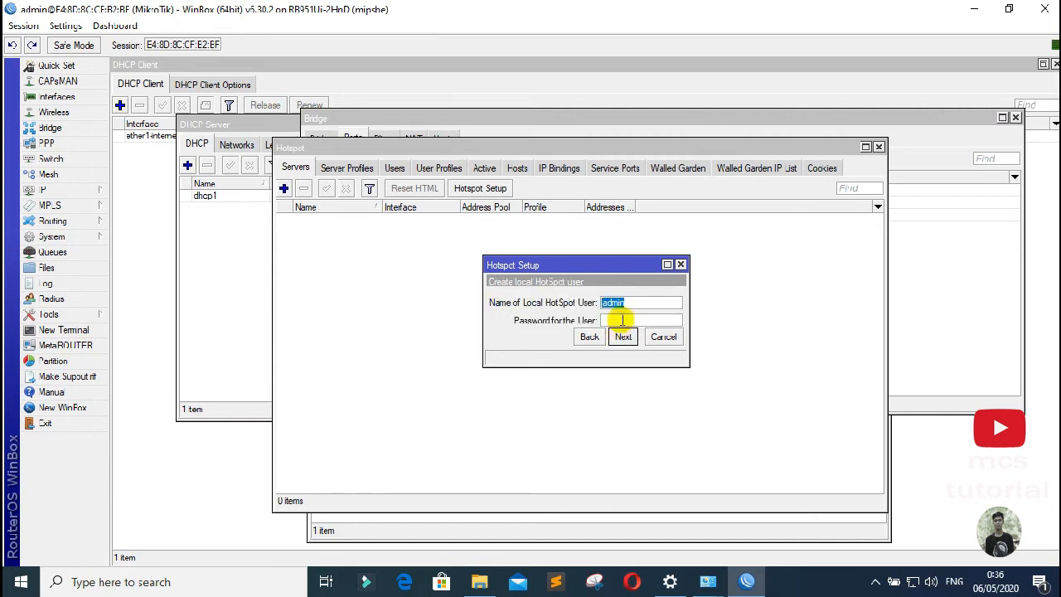
Step: Enter the local hotspot user's password and finish the setup
left_click(622, 320)
type("admin123")
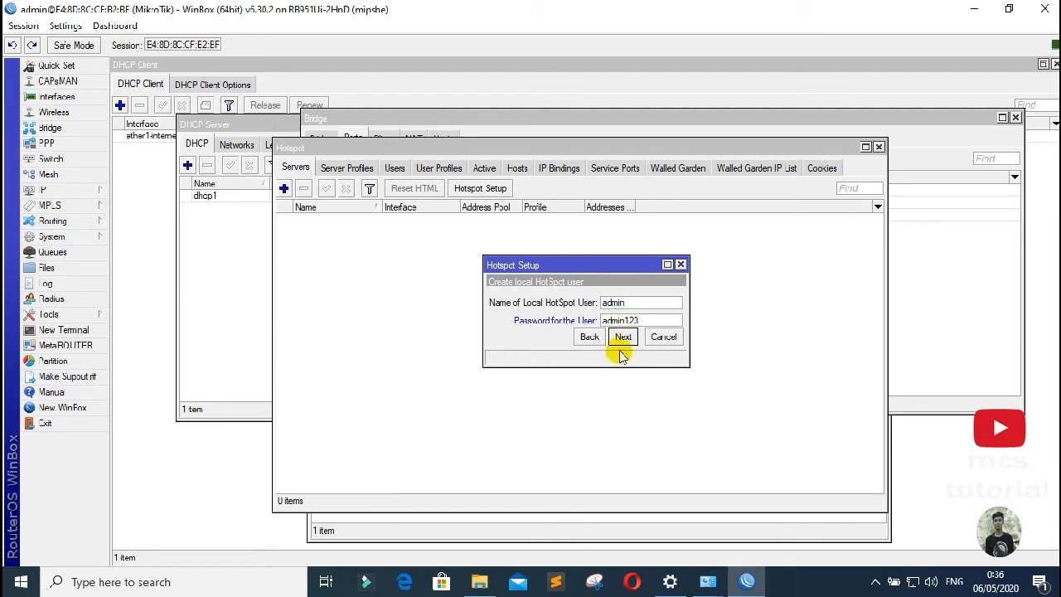
left_click(624, 337)
left_click(587, 309)
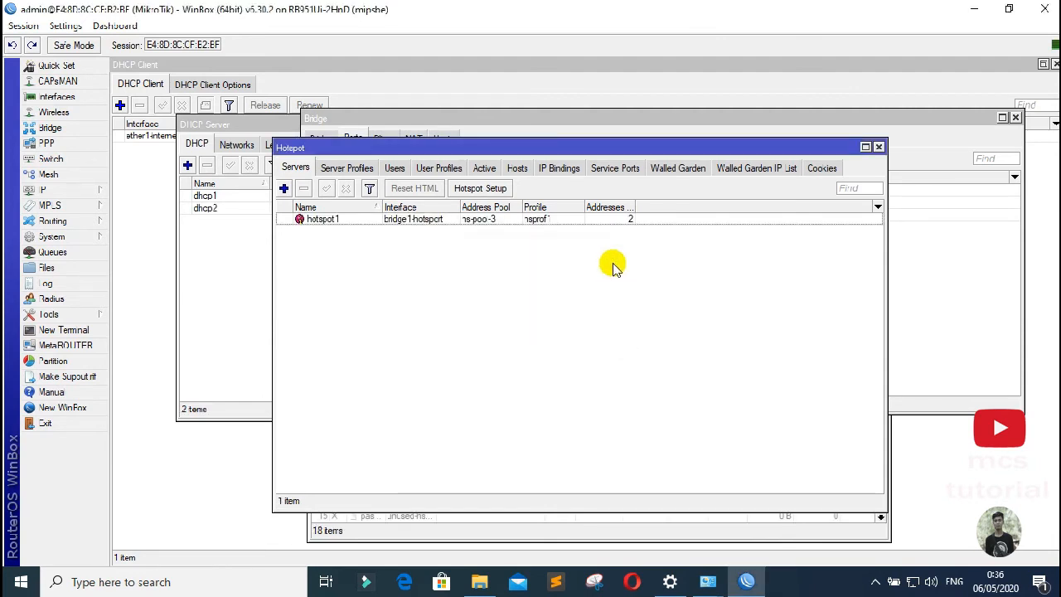
left_click_drag(561, 152, 647, 171)
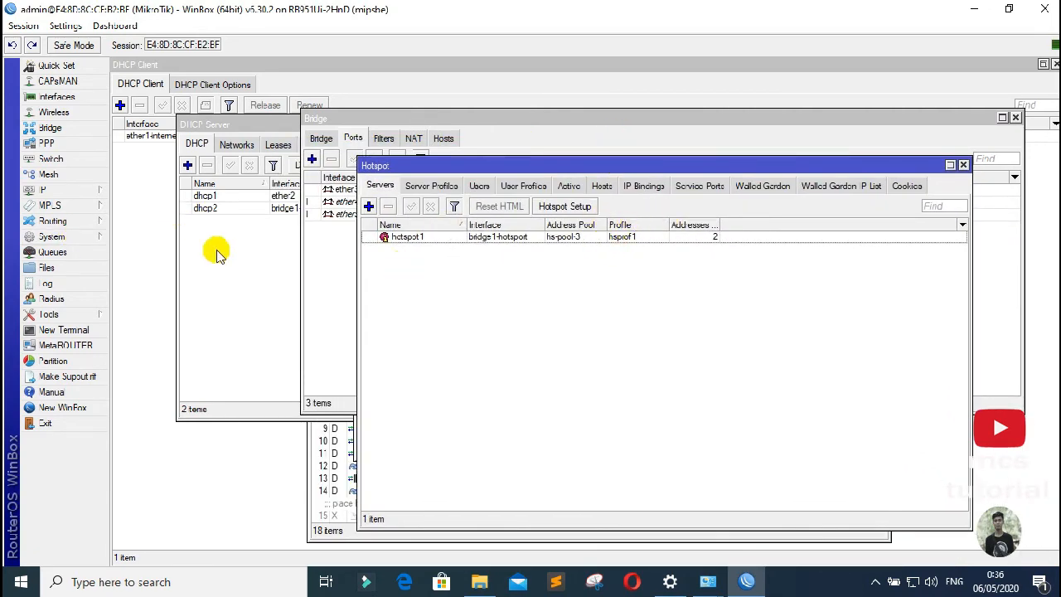
left_click(63, 192)
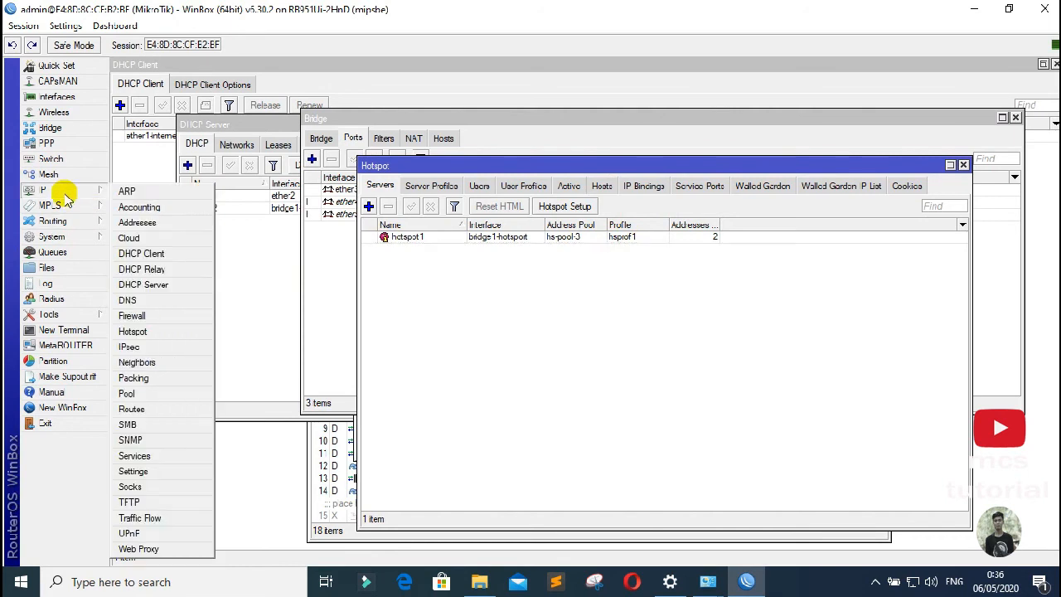
left_click(140, 223)
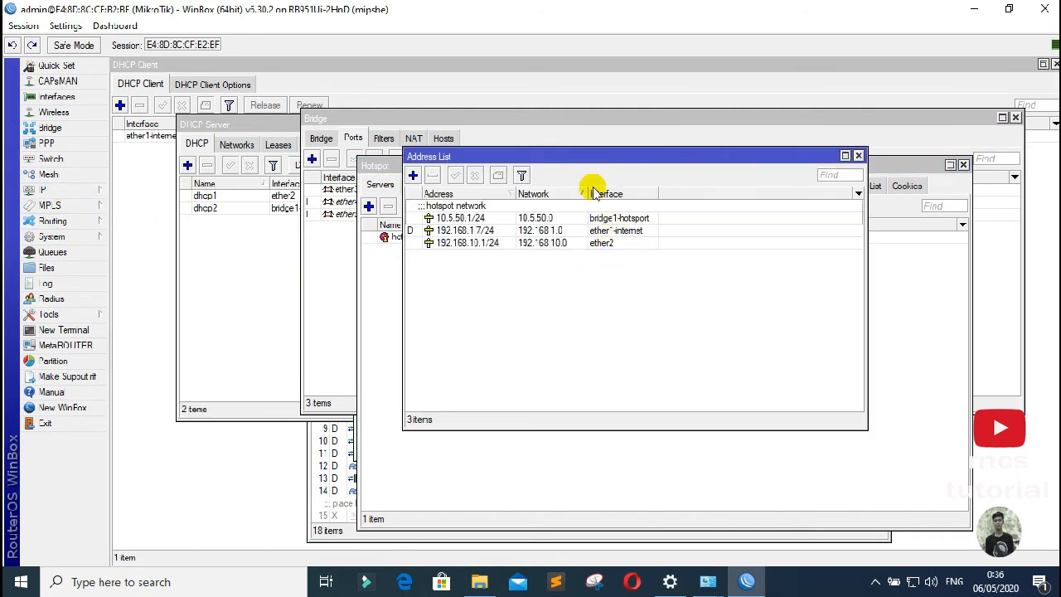
left_click_drag(553, 157, 550, 153)
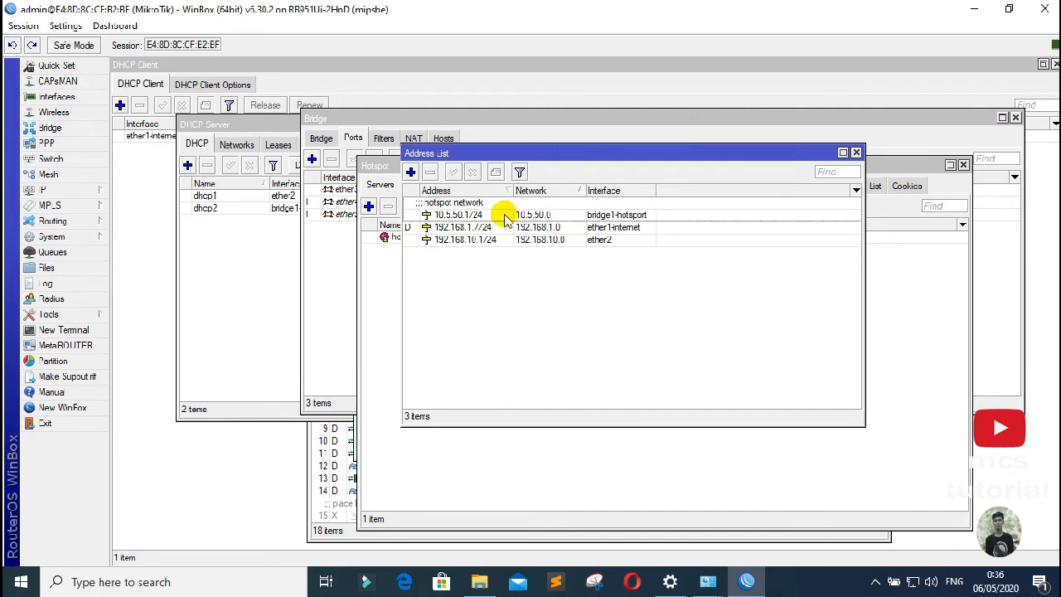
left_click(470, 217)
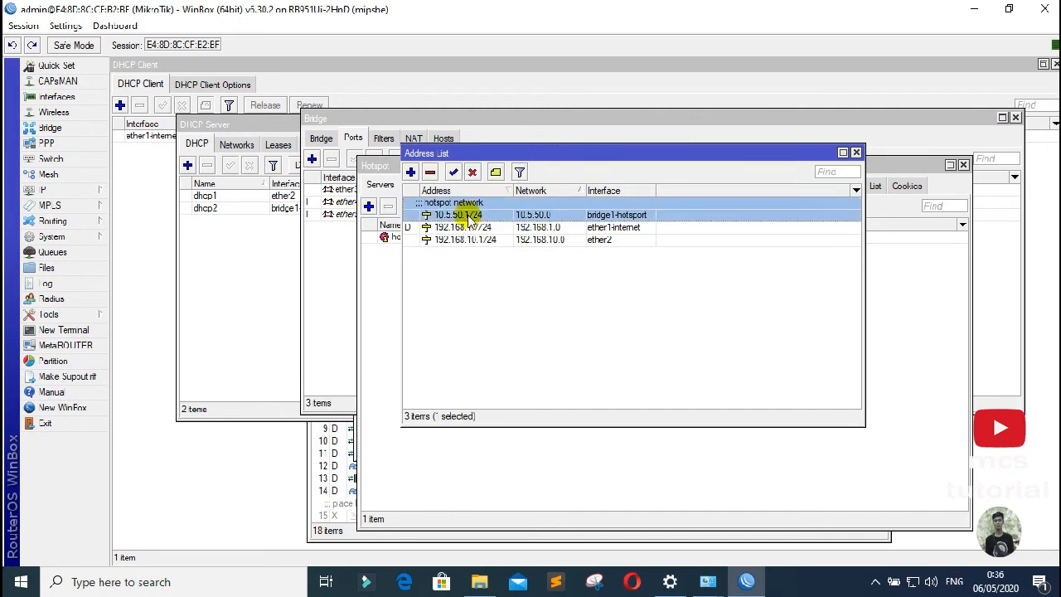
double_click(470, 218)
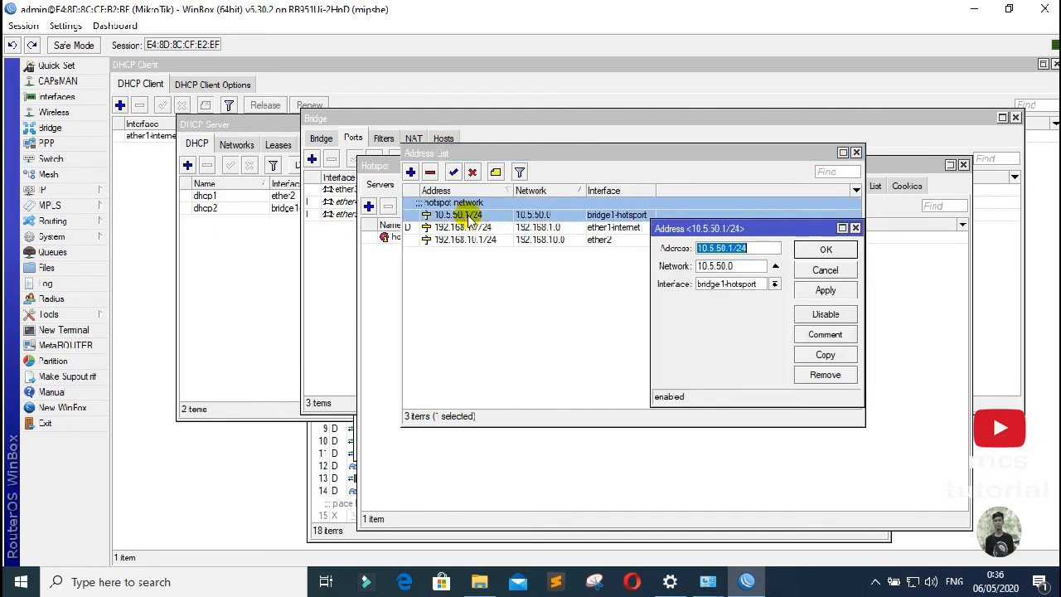
left_click(776, 284)
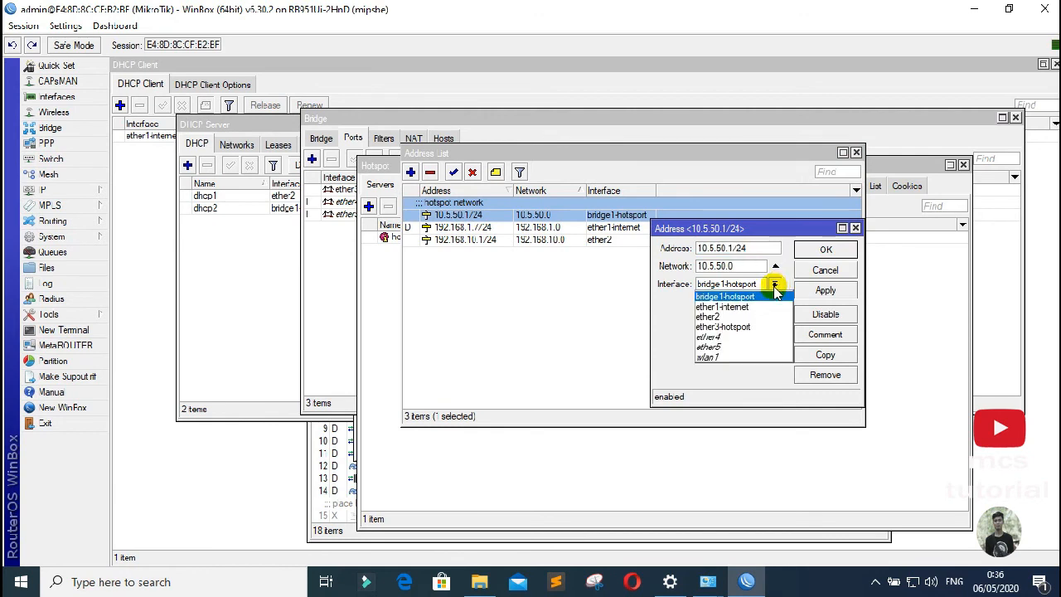
left_click(726, 296)
left_click(825, 290)
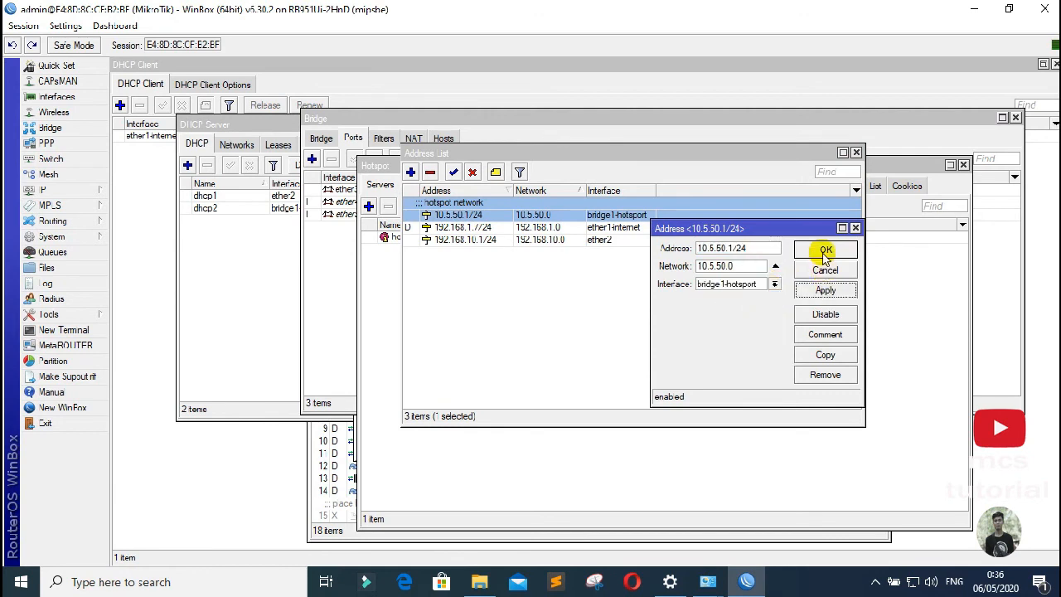
left_click(825, 252)
left_click(858, 154)
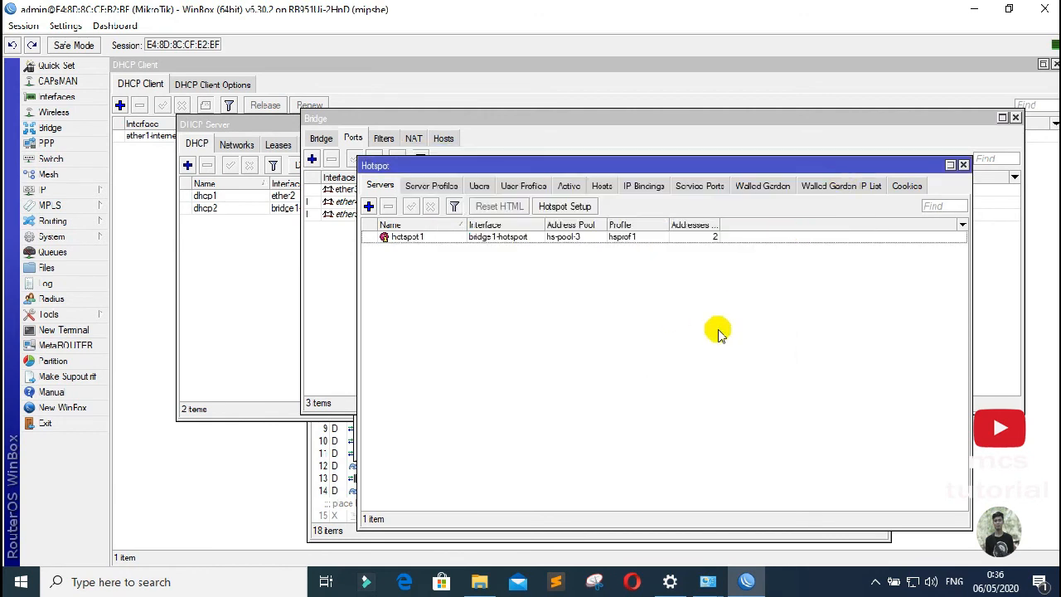
Step: Open the DHCP Server list and apply dhcp2's settings serving bridge1-hotspot from hs-pool-3
left_click(48, 191)
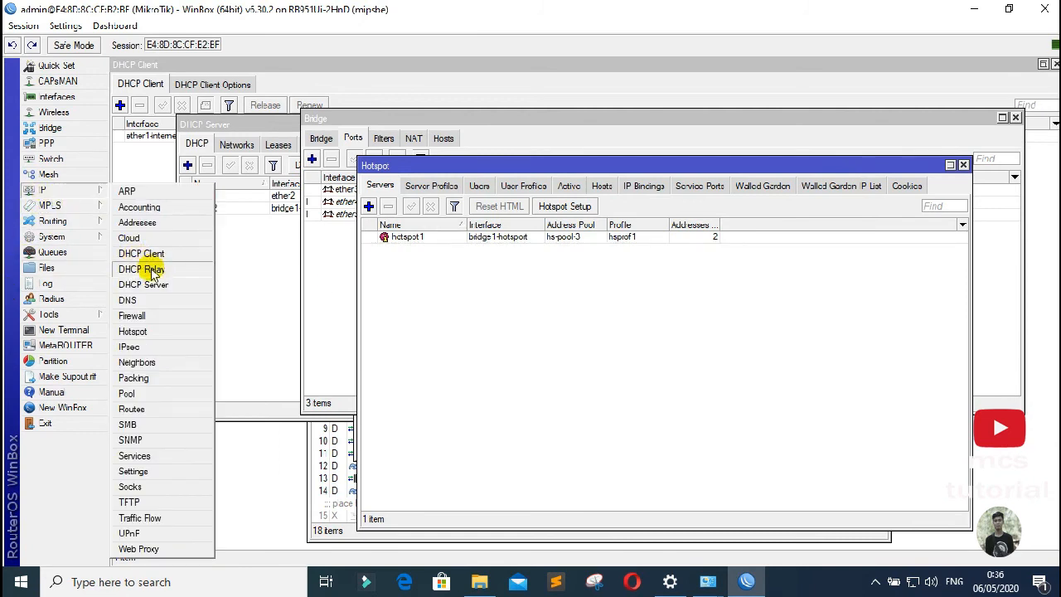
left_click(156, 289)
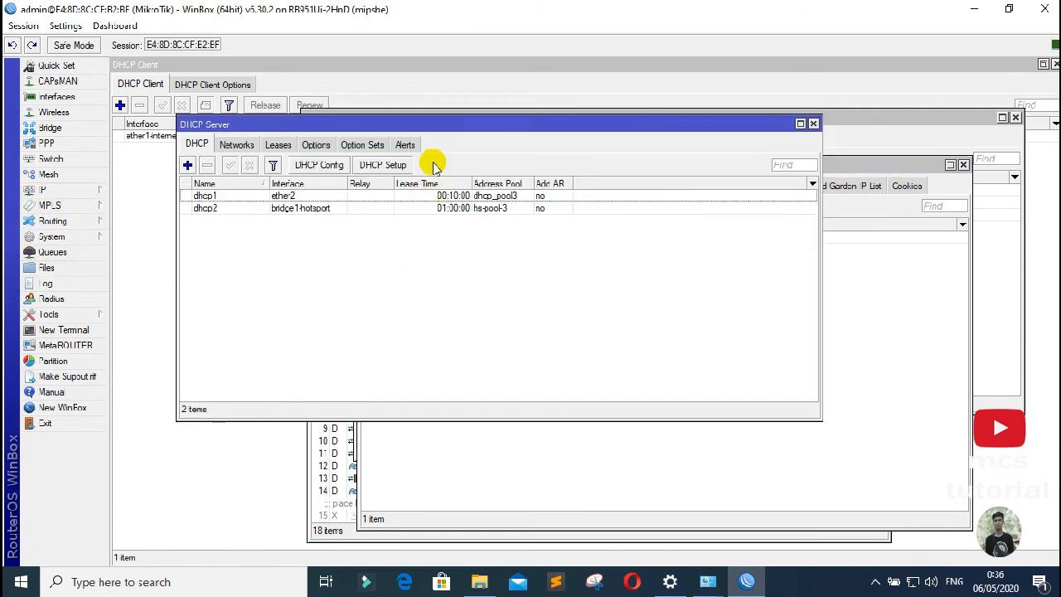
left_click_drag(409, 124, 487, 145)
left_click(367, 213)
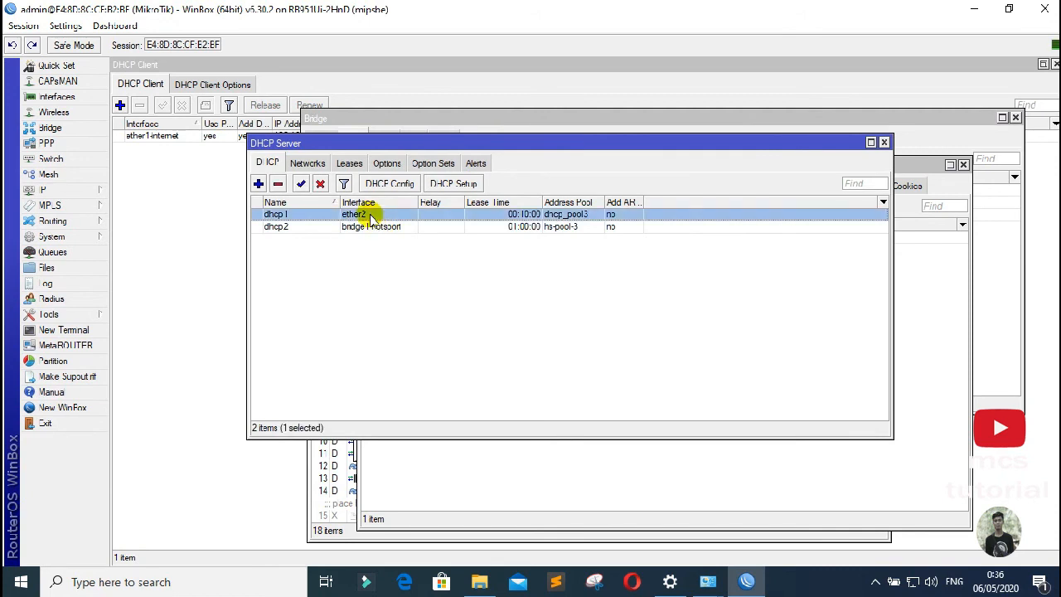
left_click(381, 231)
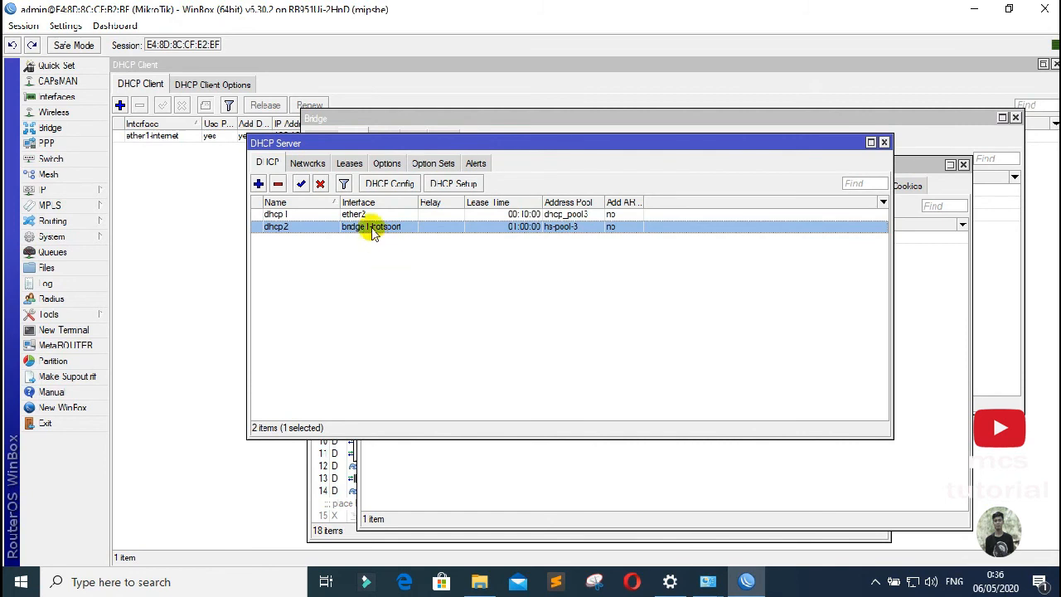
double_click(371, 228)
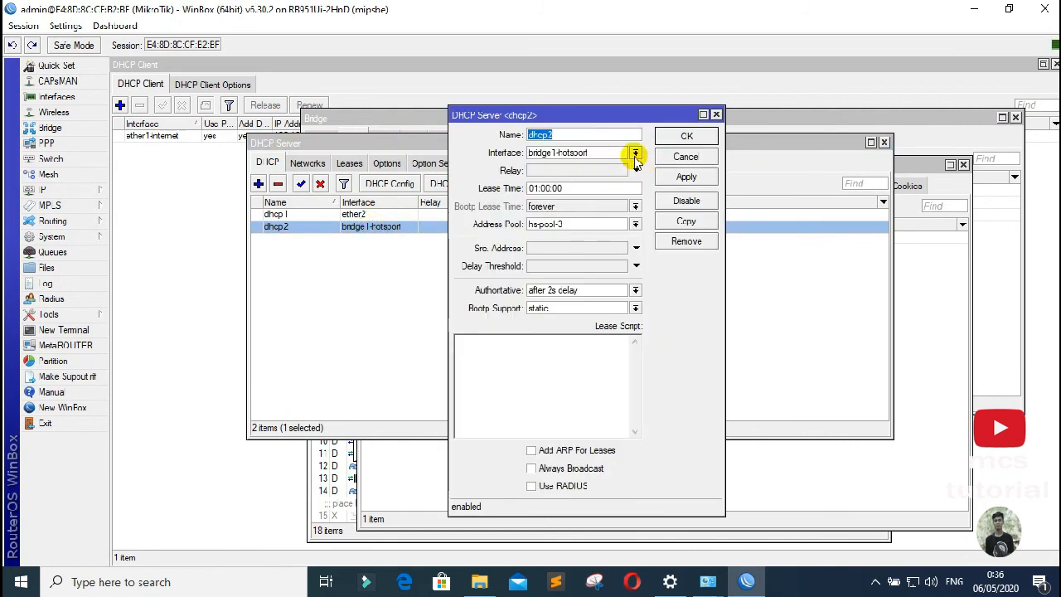
left_click(686, 176)
left_click(675, 141)
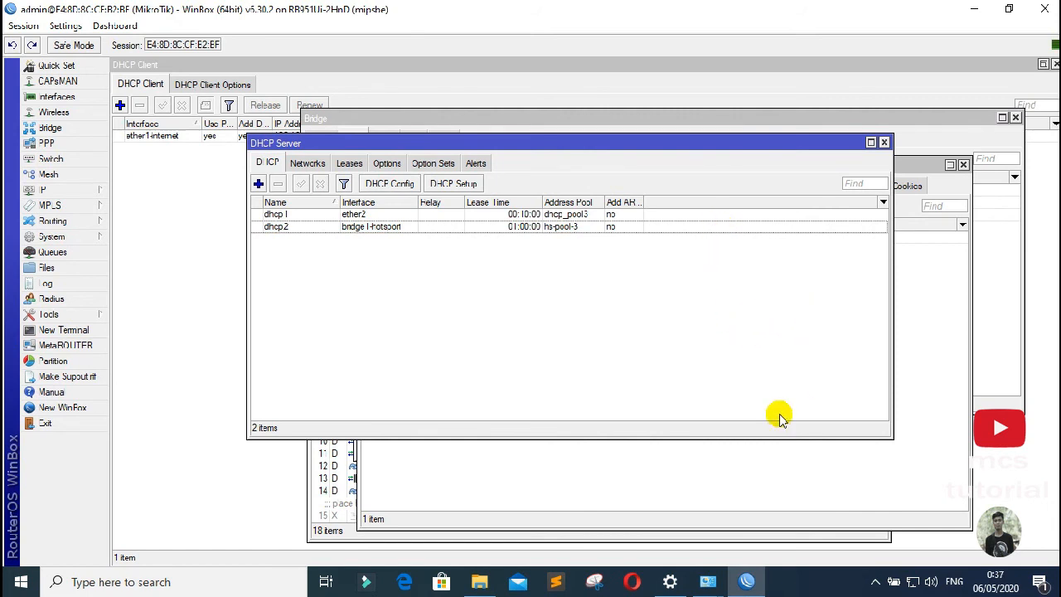
Step: Disable the Ethernet adapter in Network Connections
mouse_move(708, 581)
left_click(780, 521)
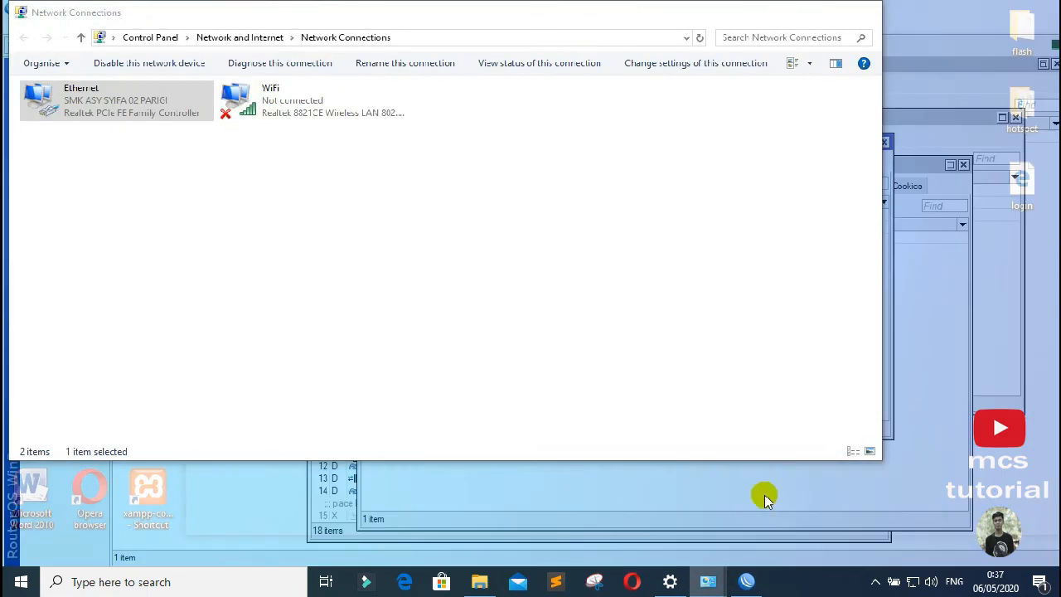
right_click(106, 97)
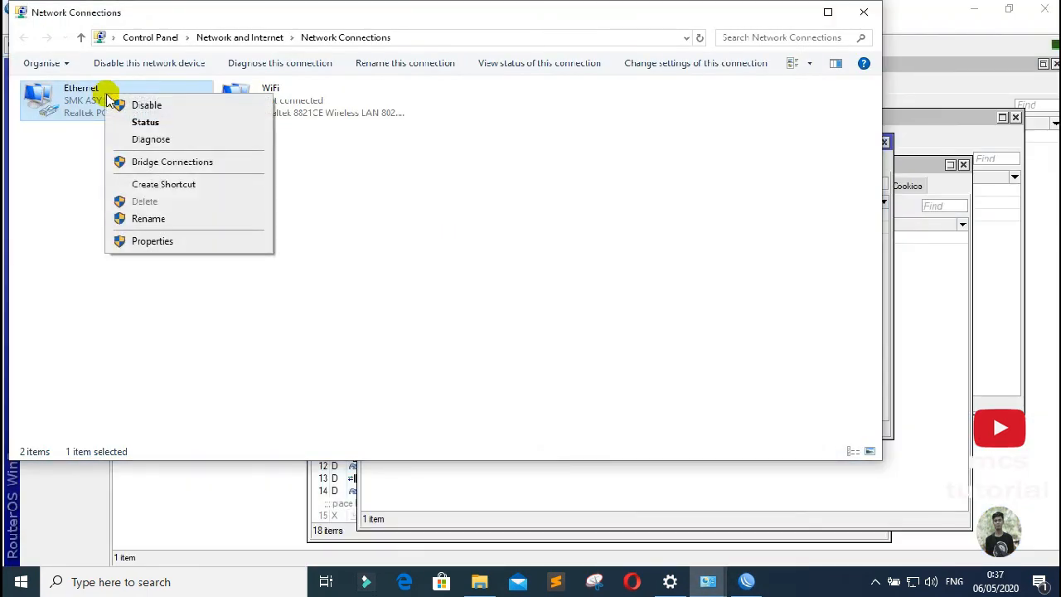
left_click(147, 109)
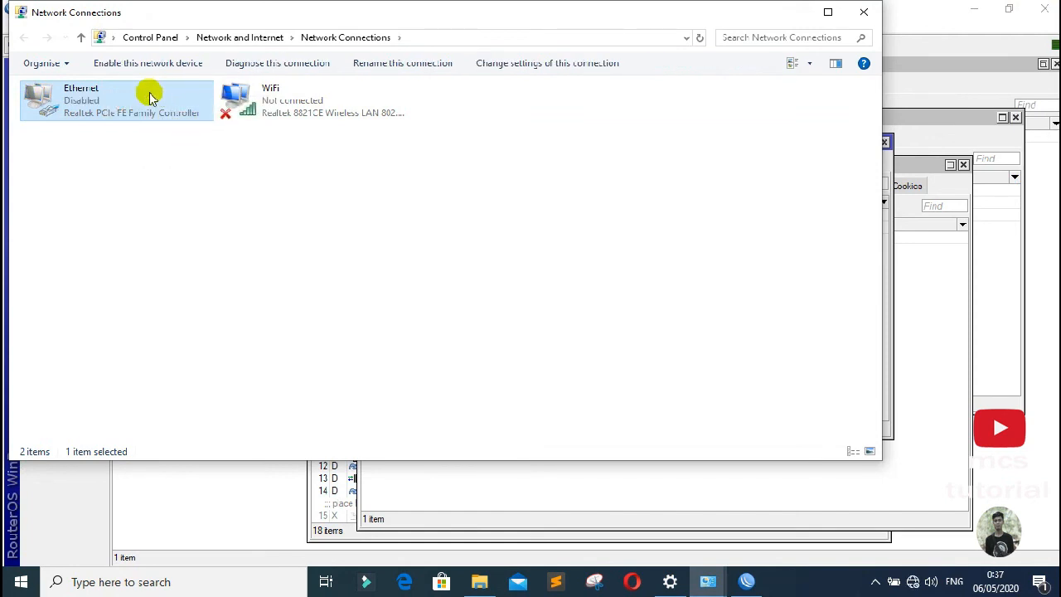
left_click(364, 204)
Step: Connect the Wi-Fi to the SMK ASY SYIFA 02 PARIGI network
left_click(276, 101)
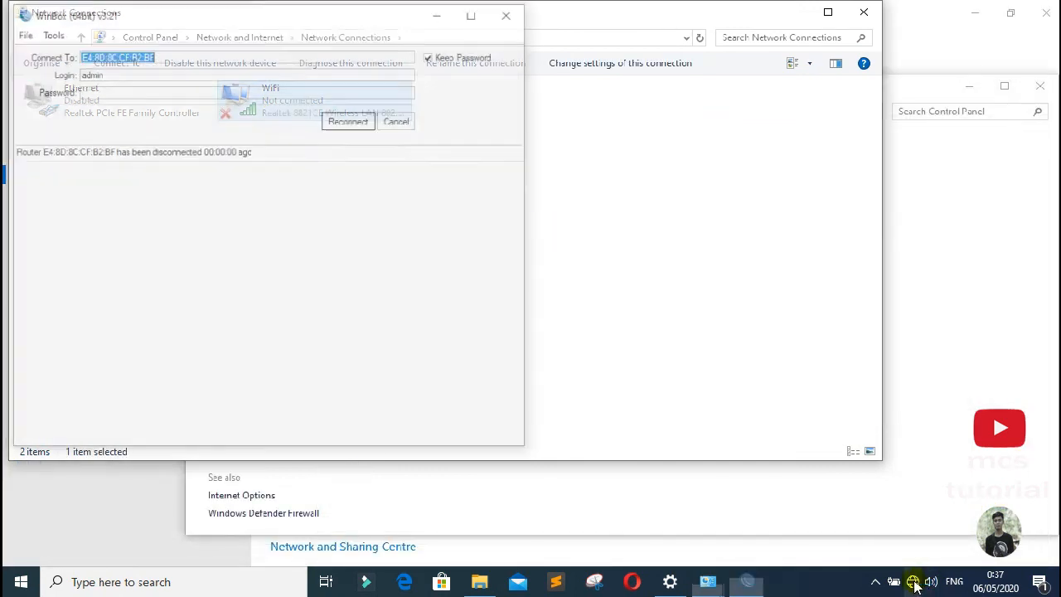
left_click(913, 582)
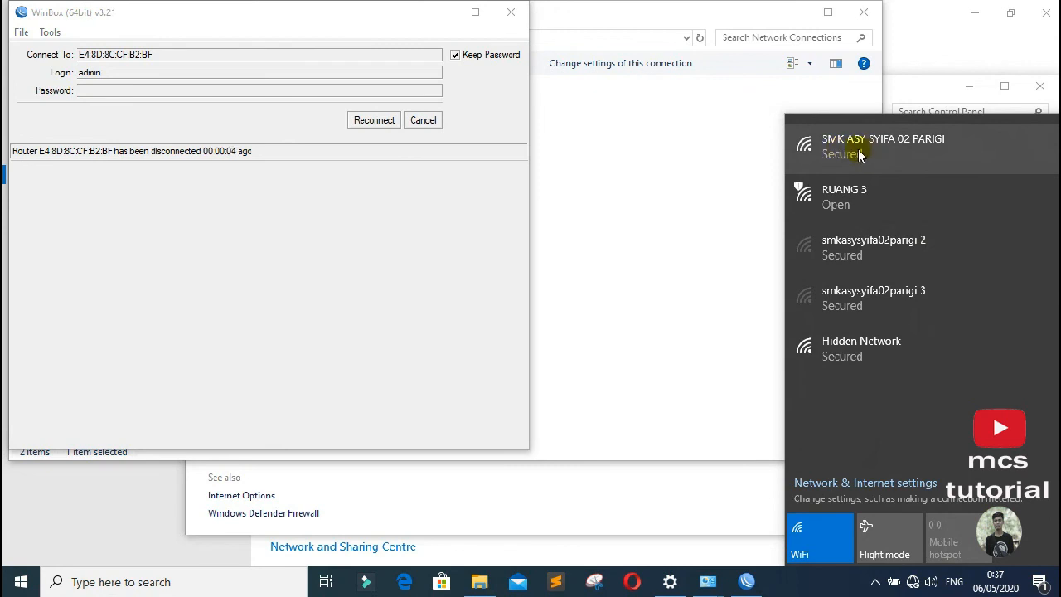
left_click(859, 155)
left_click(982, 226)
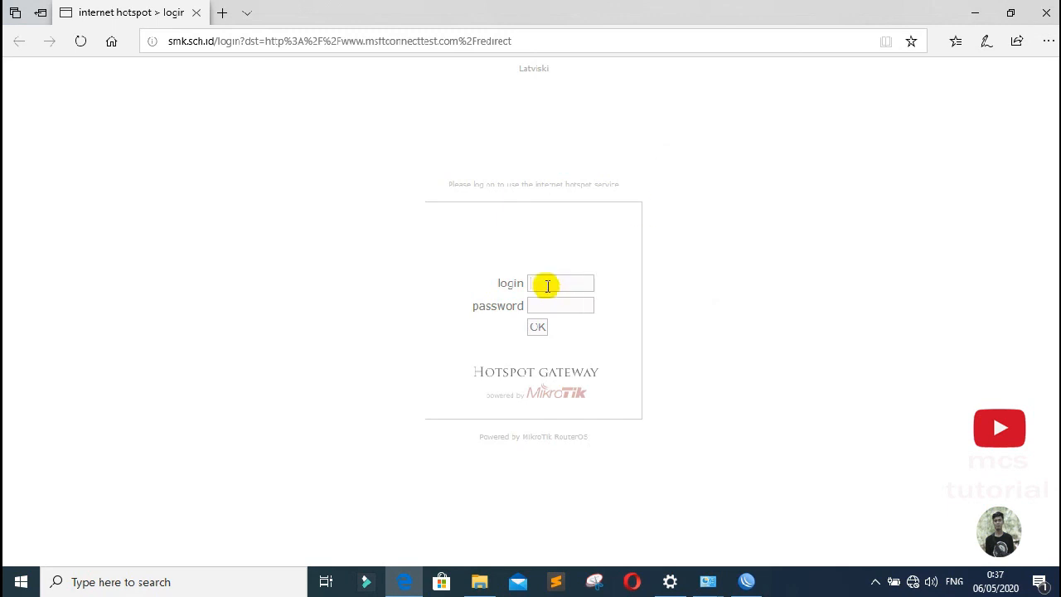
Step: Enter the hotspot username and password on the login page and submit
type("admin")
key("Tab")
type("12345678")
key("Return")
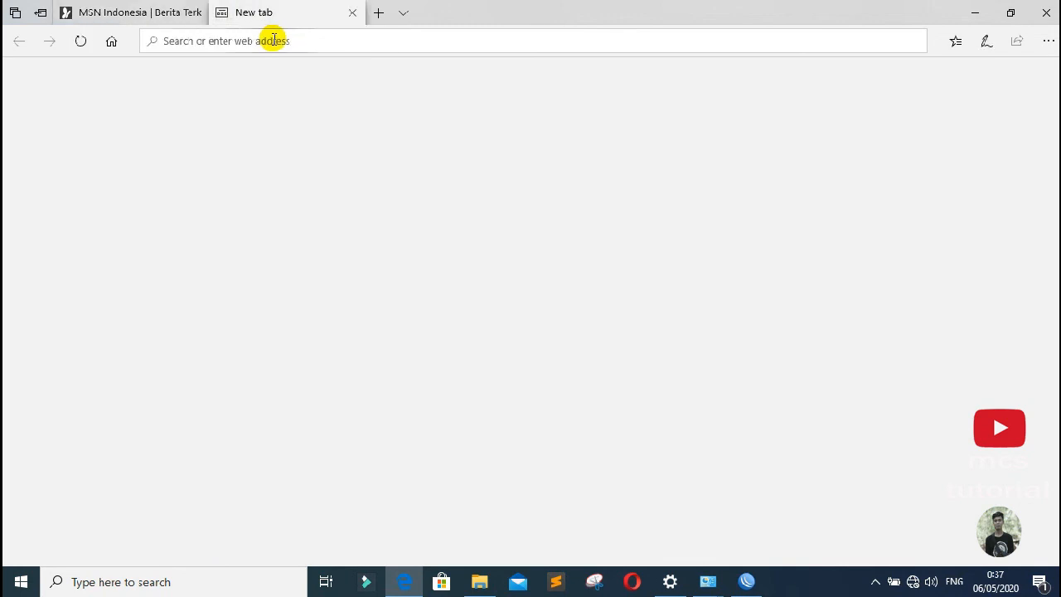
Step: Search for 'youtube' in the new tab and open the YouTube result
type("youtube")
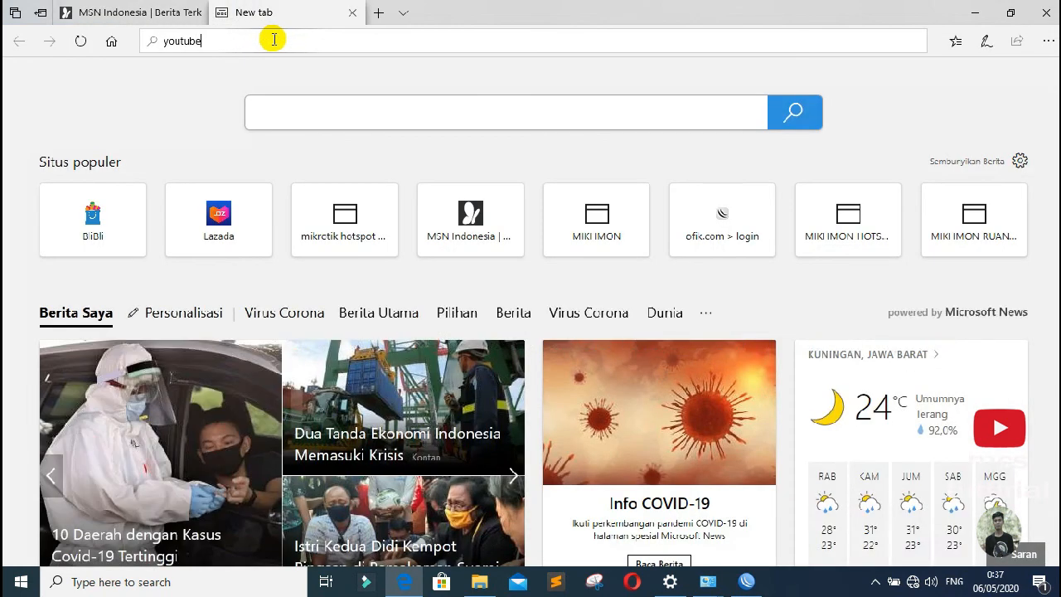
key("Return")
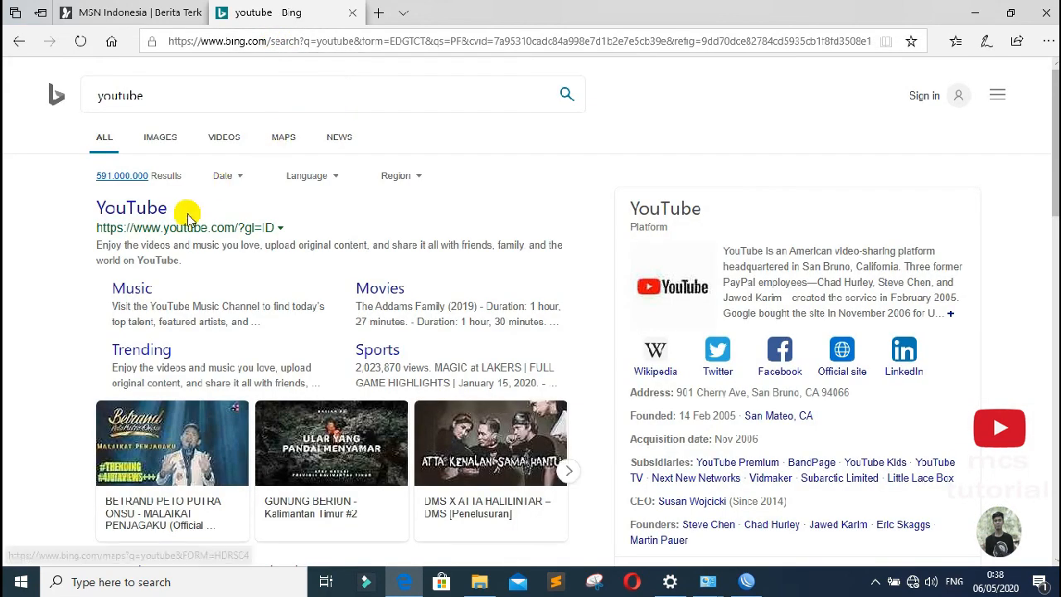
left_click(141, 207)
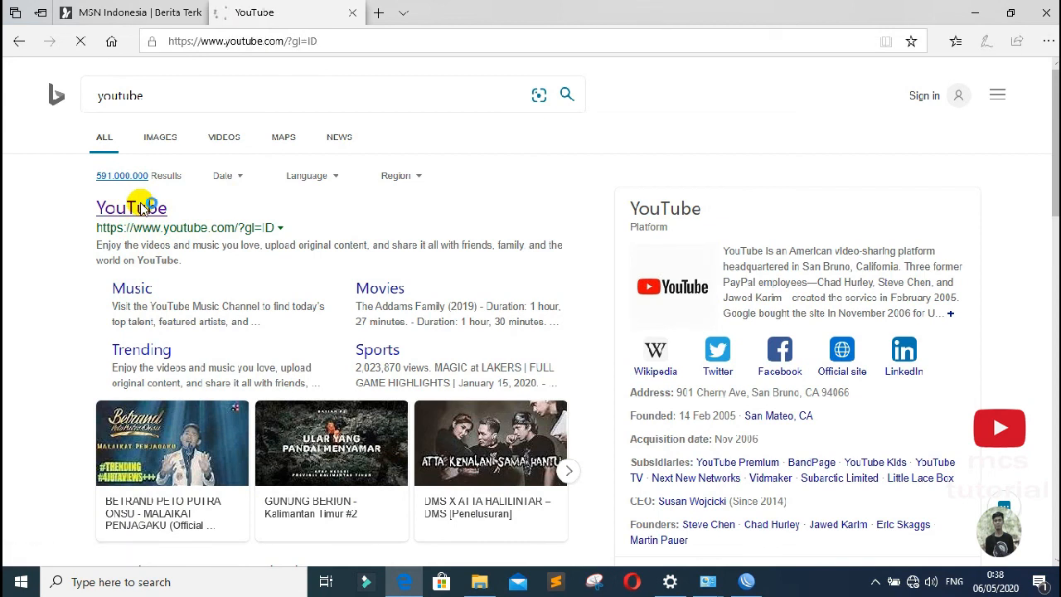